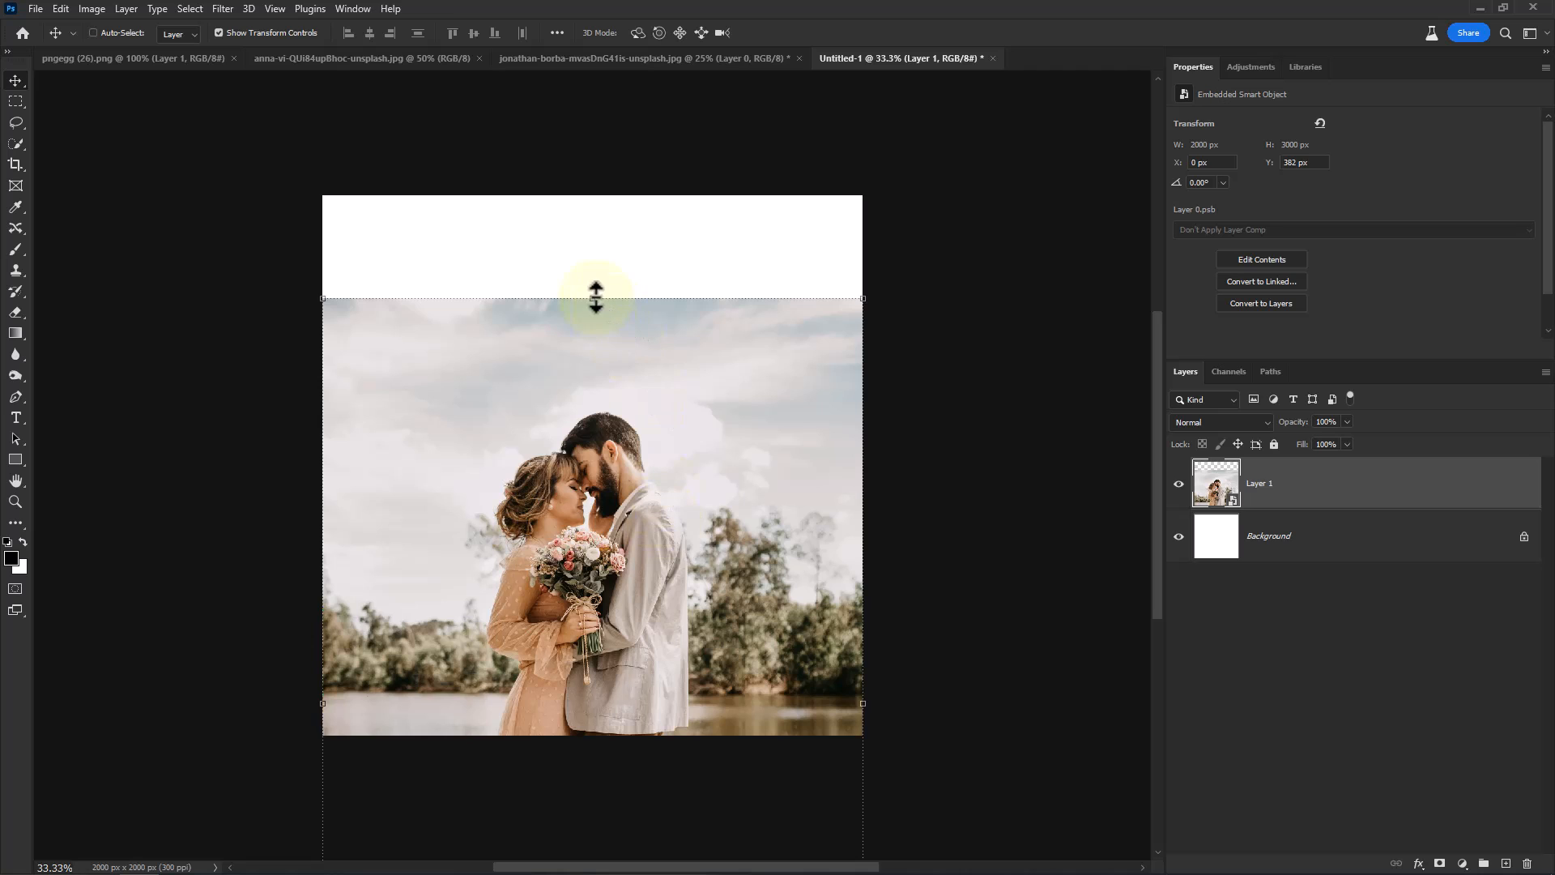
Scale Layer 1 to about 2686 × 4028 px and position it so the couple fills the canvas.
{"action": "left_click_drag", "start_coordinate": [596, 298], "coordinate": [588, 164]}
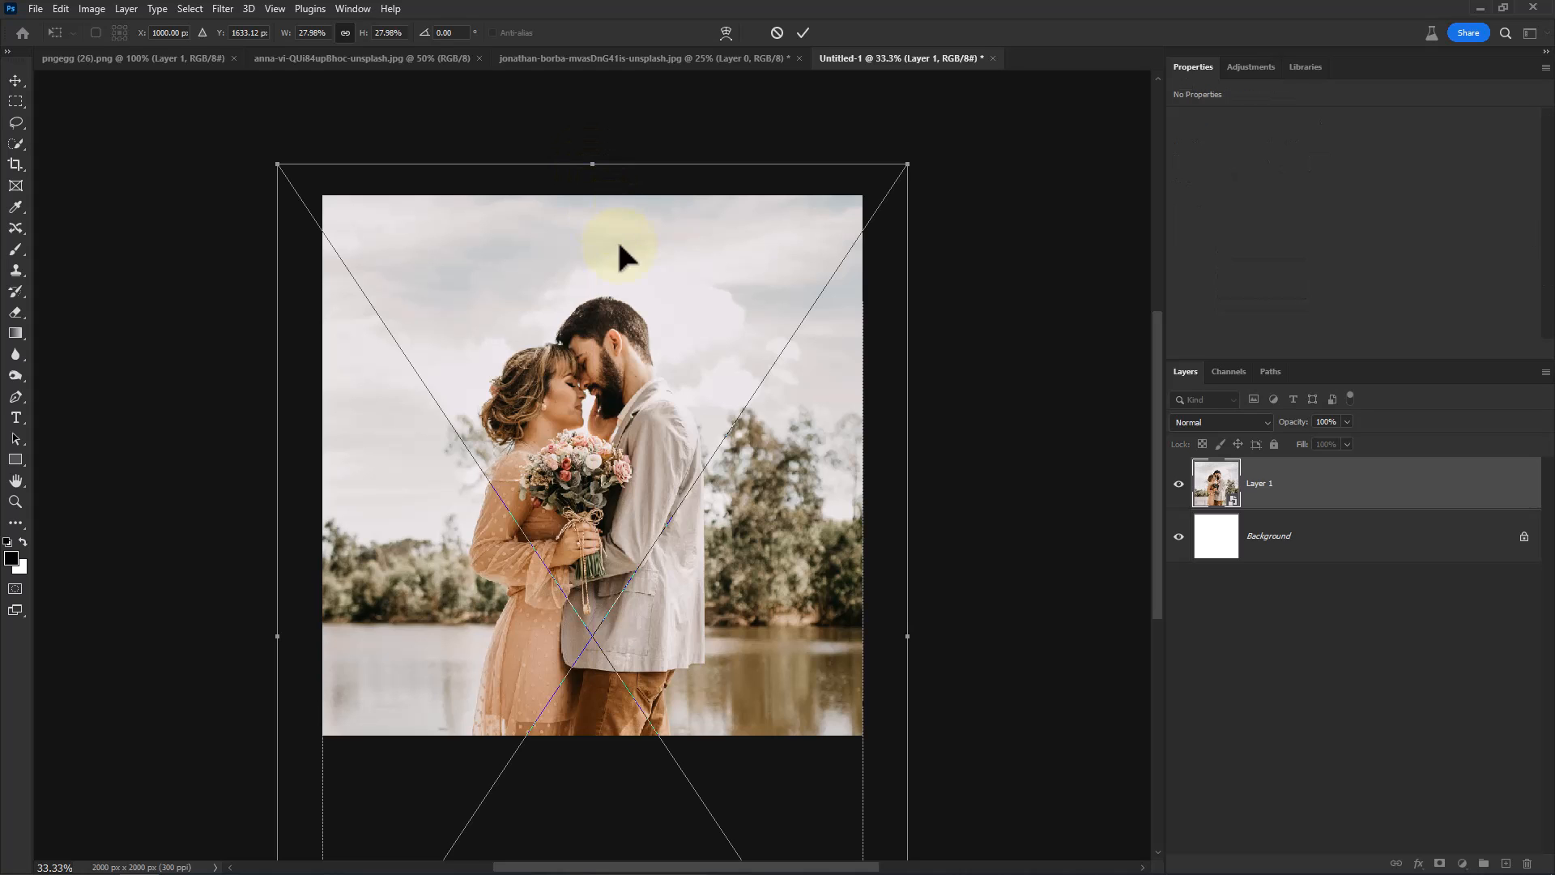
{"action": "left_click_drag", "start_coordinate": [621, 256], "coordinate": [639, 443]}
{"action": "left_click_drag", "start_coordinate": [606, 305], "coordinate": [584, 142]}
{"action": "left_click_drag", "start_coordinate": [634, 303], "coordinate": [633, 343]}
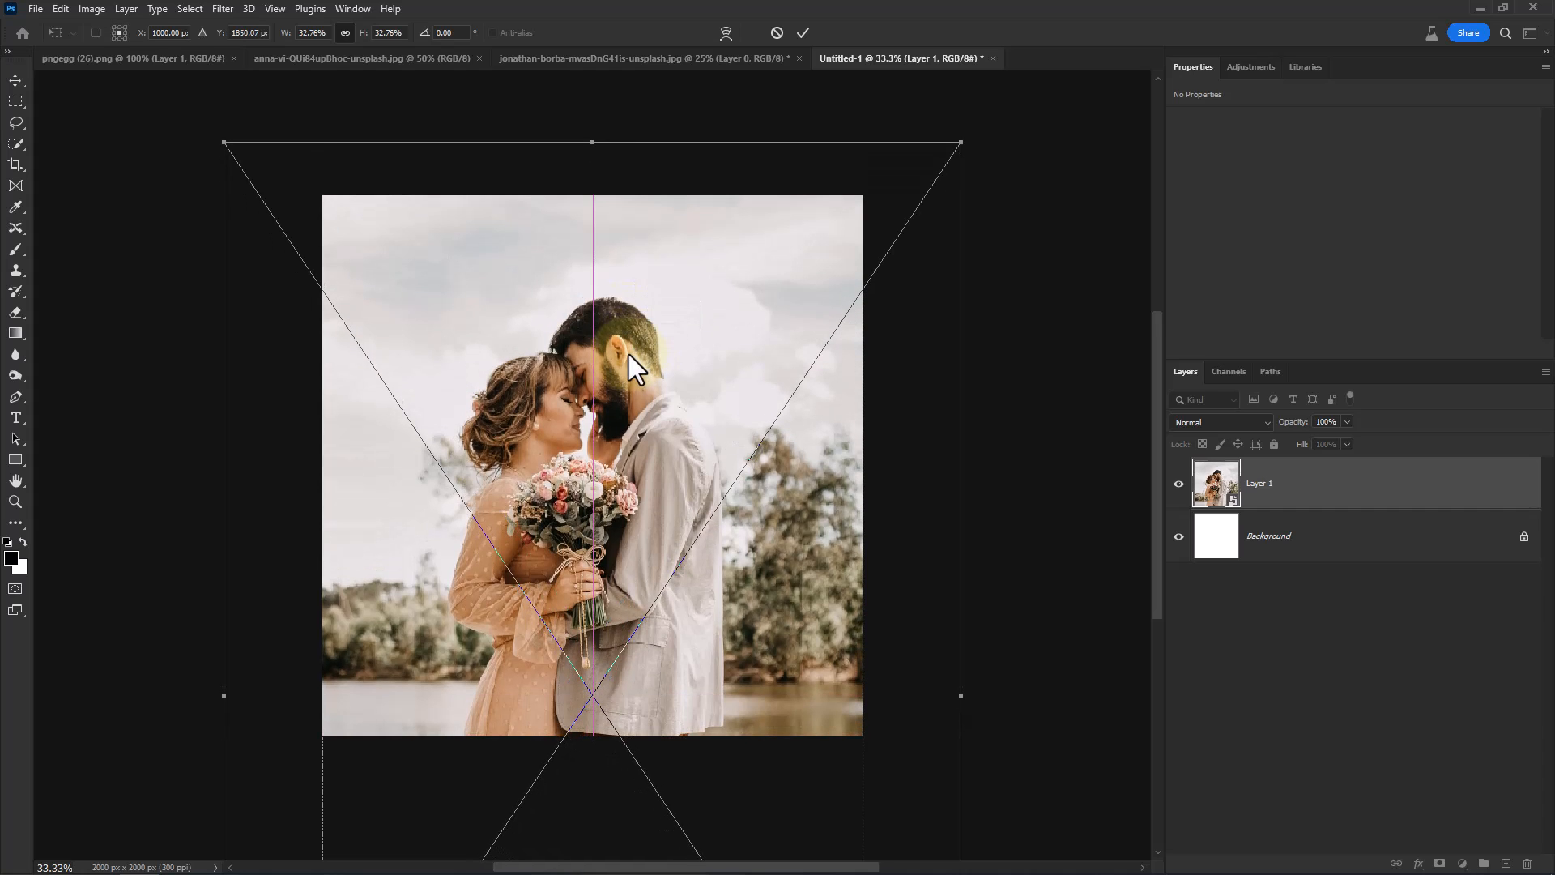
{"action": "left_click_drag", "start_coordinate": [595, 139], "coordinate": [597, 167]}
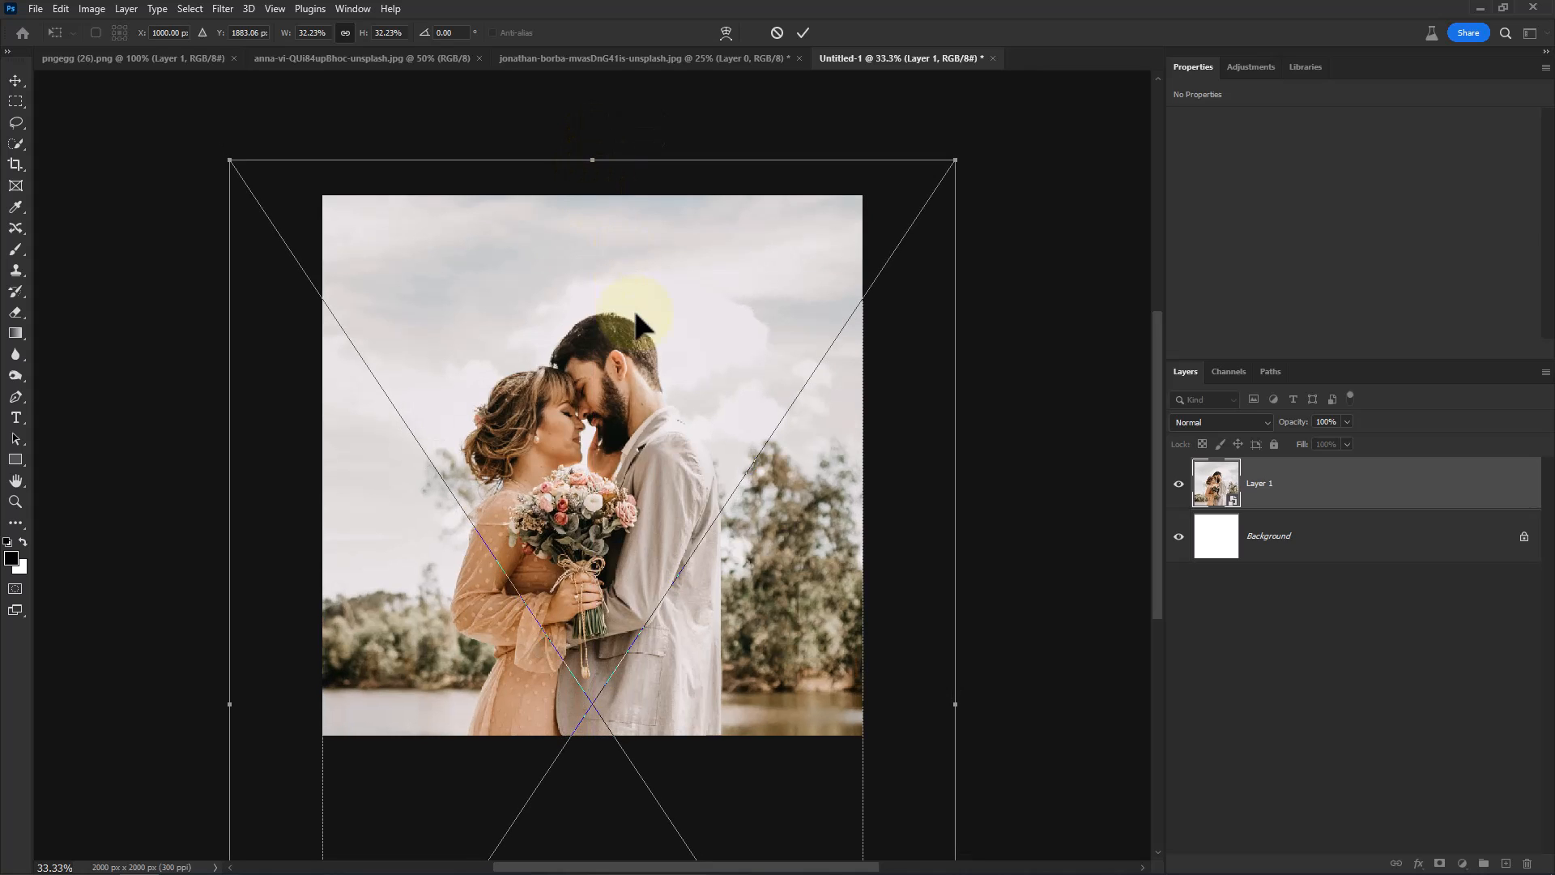
{"action": "key", "text": "Return"}
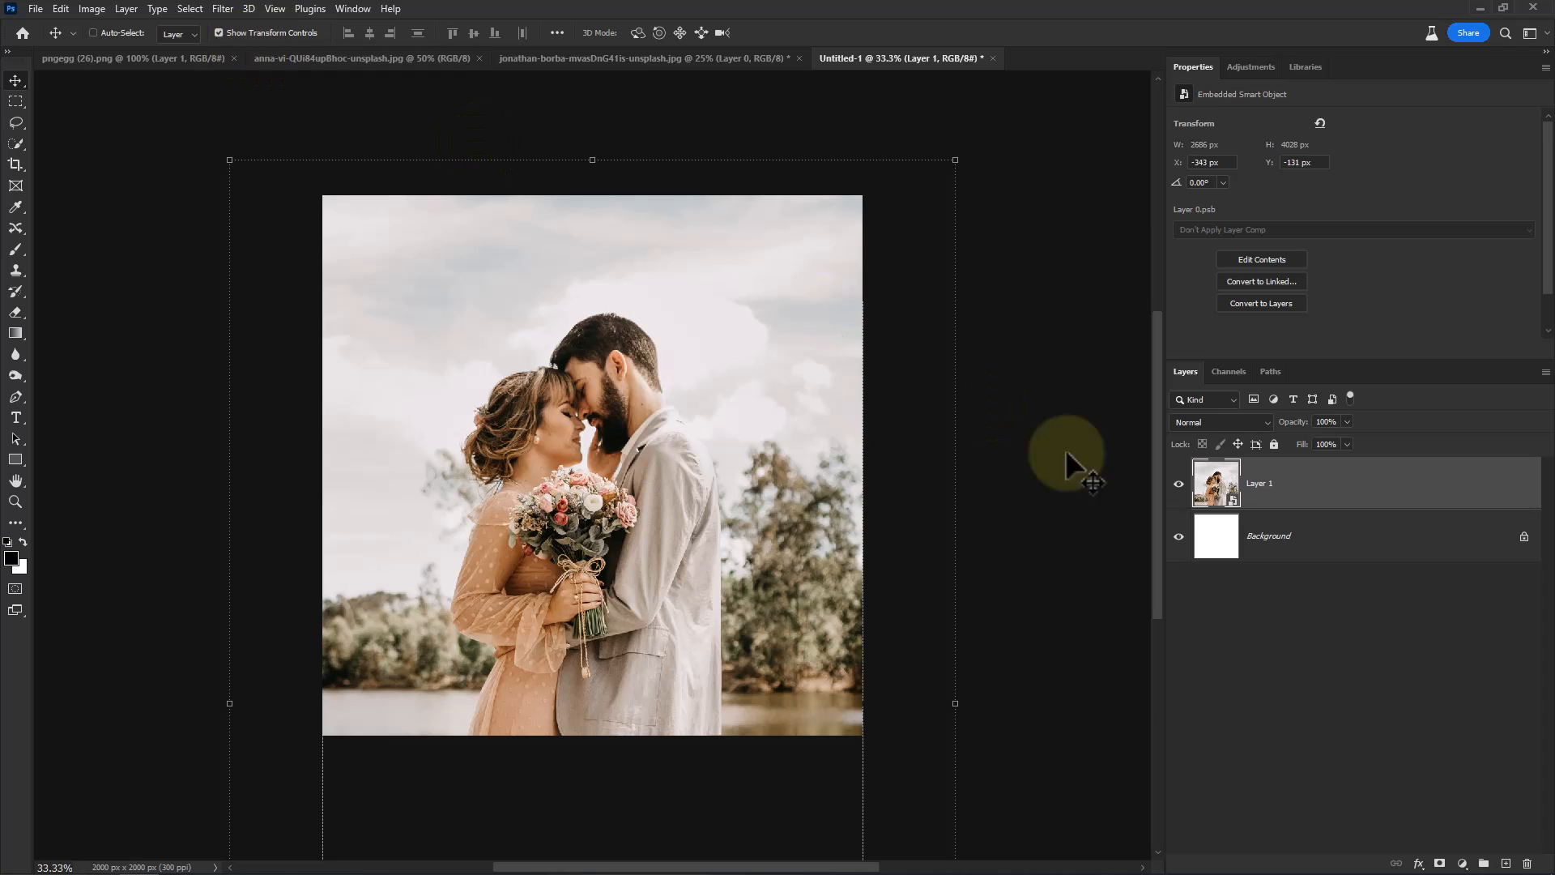
Duplicate Layer 1 and add a layer mask to the copy from a Subject selection of the couple.
{"action": "left_click_drag", "start_coordinate": [1267, 518], "coordinate": [1496, 857]}
{"action": "left_click", "coordinate": [192, 8]}
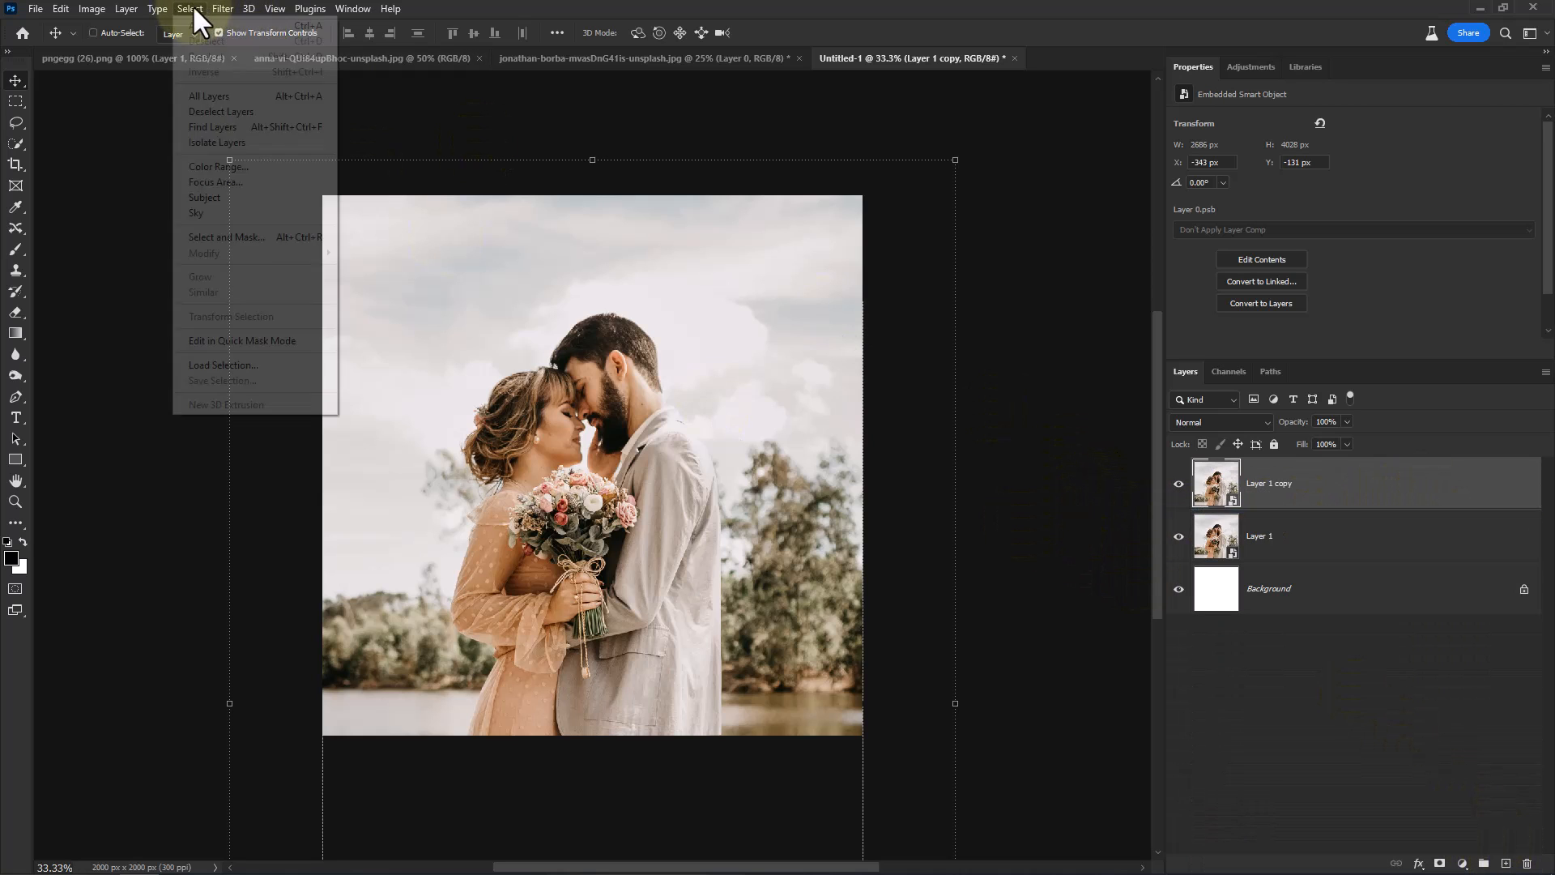
{"action": "left_click", "coordinate": [214, 198]}
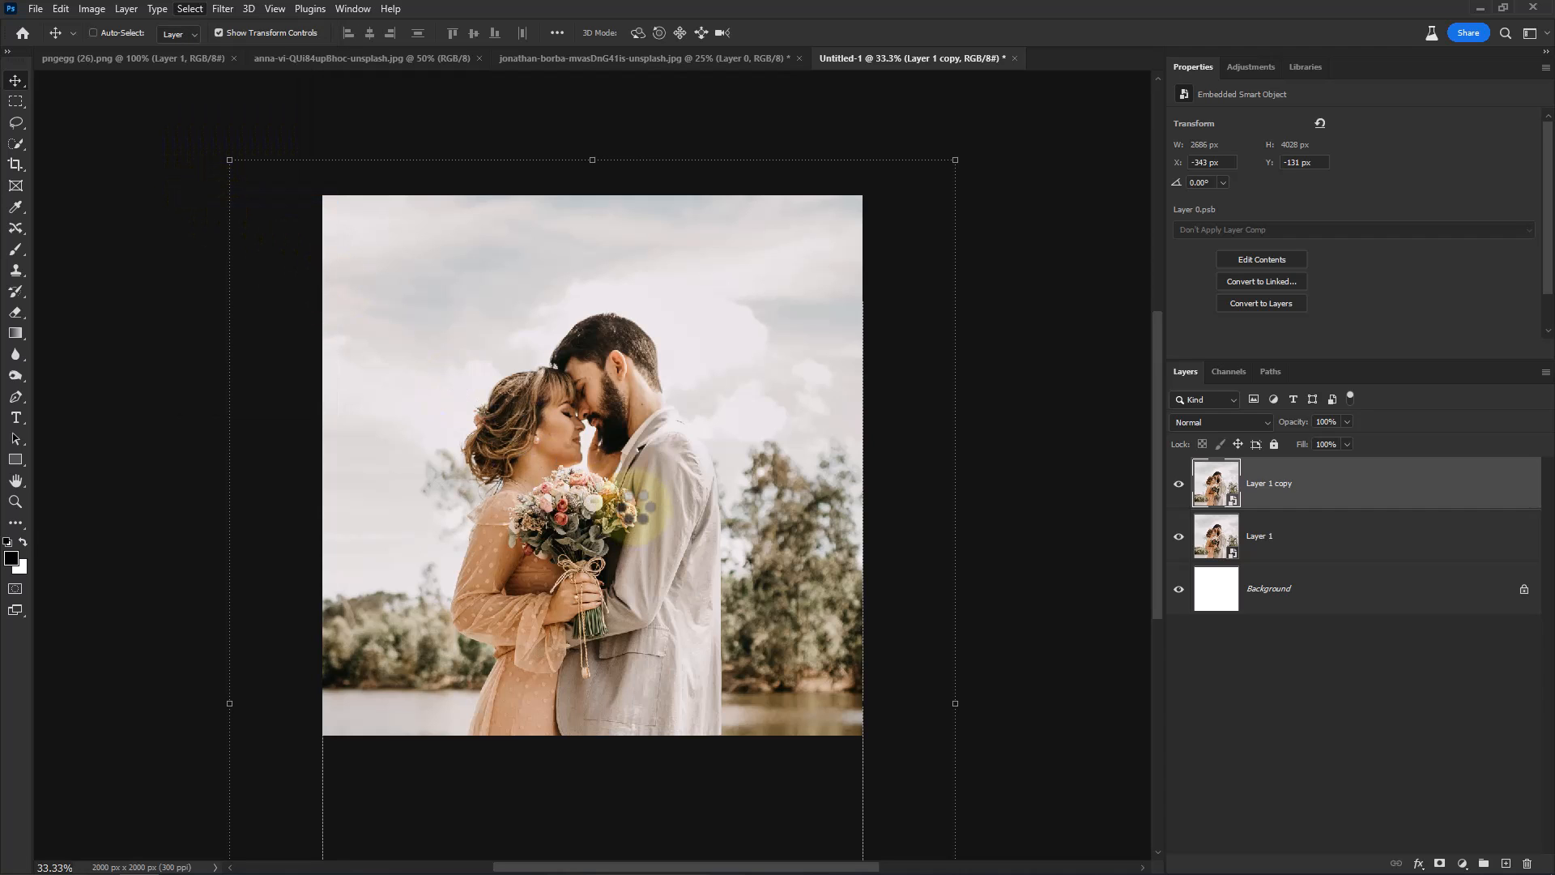
{"action": "left_click", "coordinate": [1439, 862]}
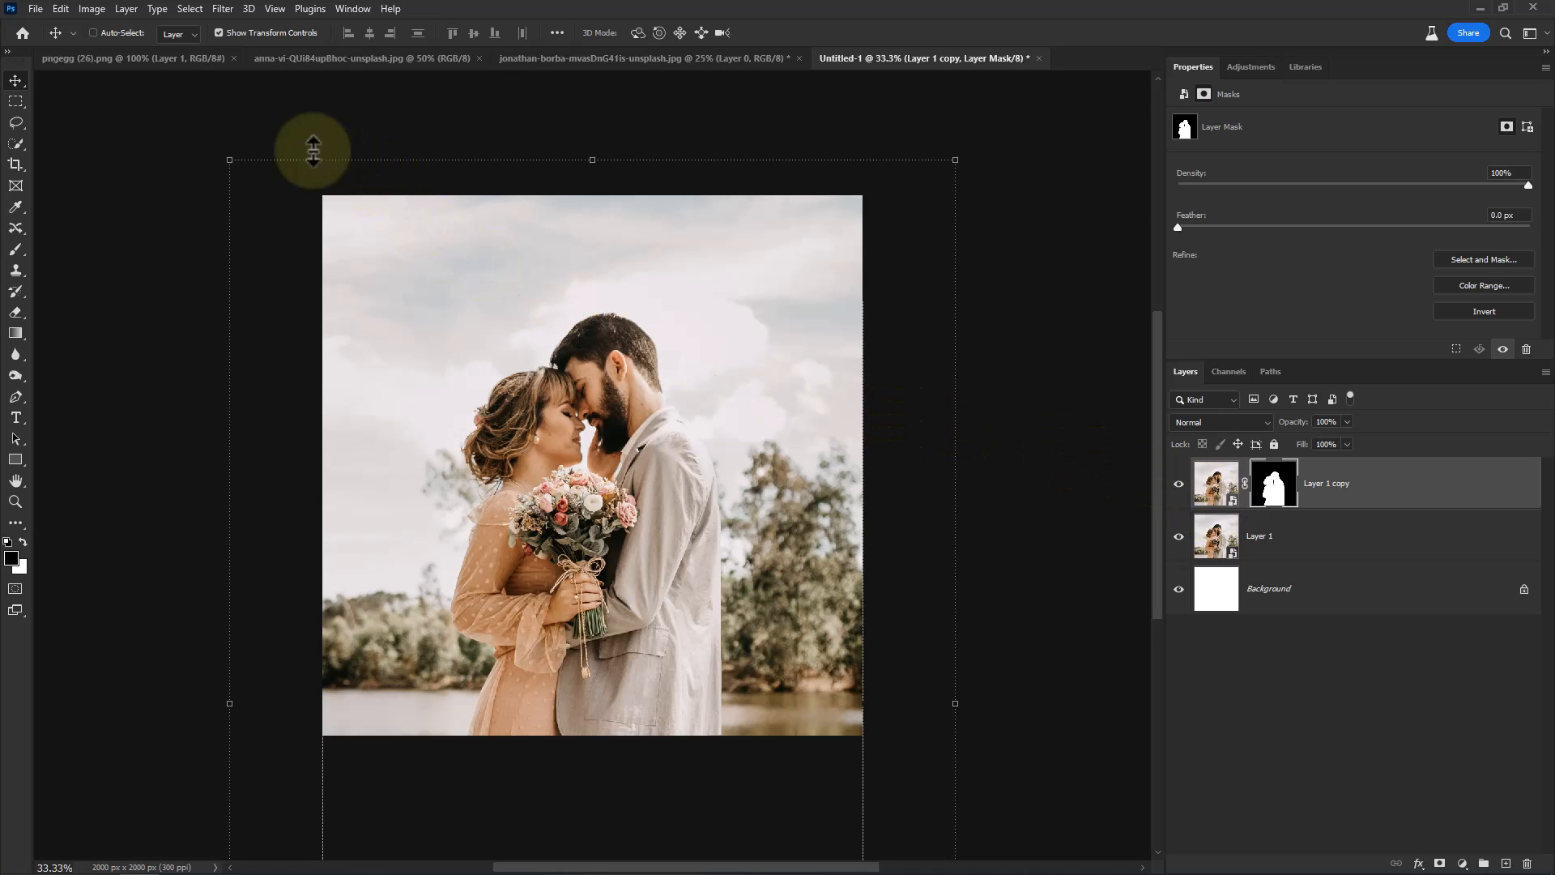
Copy a full-height strip around the standing couple in the anna-vi photo into Untitled-1 and convert the pasted layer to a smart object.
{"action": "left_click", "coordinate": [285, 60]}
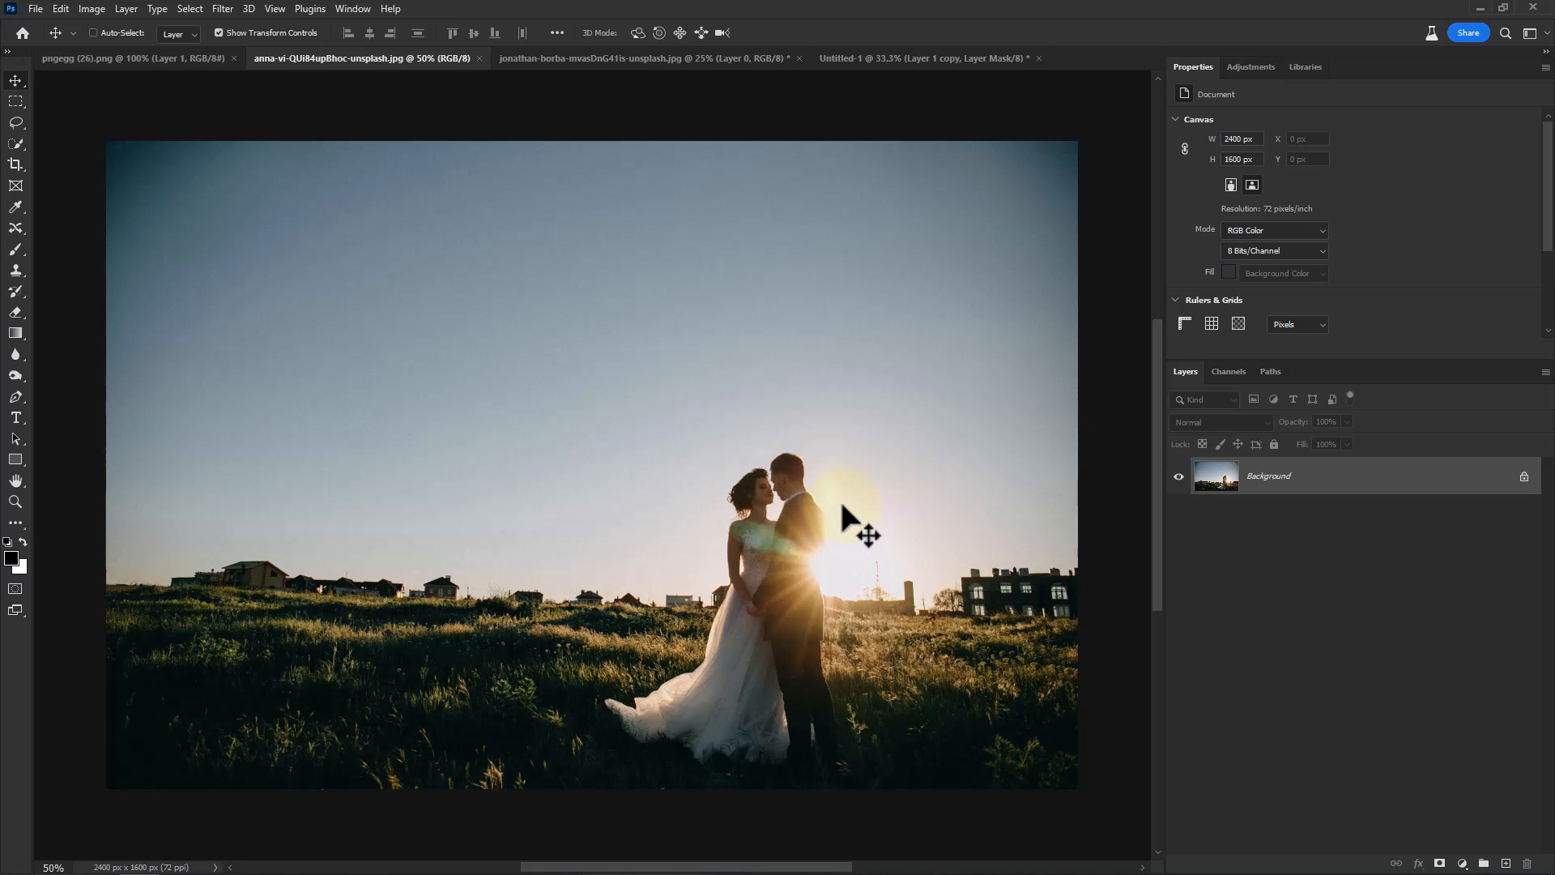
{"action": "left_click", "coordinate": [15, 101]}
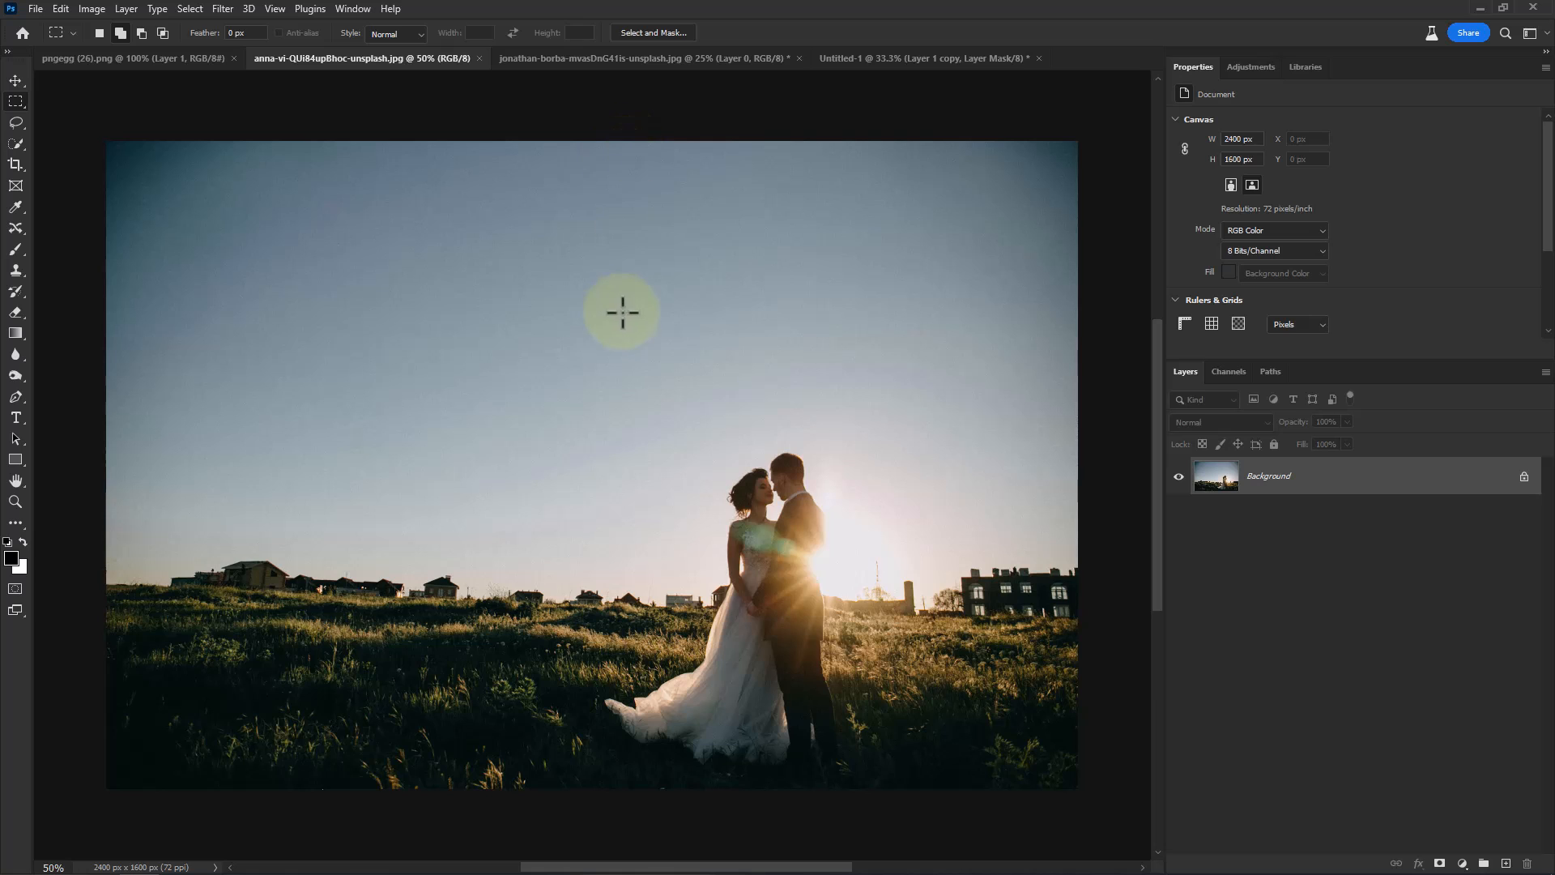
{"action": "left_click_drag", "start_coordinate": [630, 117], "coordinate": [969, 818]}
{"action": "key", "text": "ctrl+c"}
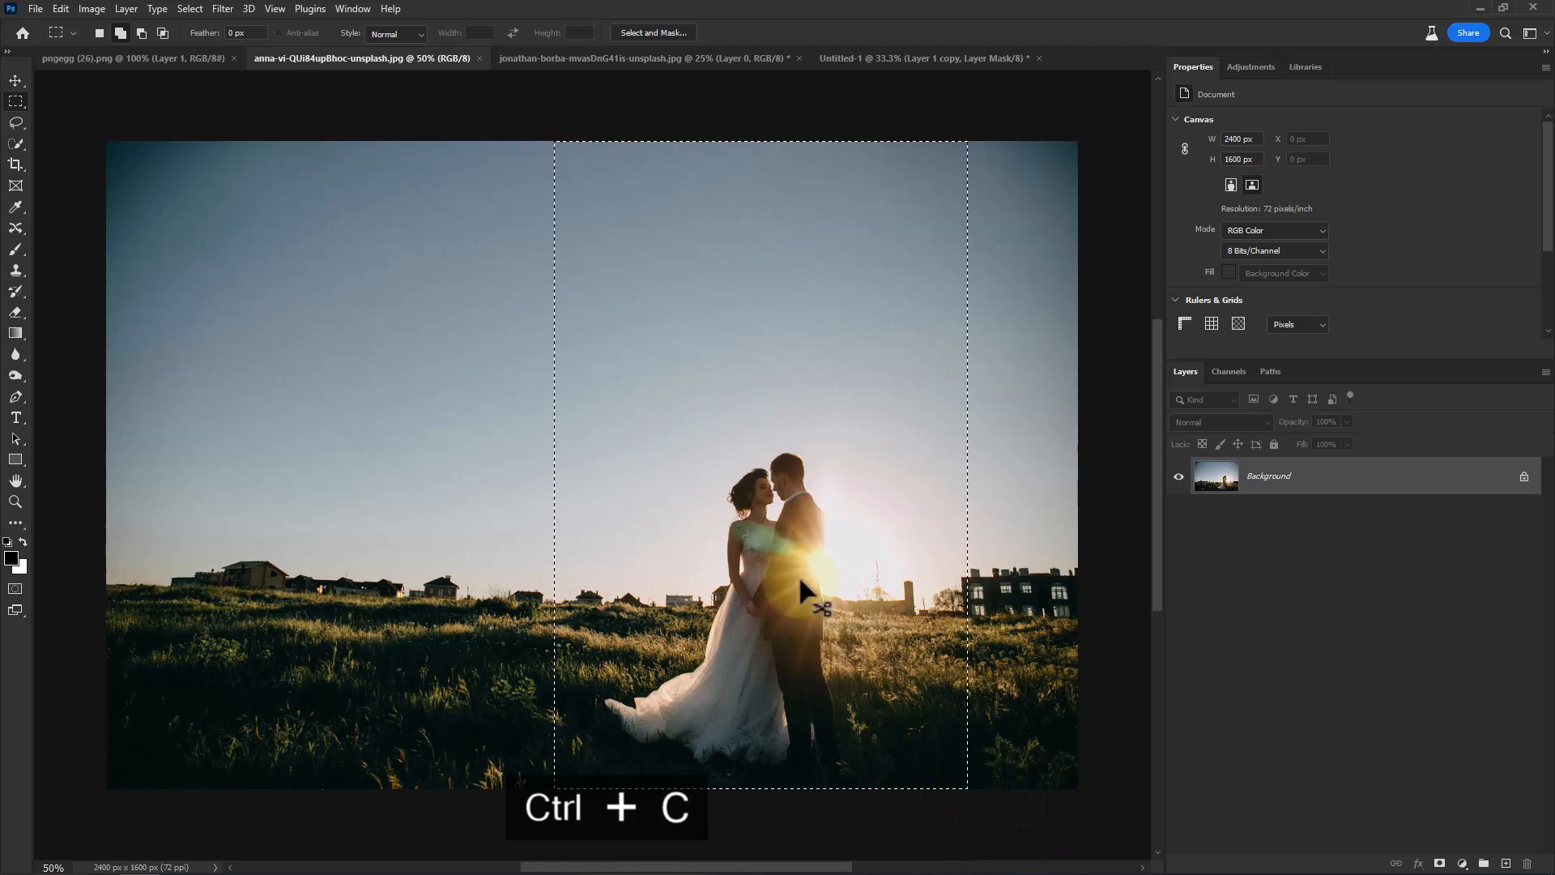
{"action": "left_click", "coordinate": [828, 58]}
{"action": "key", "text": "ctrl+v"}
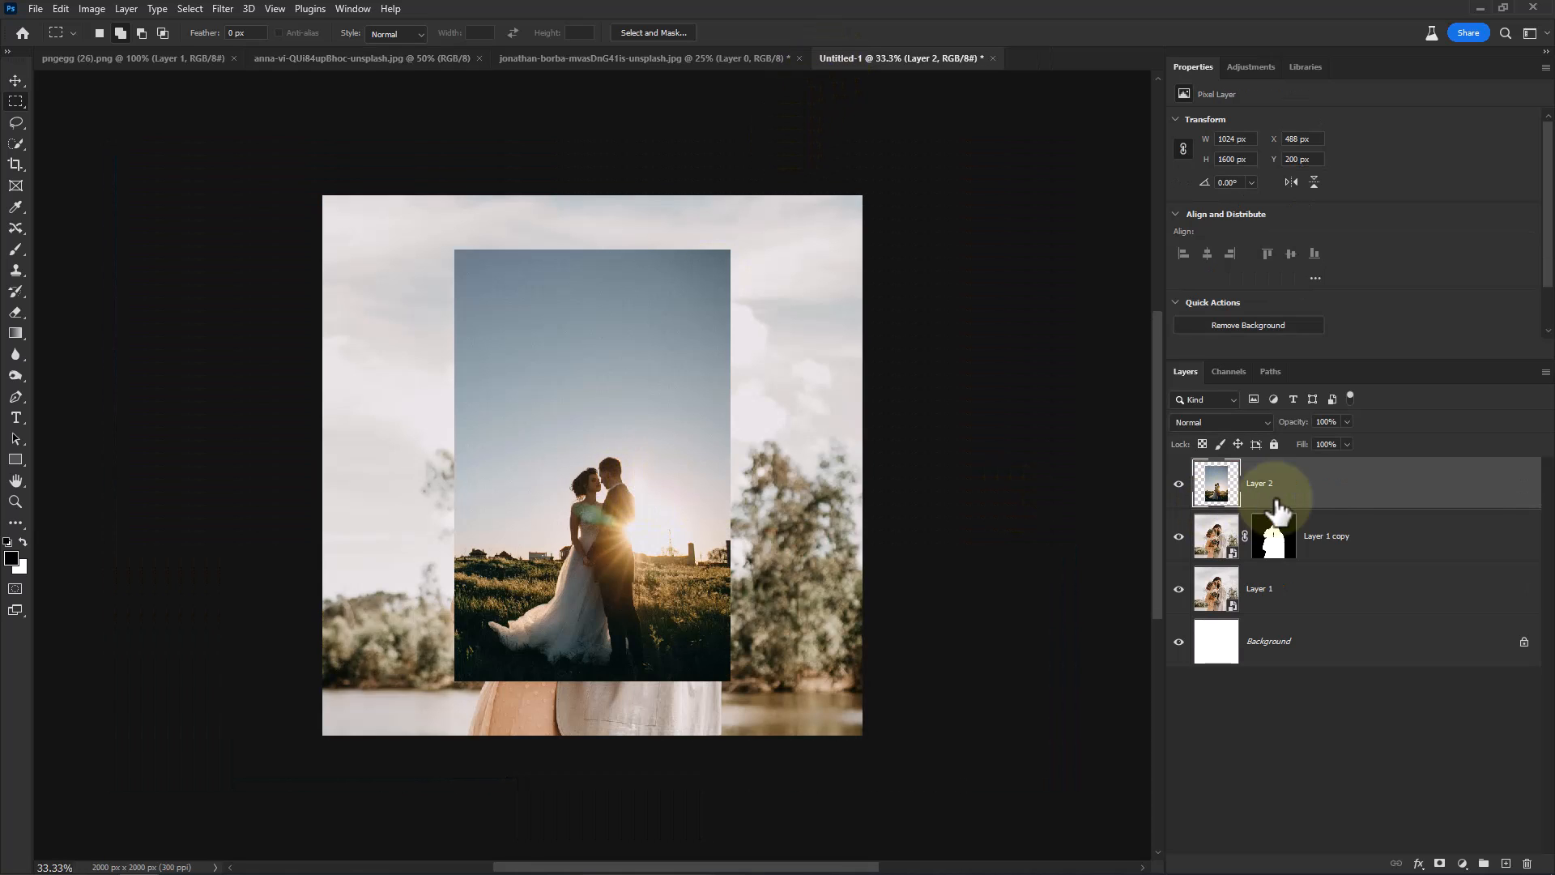
{"action": "right_click", "coordinate": [1347, 494]}
{"action": "left_click", "coordinate": [1378, 451]}
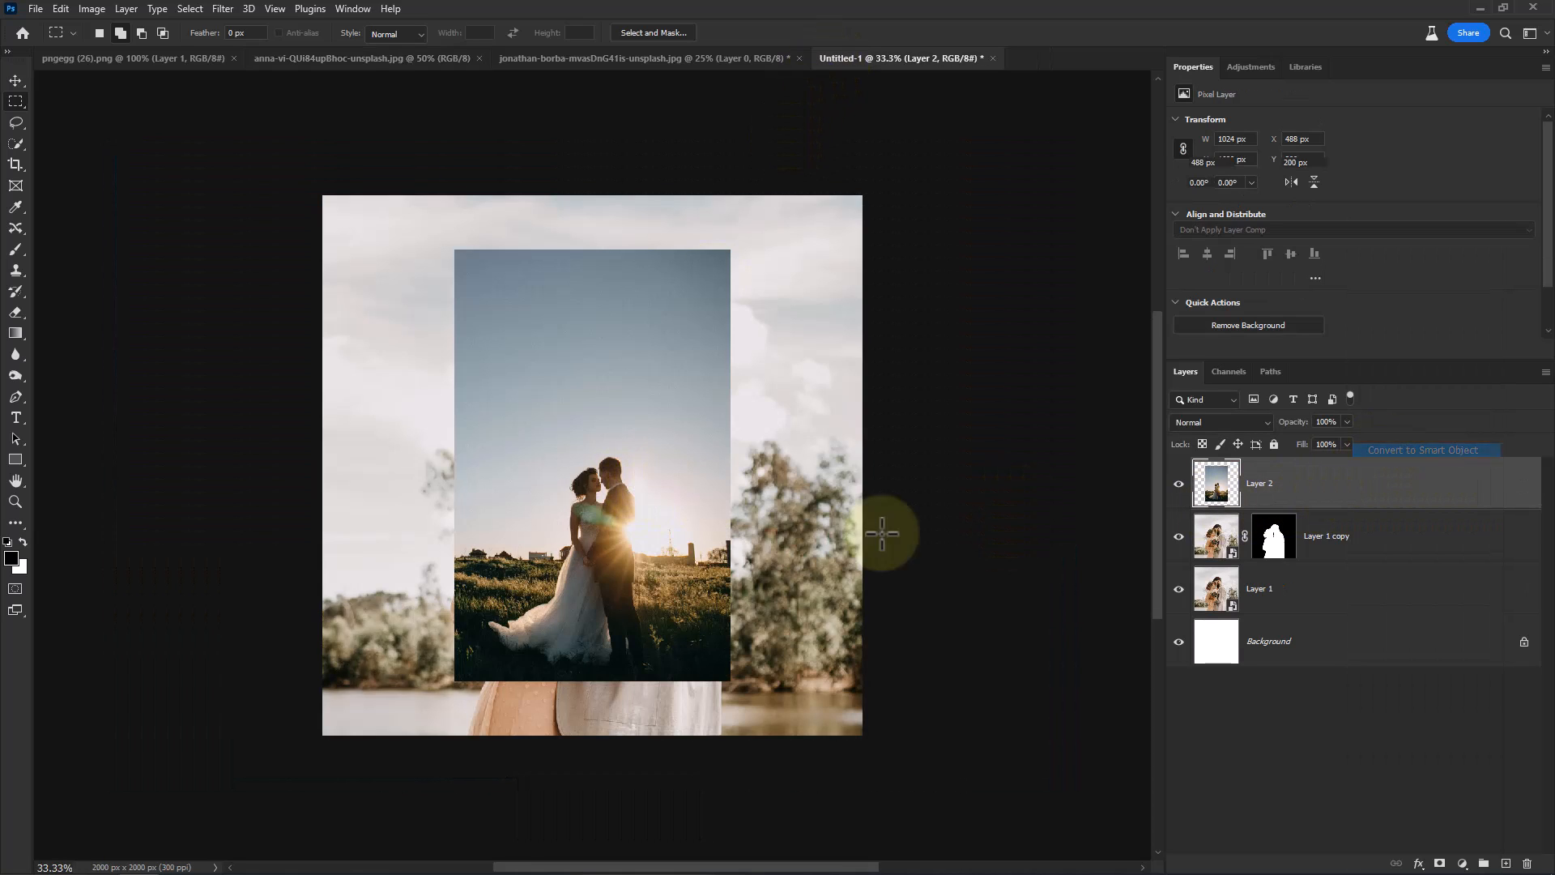
Enlarge Layer 2 to about 155% over the large couple and reduce its opacity to 59%.
{"action": "key", "text": "v"}
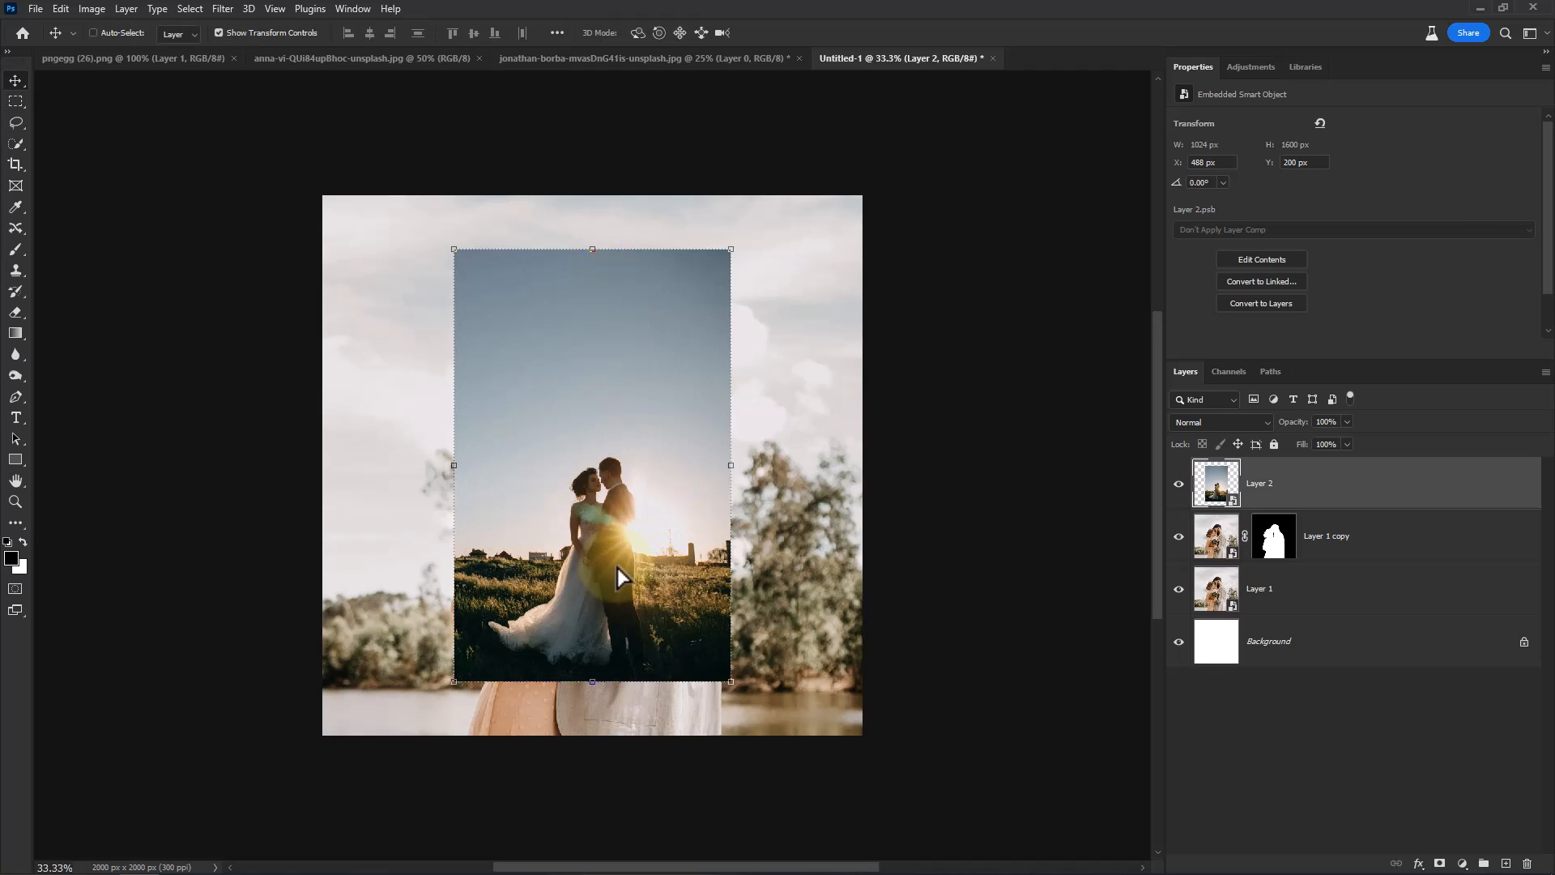
{"action": "left_click_drag", "start_coordinate": [616, 567], "coordinate": [614, 483]}
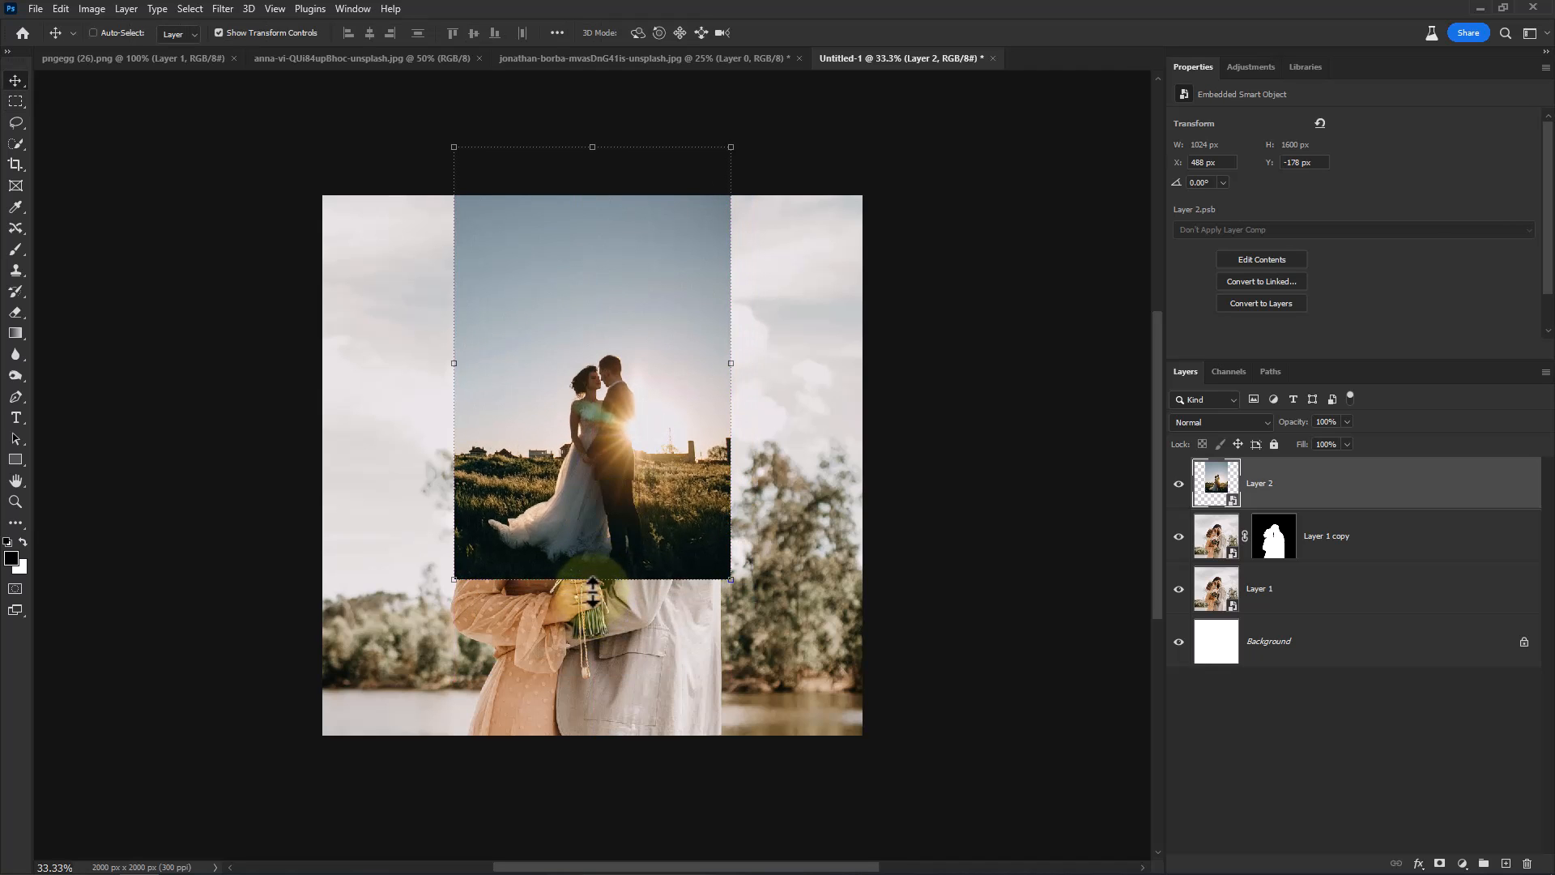
{"action": "left_click_drag", "start_coordinate": [592, 579], "coordinate": [607, 821]}
{"action": "left_click_drag", "start_coordinate": [622, 680], "coordinate": [615, 596]}
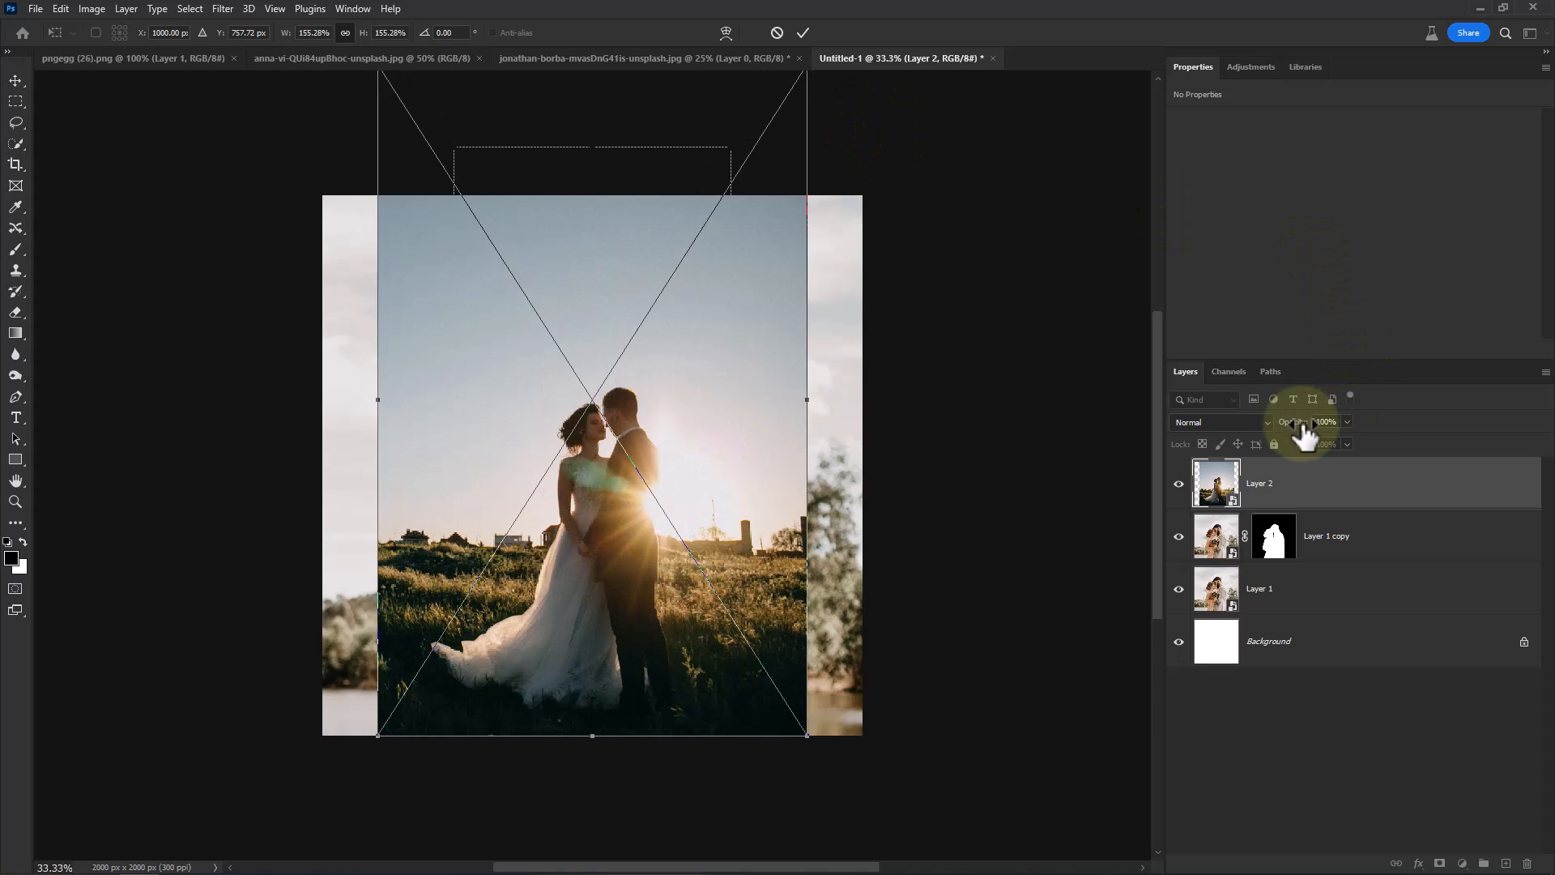
{"action": "left_click_drag", "start_coordinate": [1304, 434], "coordinate": [1271, 434]}
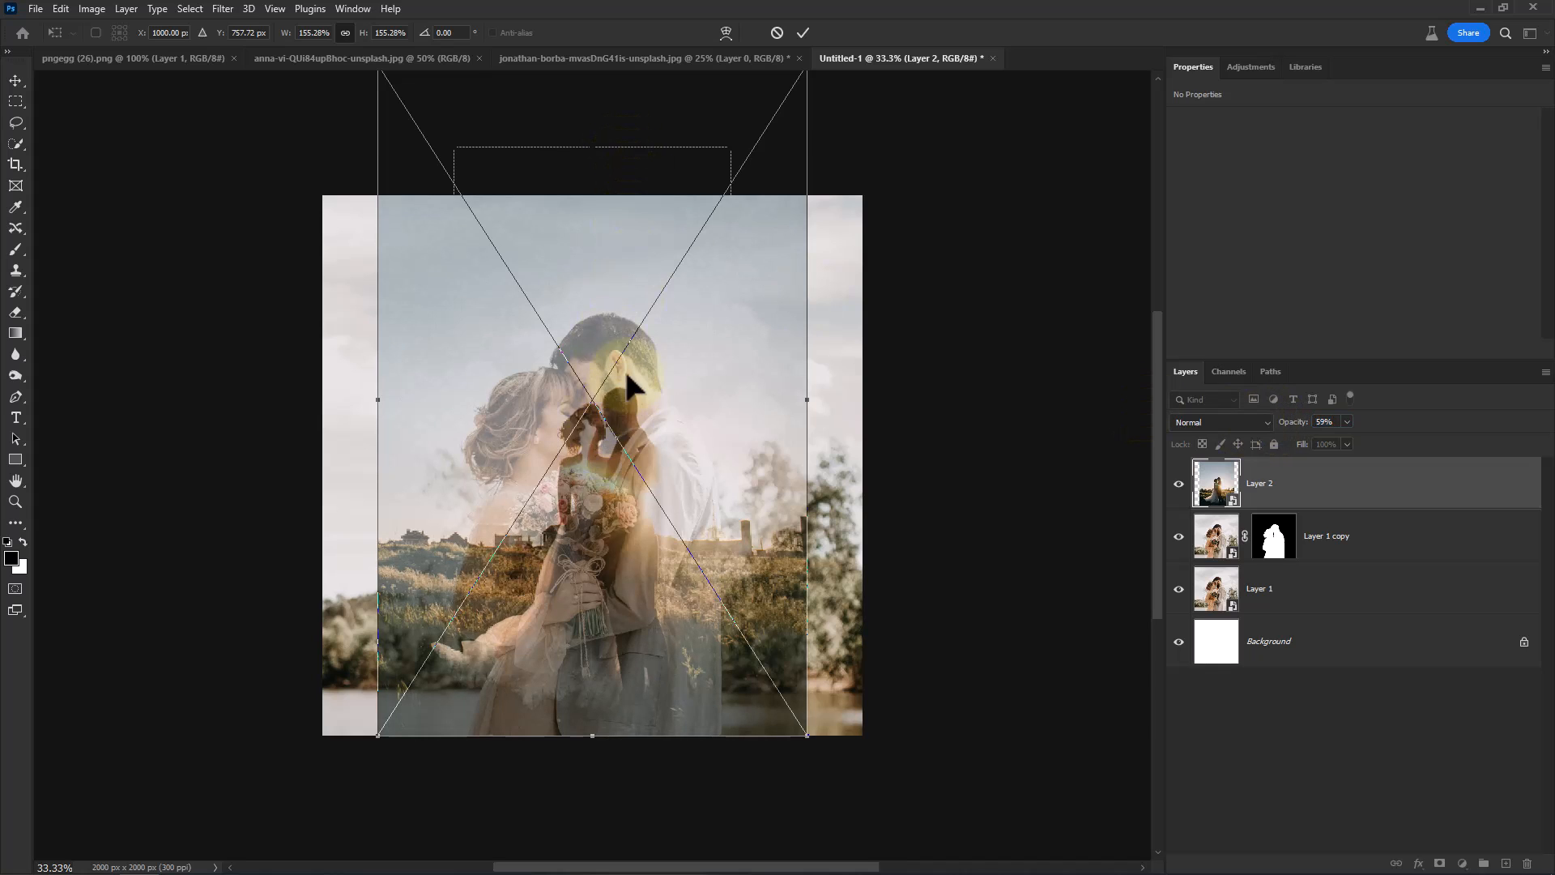
Shrink Layer 2 to about 84% and place it over the large couple's lower bodies, aligned with the canvas bottom.
{"action": "left_click_drag", "start_coordinate": [623, 367], "coordinate": [632, 437]}
{"action": "left_click_drag", "start_coordinate": [599, 129], "coordinate": [593, 317]}
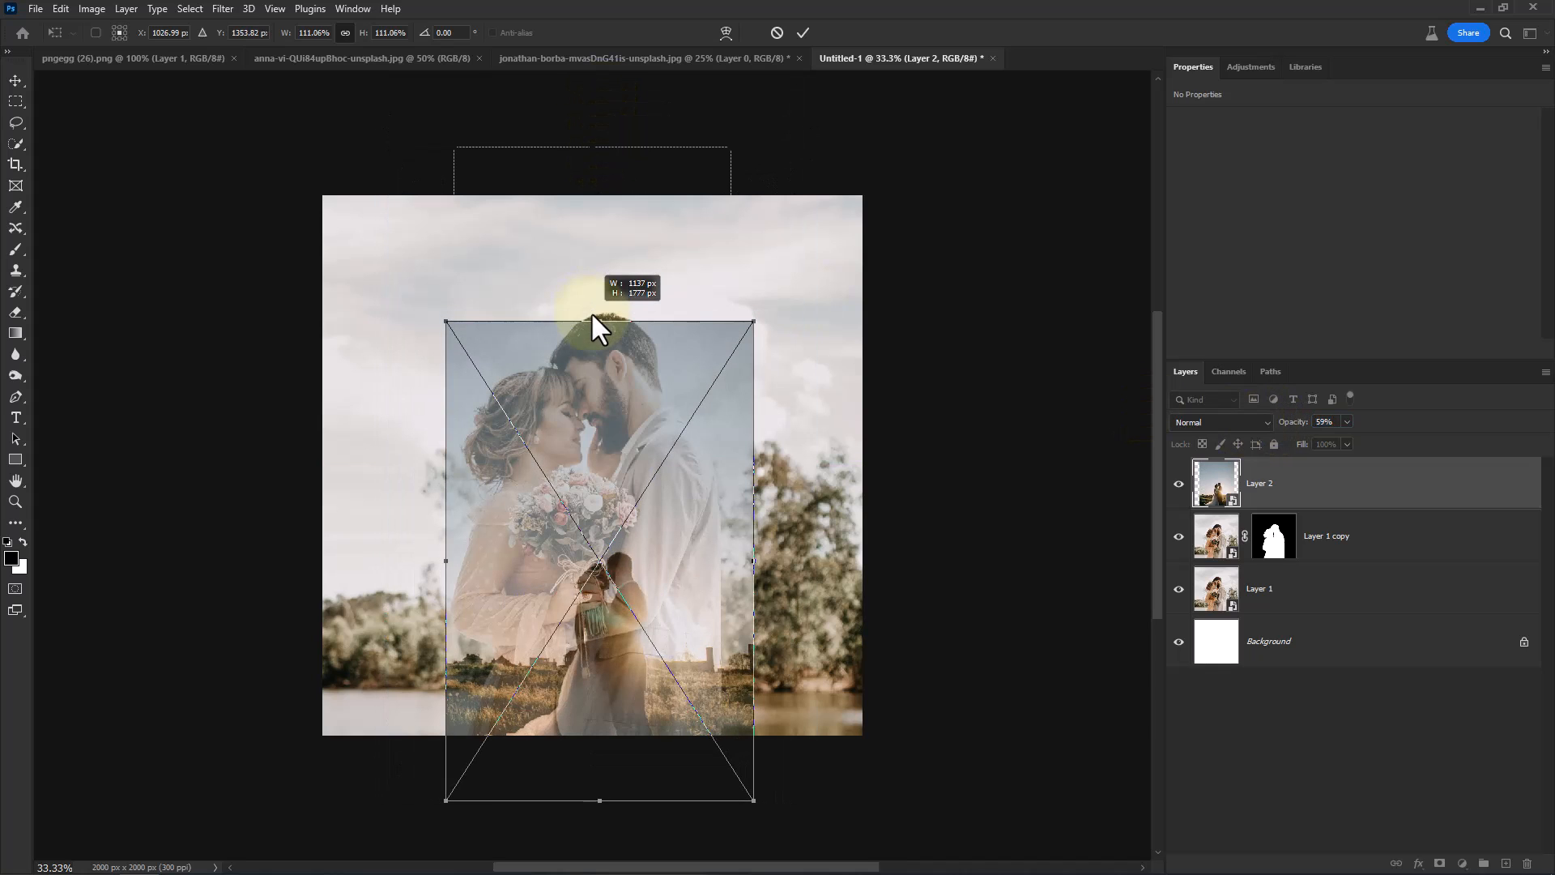
{"action": "left_click_drag", "start_coordinate": [677, 430], "coordinate": [658, 361]}
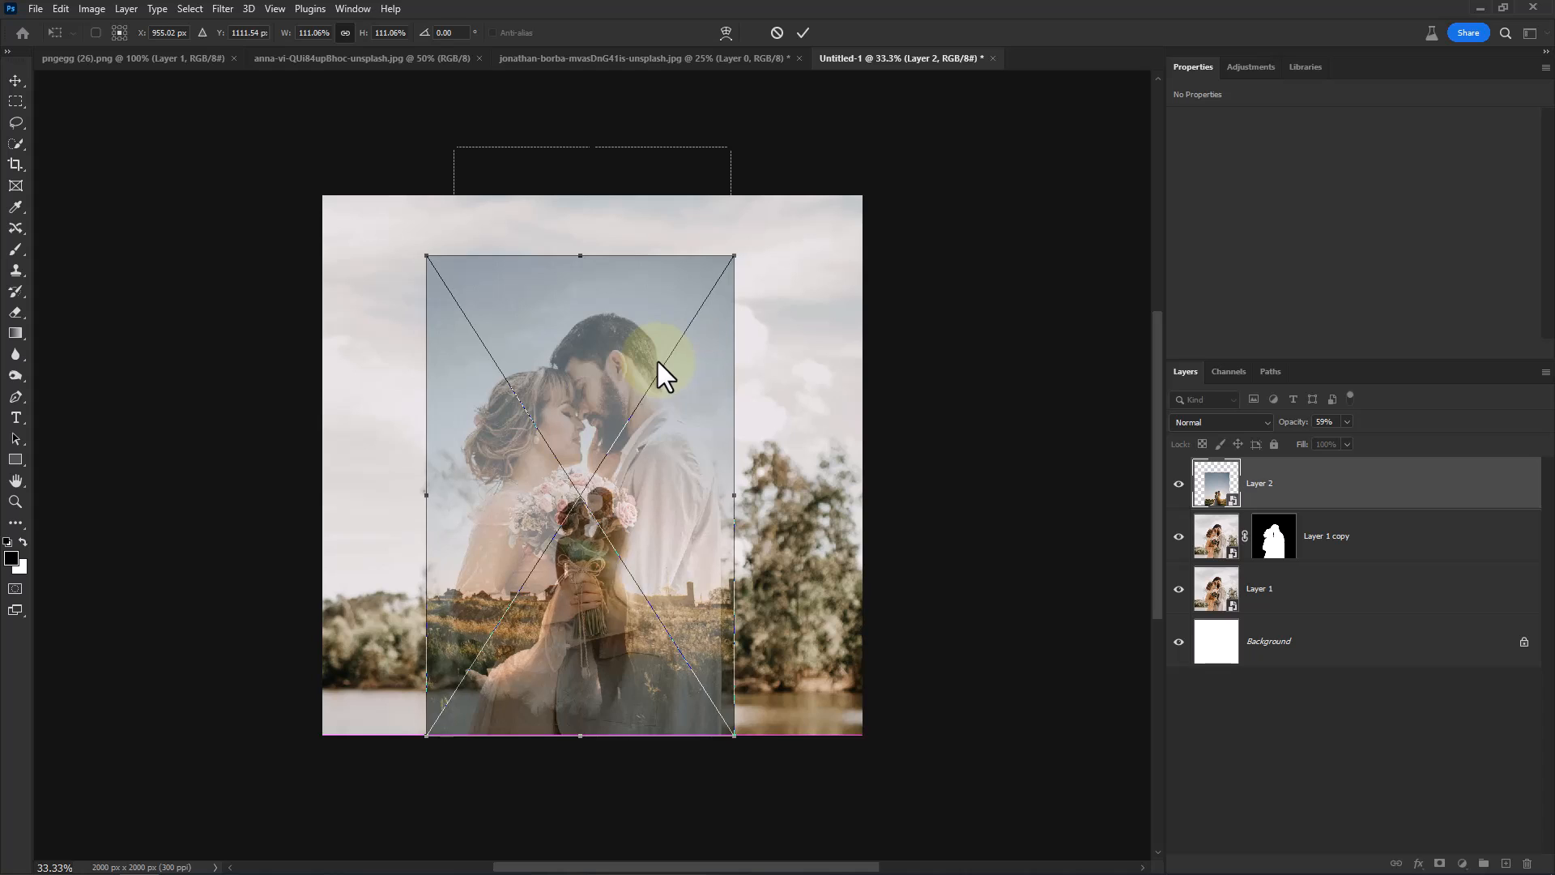
{"action": "left_click_drag", "start_coordinate": [581, 255], "coordinate": [572, 373]}
{"action": "left_click", "coordinate": [802, 32]}
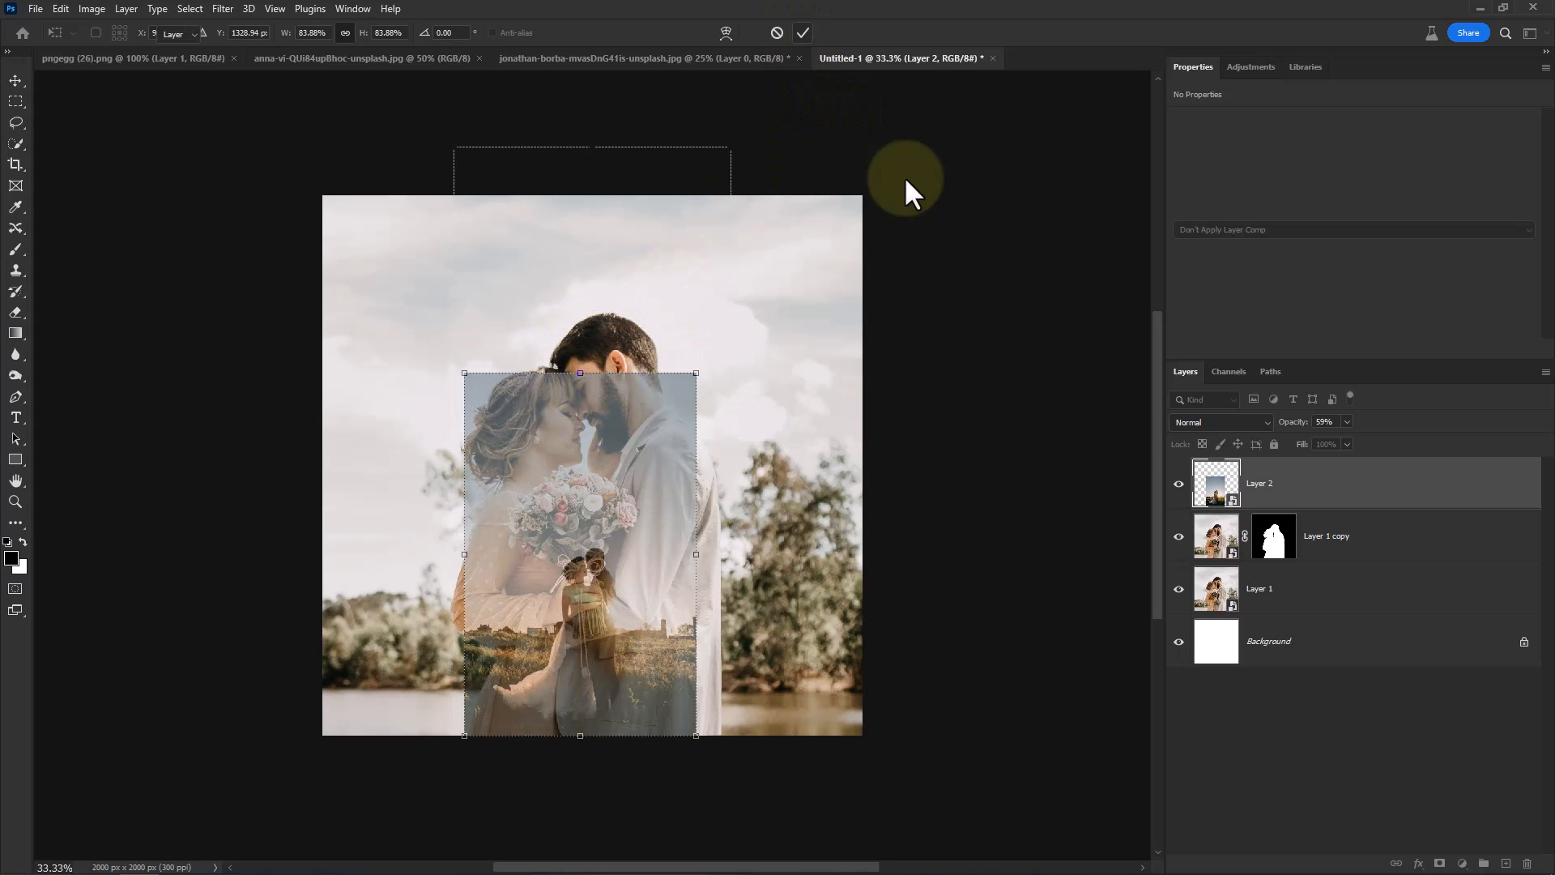
Set Layer 2's opacity to 100% and compare the composition with the layer hidden and shown.
{"action": "left_click_drag", "start_coordinate": [1288, 423], "coordinate": [1409, 433]}
{"action": "left_click", "coordinate": [1179, 483]}
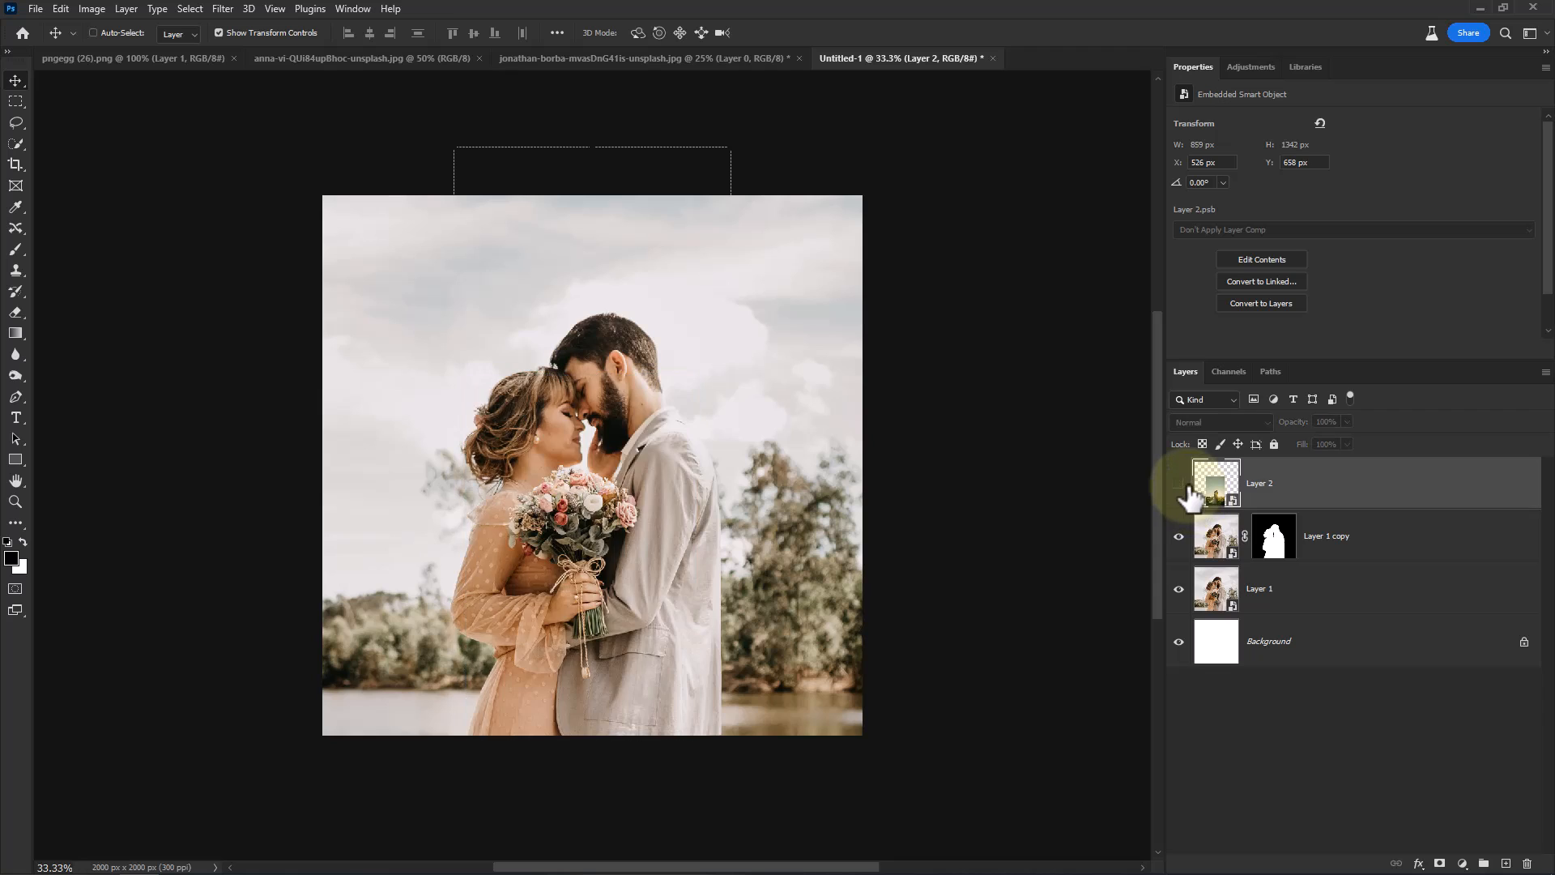
{"action": "left_click", "coordinate": [1179, 483]}
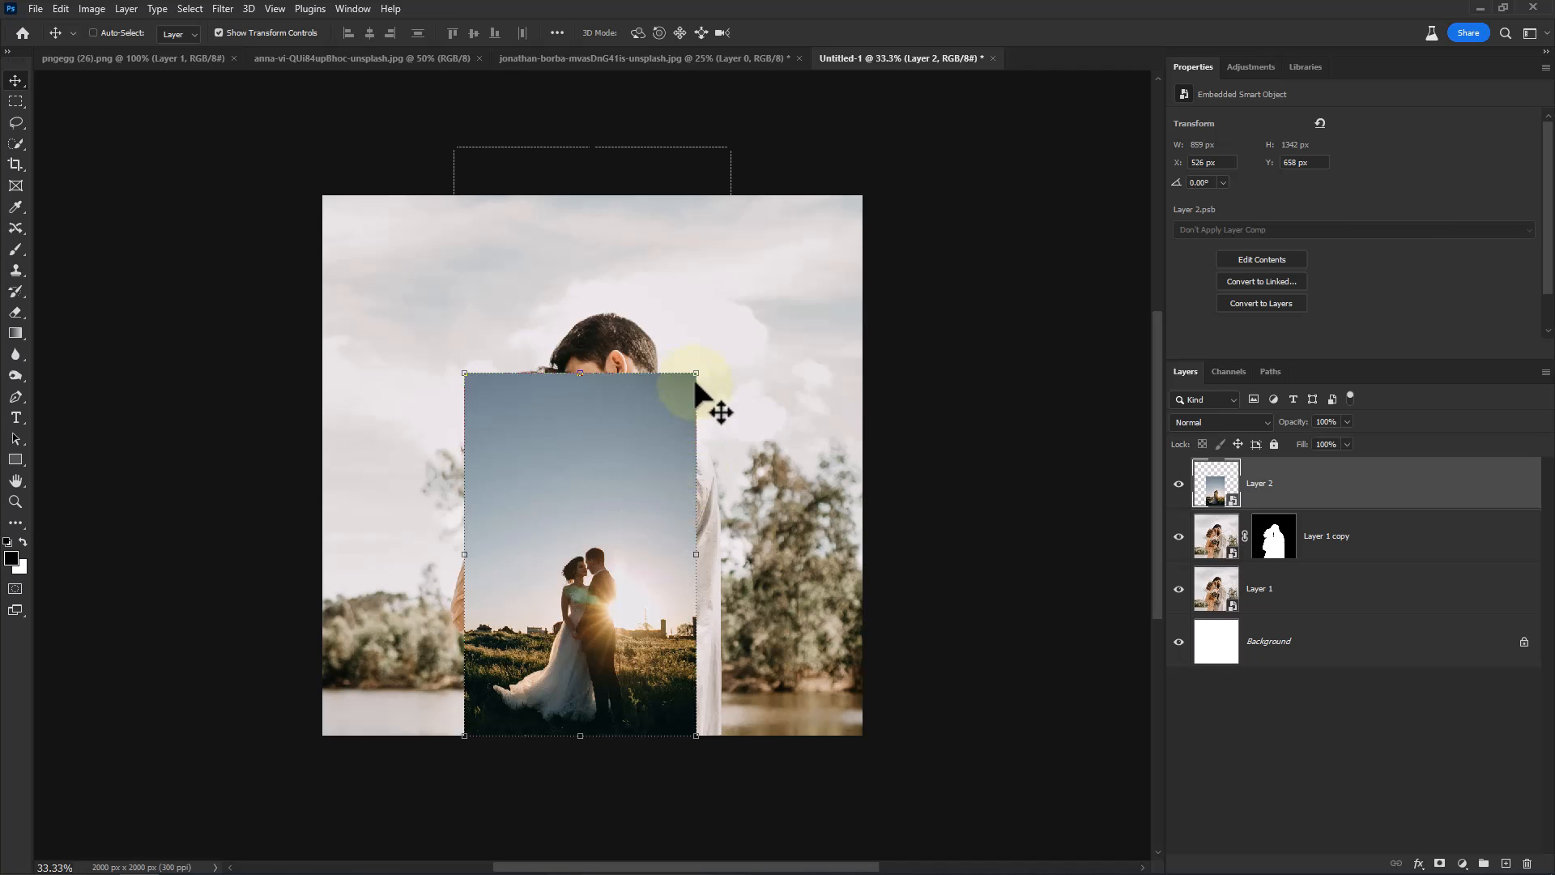
Enlarge Layer 2 to about 995 × 1554 px and shift it down slightly past the canvas's bottom edge.
{"action": "left_click_drag", "start_coordinate": [695, 382], "coordinate": [721, 334]}
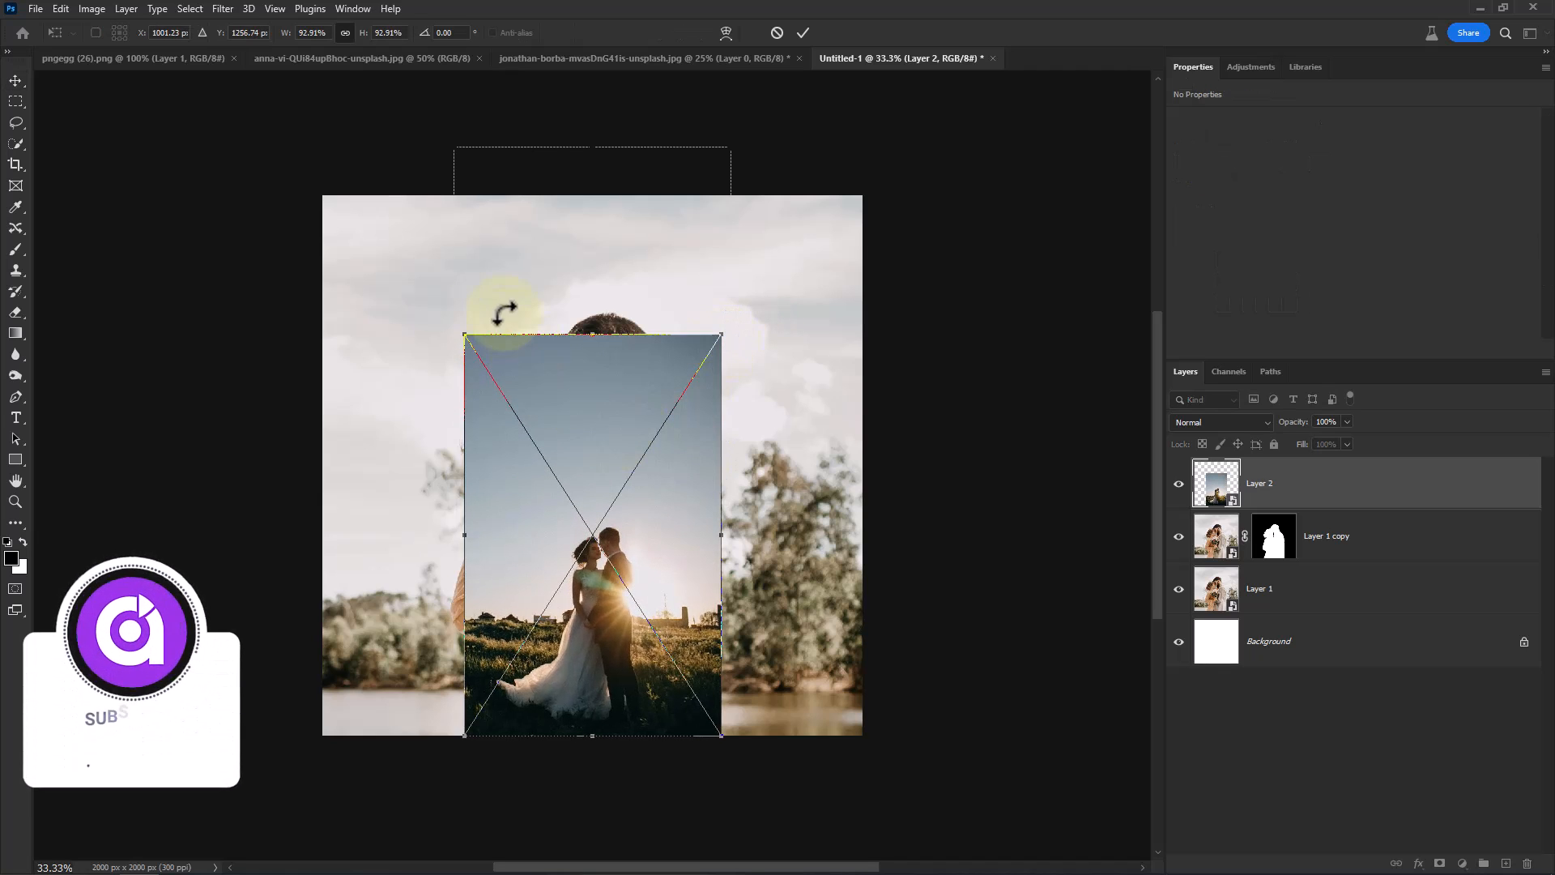
{"action": "mouse_move", "coordinate": [460, 332]}
{"action": "left_mouse_down"}
{"action": "mouse_move", "coordinate": [447, 305]}
{"action": "mouse_move", "coordinate": [452, 319]}
{"action": "left_mouse_up"}
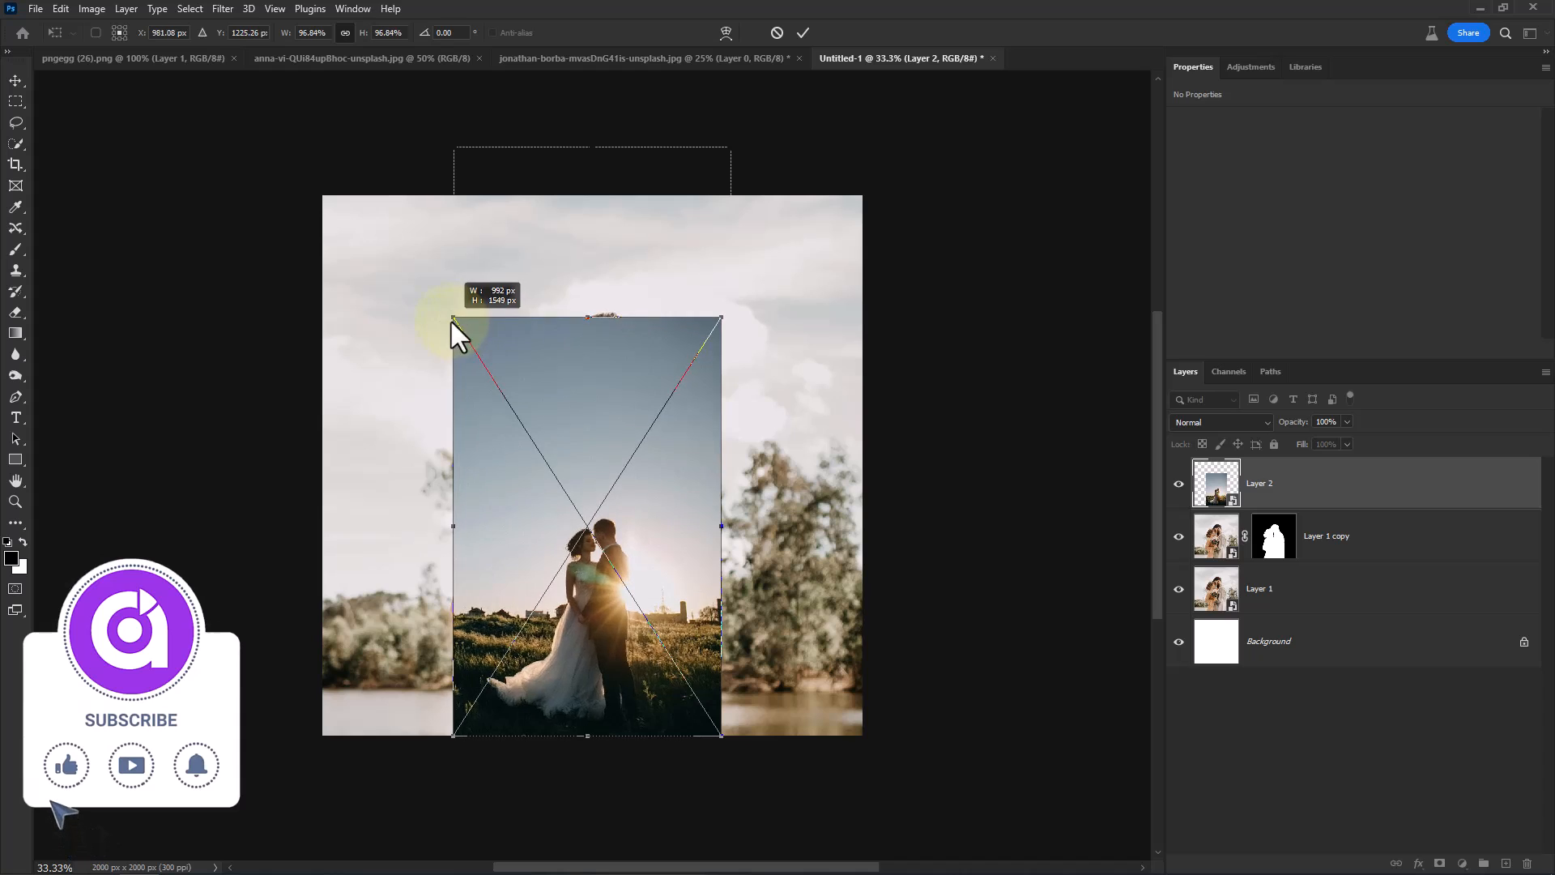
{"action": "left_click_drag", "start_coordinate": [614, 398], "coordinate": [609, 416]}
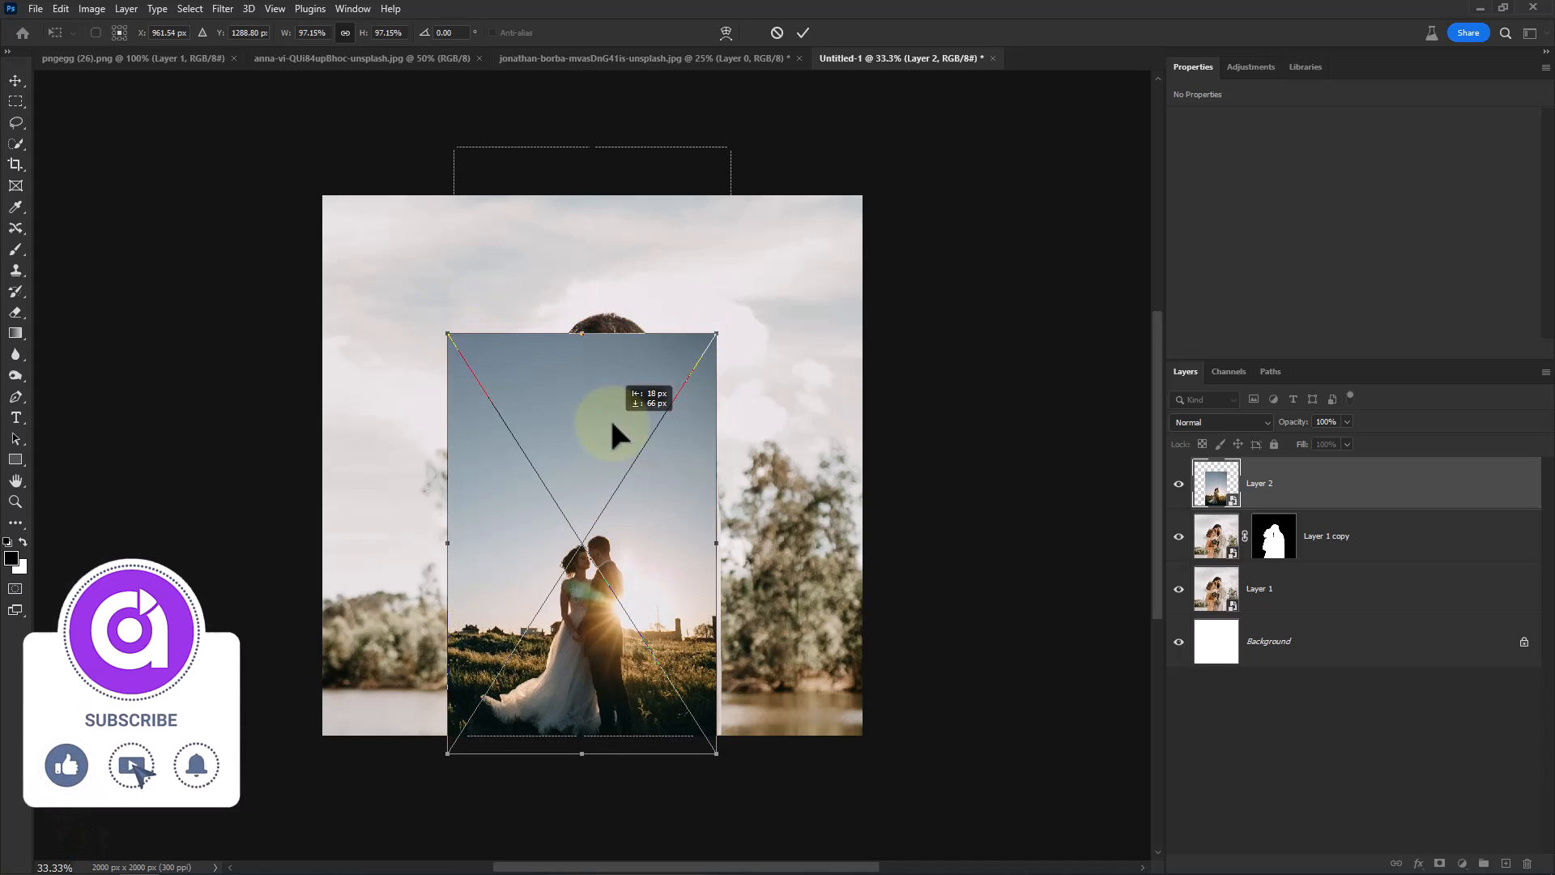
{"action": "left_click", "coordinate": [803, 34]}
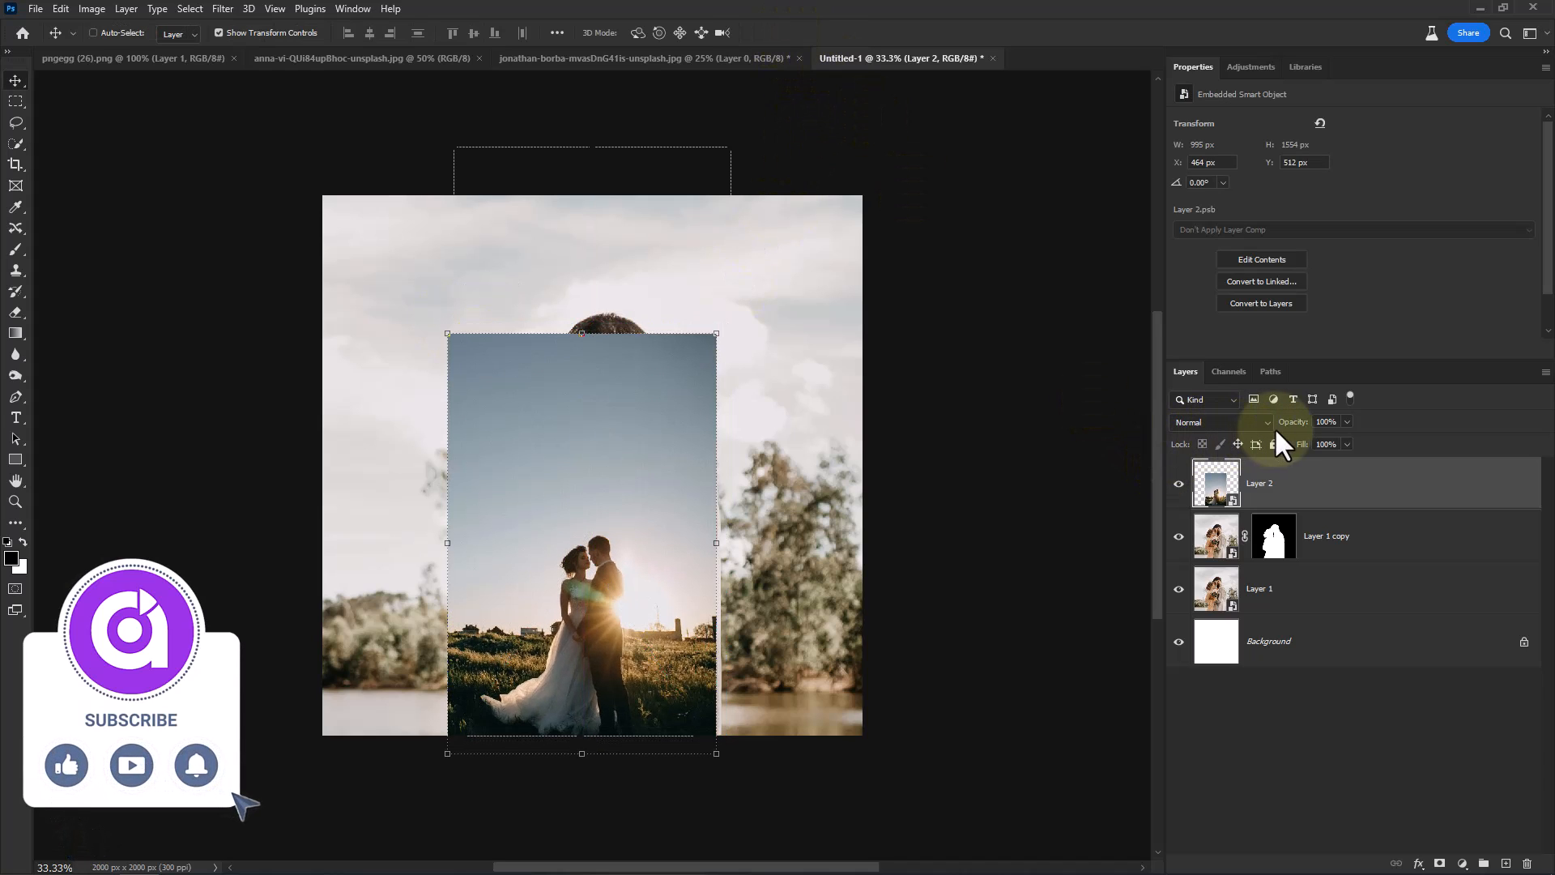
{"action": "left_click_drag", "start_coordinate": [1281, 425], "coordinate": [1347, 424]}
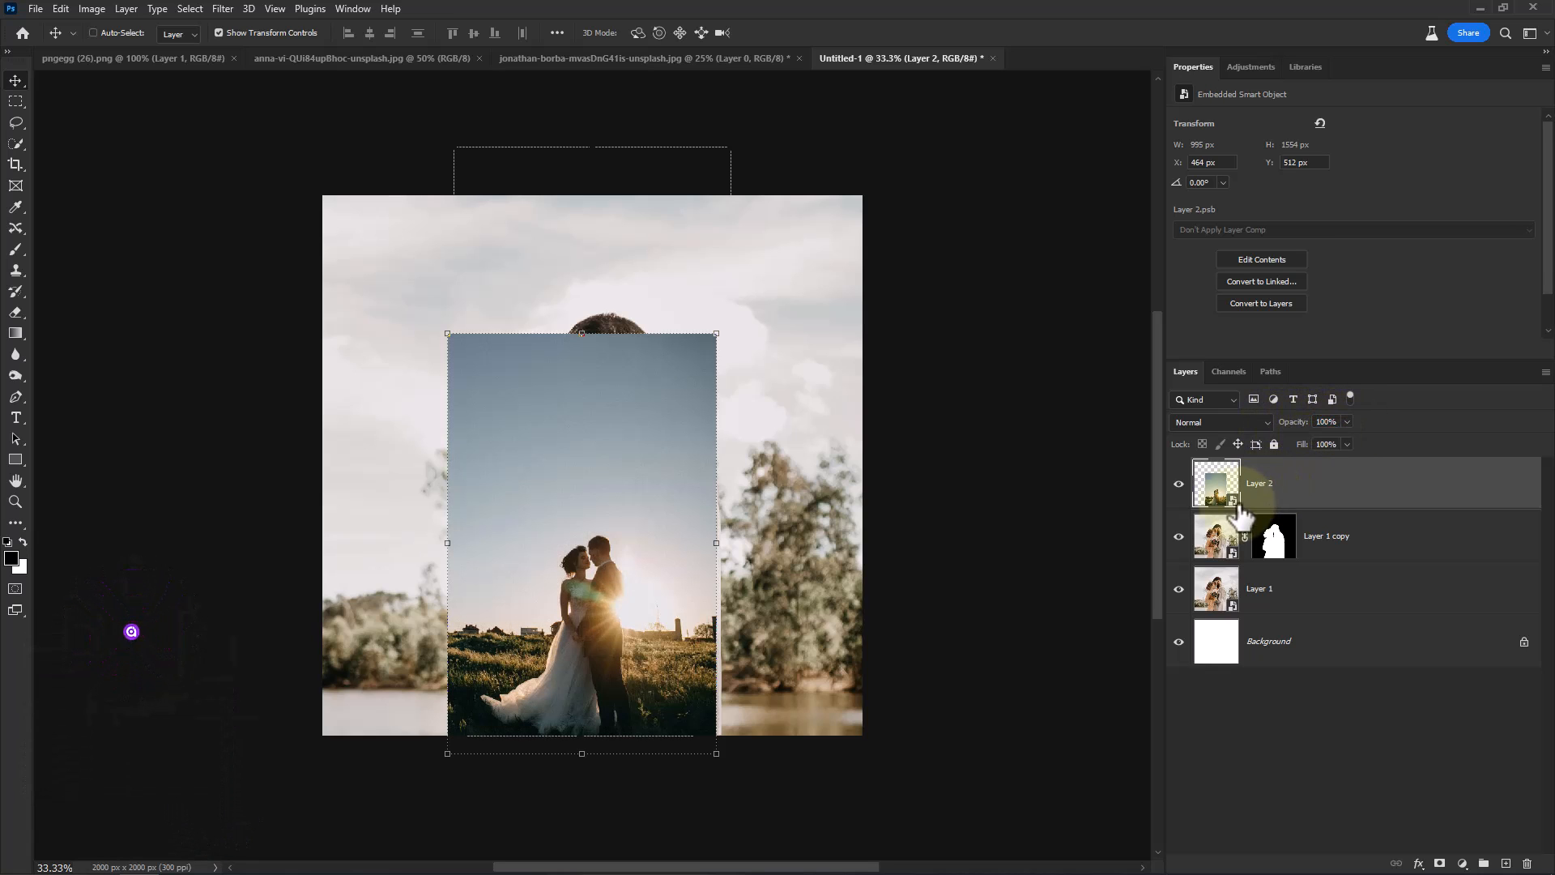
Clip Layer 2 to the masked Layer 1 copy and add a white layer mask to Layer 2.
{"action": "right_click", "coordinate": [1341, 497]}
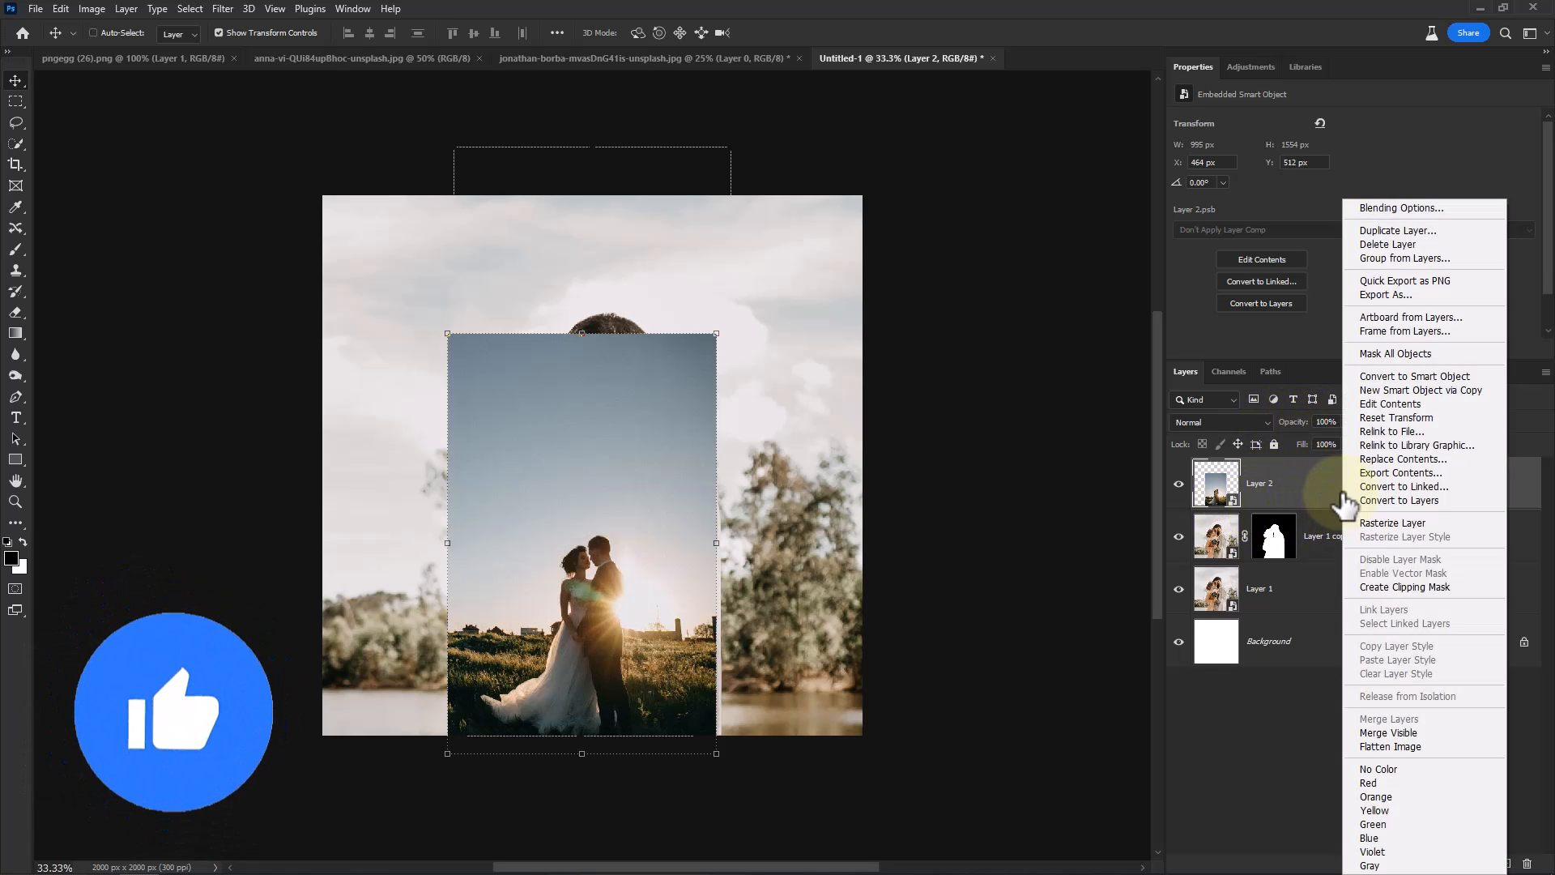
{"action": "left_click", "coordinate": [1375, 585]}
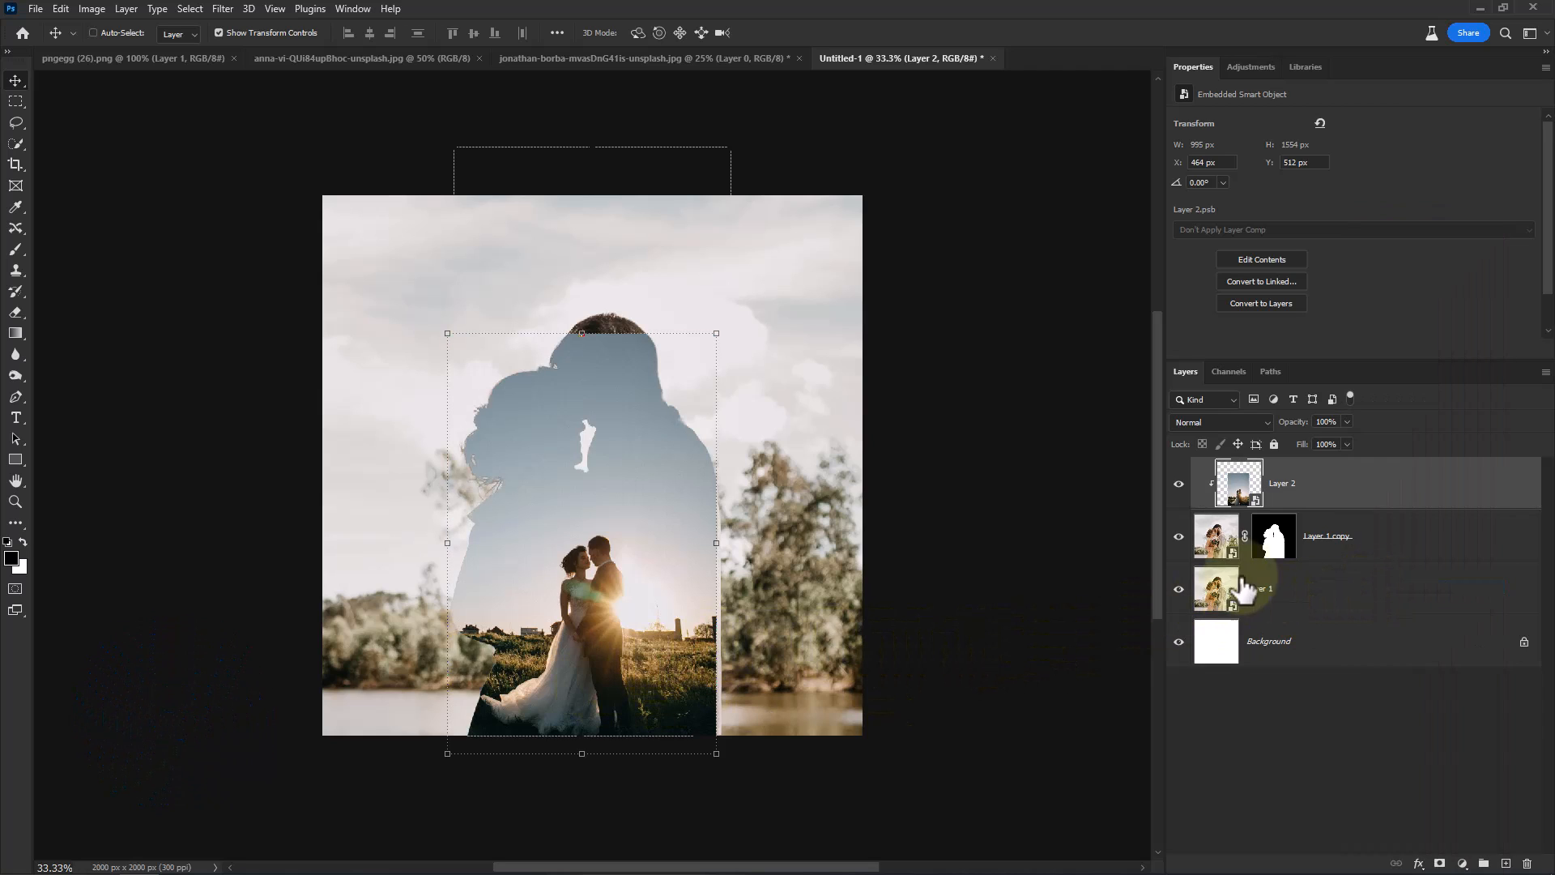
{"action": "left_click", "coordinate": [1277, 547]}
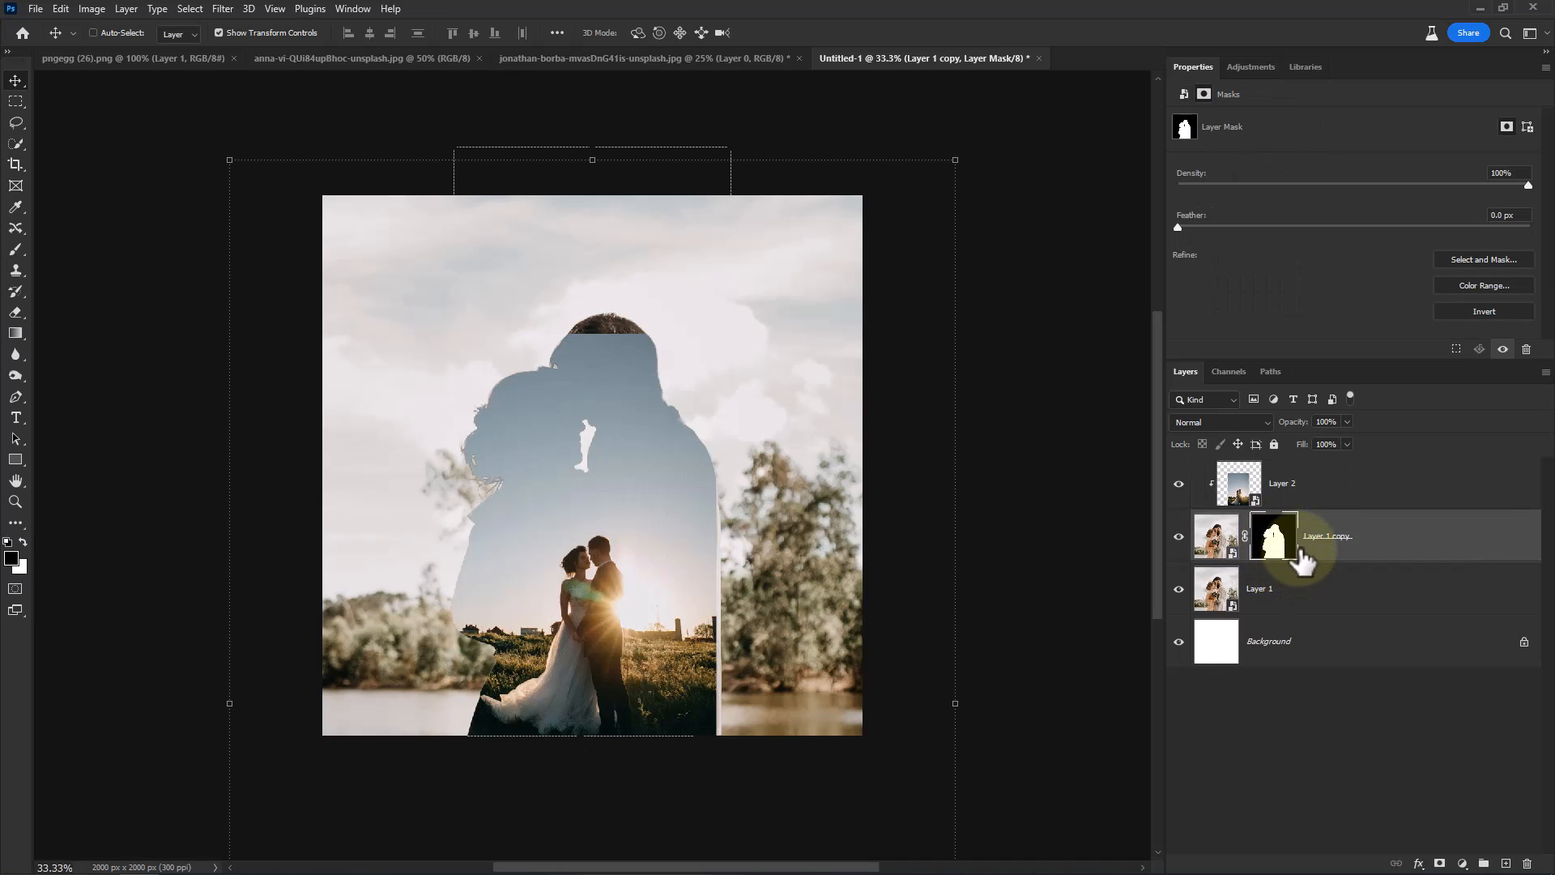
{"action": "left_click", "coordinate": [1277, 490]}
{"action": "left_click", "coordinate": [1439, 863]}
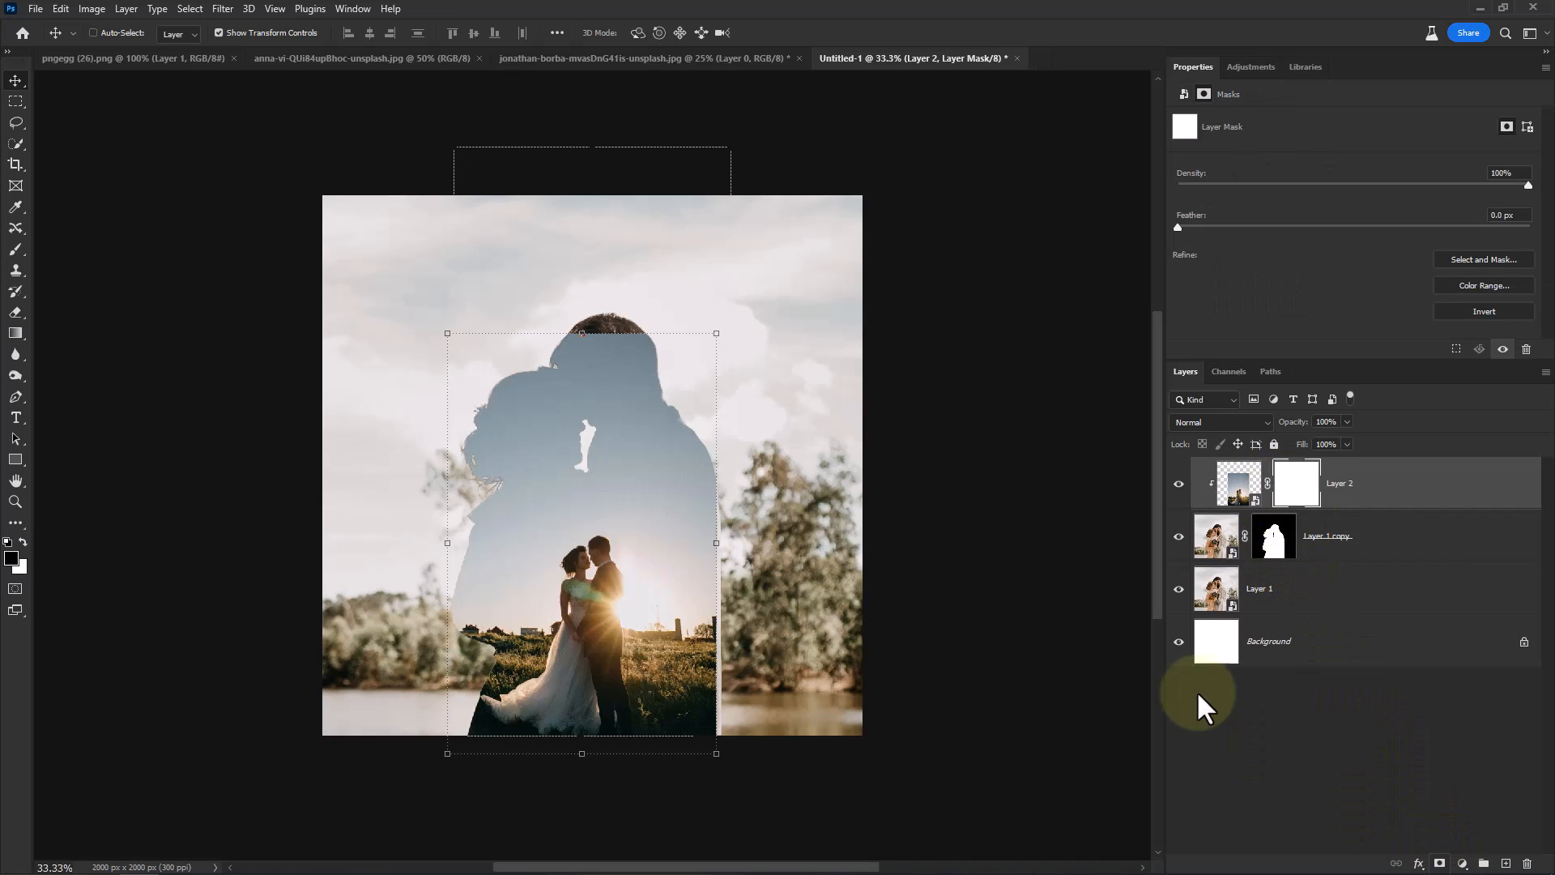
Paint black on Layer 2's mask with a large soft brush at raised opacity to reveal the large couple's heads.
{"action": "left_click", "coordinate": [15, 249]}
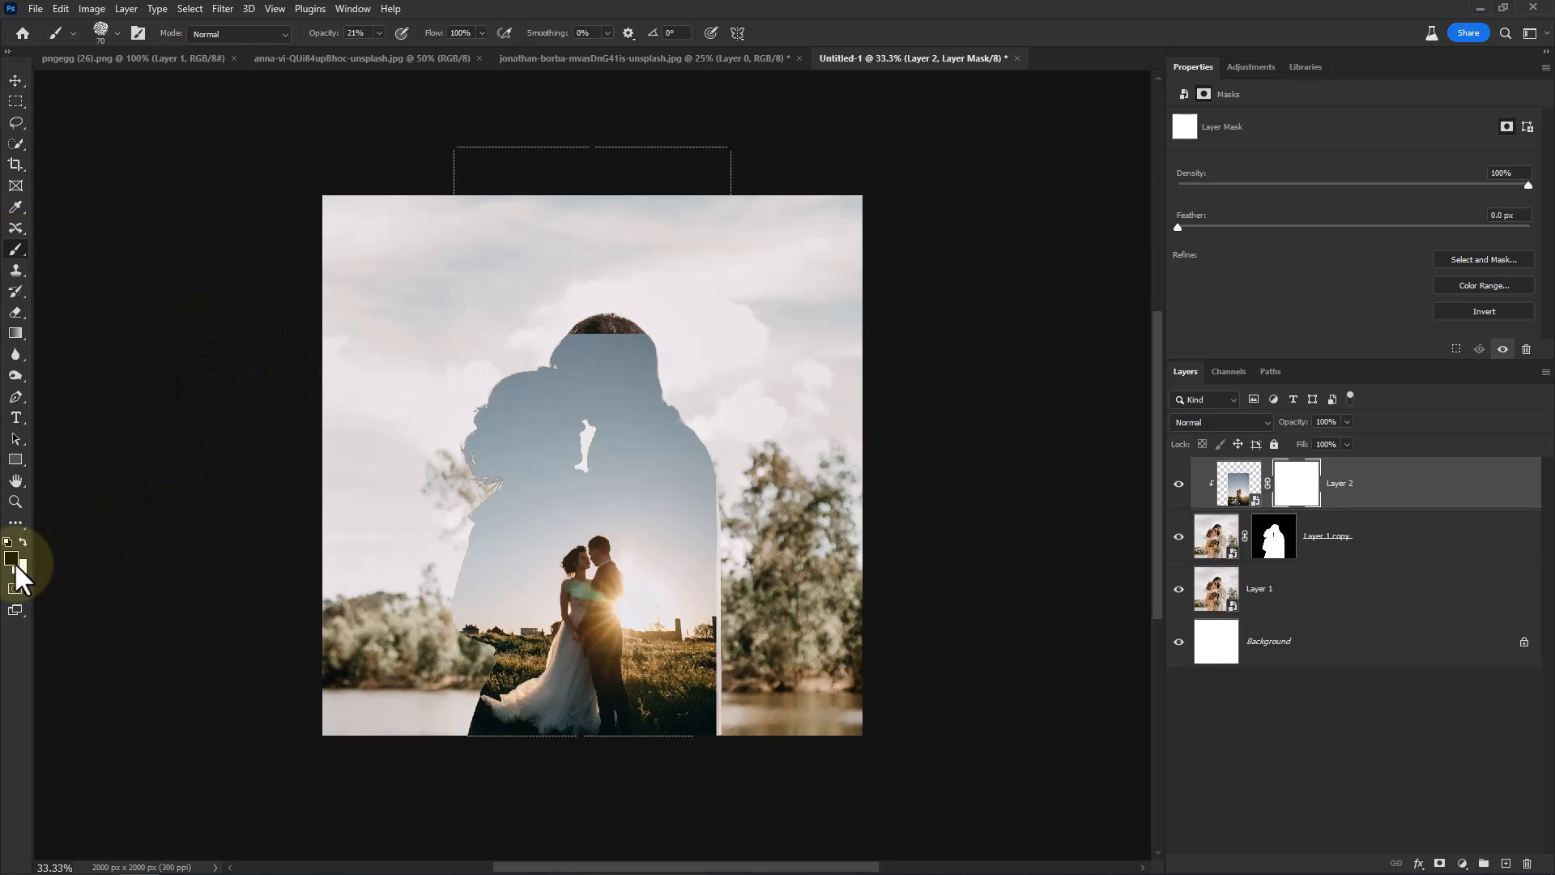
{"action": "right_click", "coordinate": [478, 478]}
{"action": "double_click", "coordinate": [555, 509]}
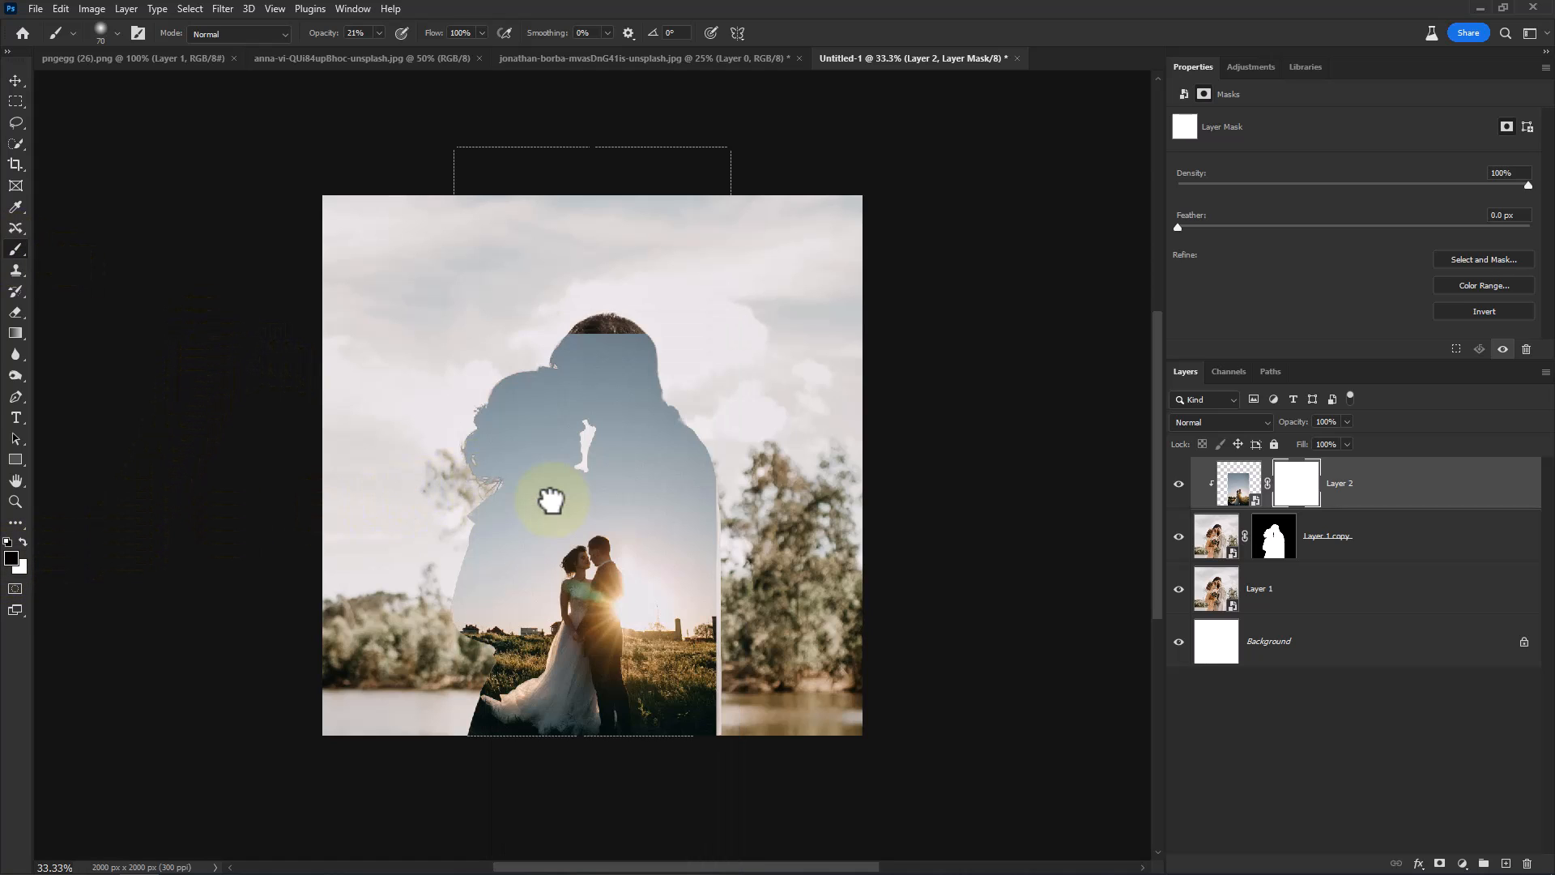
{"action": "left_click_drag", "start_coordinate": [322, 37], "coordinate": [384, 50]}
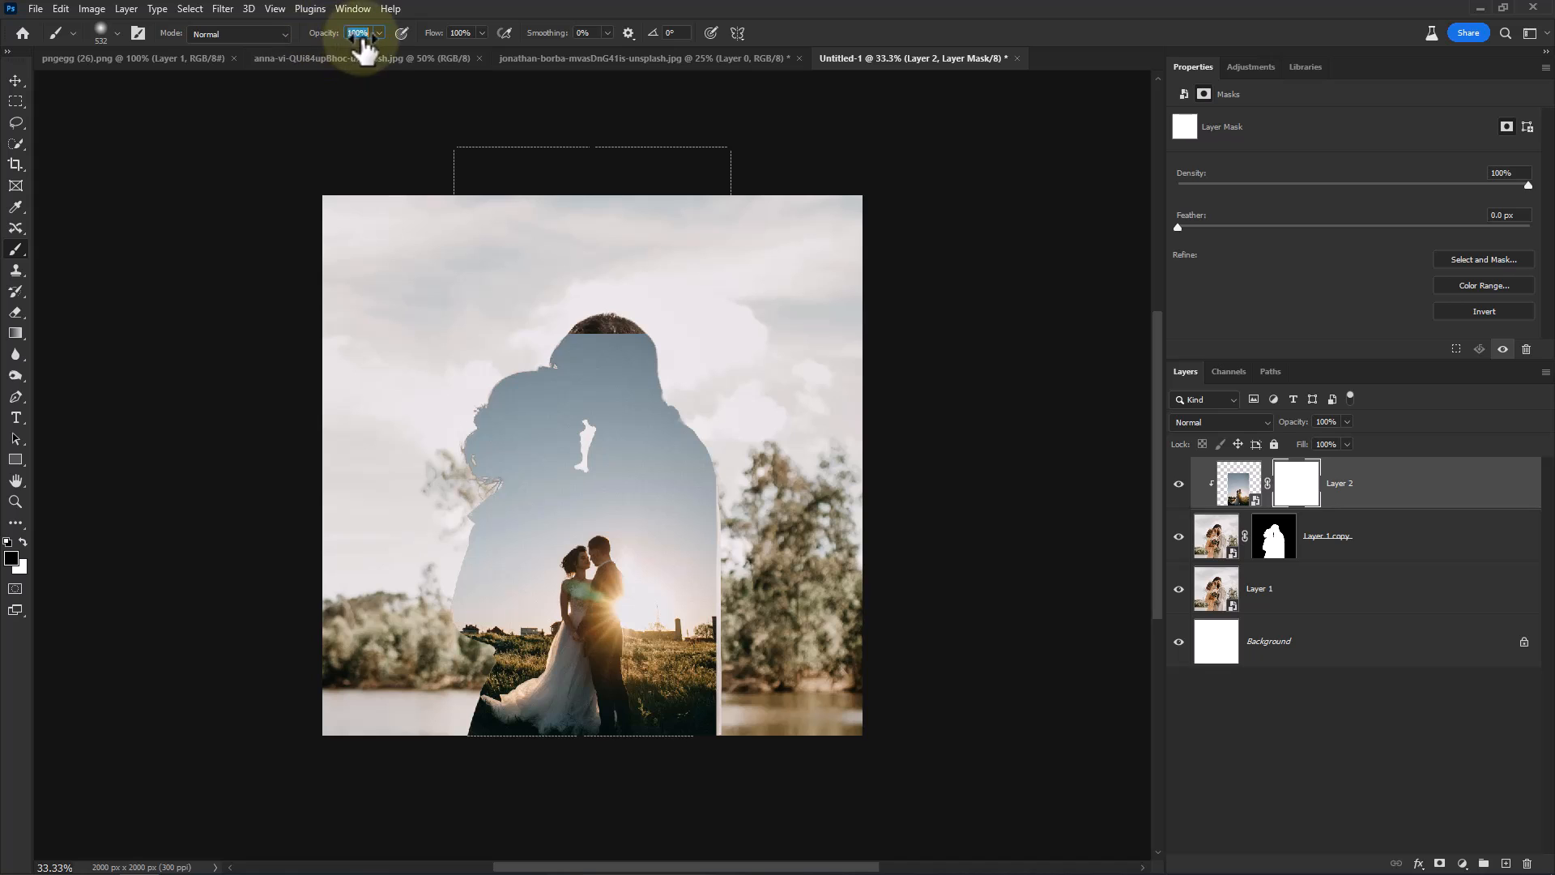
{"action": "mouse_move", "coordinate": [660, 315]}
{"action": "left_mouse_down"}
{"action": "mouse_move", "coordinate": [615, 295]}
{"action": "mouse_move", "coordinate": [639, 312]}
{"action": "mouse_move", "coordinate": [556, 309]}
{"action": "mouse_move", "coordinate": [584, 396]}
{"action": "mouse_move", "coordinate": [569, 403]}
{"action": "mouse_move", "coordinate": [469, 375]}
{"action": "mouse_move", "coordinate": [582, 376]}
{"action": "left_mouse_up"}
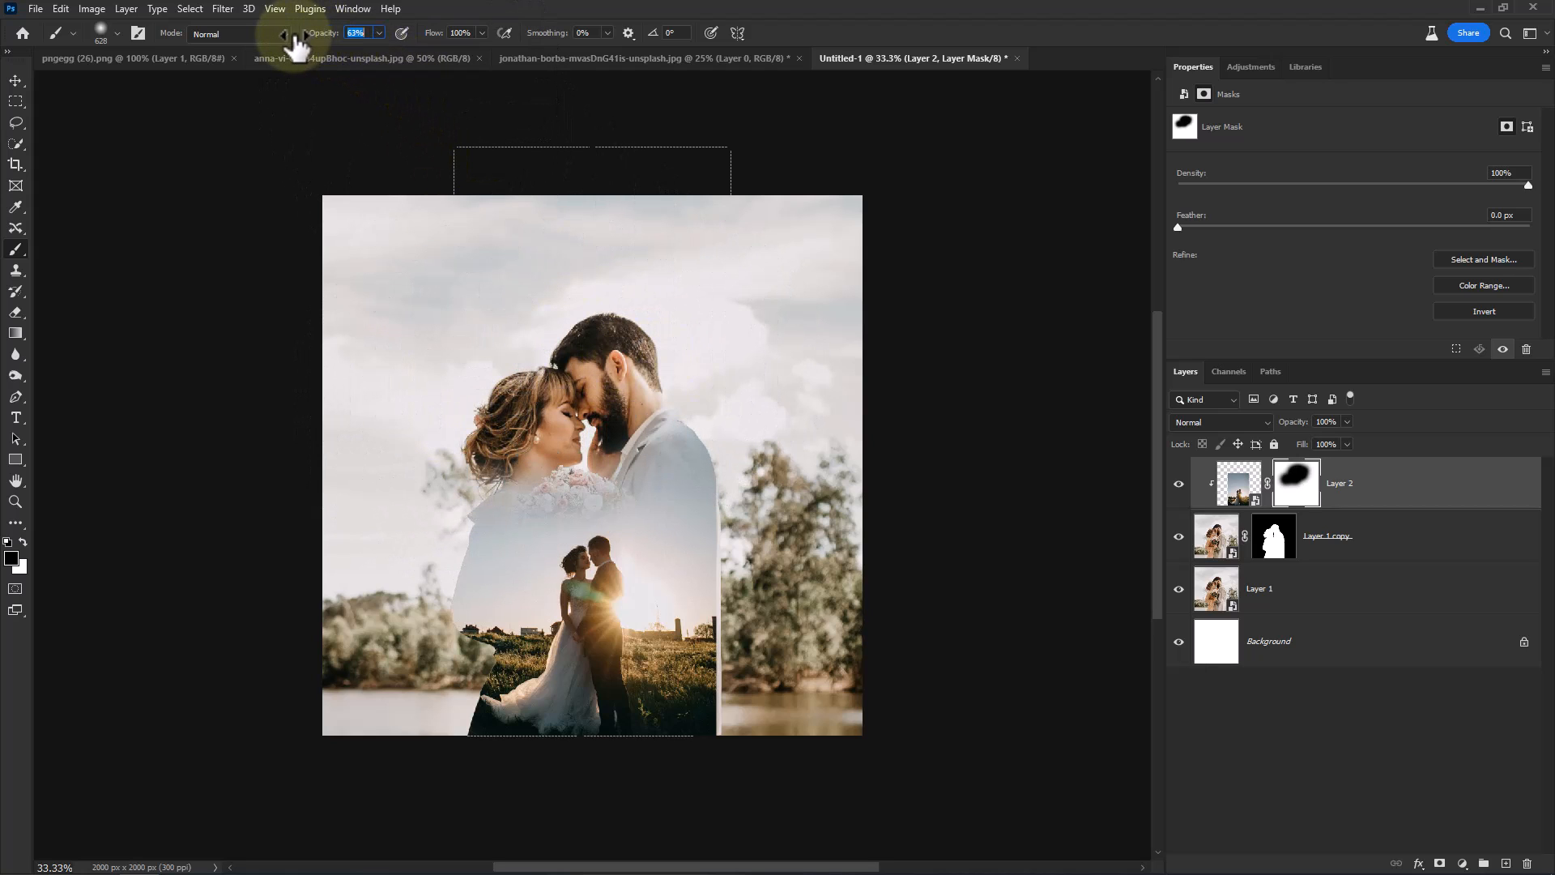
Paint black on Layer 2's mask with a soft brush at 62% opacity to reveal the groom's back, the bouquet and the bride's sleeve.
{"action": "mouse_move", "coordinate": [712, 365]}
{"action": "left_mouse_down"}
{"action": "mouse_move", "coordinate": [779, 651]}
{"action": "mouse_move", "coordinate": [771, 555]}
{"action": "mouse_move", "coordinate": [760, 737]}
{"action": "mouse_move", "coordinate": [767, 680]}
{"action": "left_mouse_up"}
{"action": "mouse_move", "coordinate": [768, 547]}
{"action": "left_mouse_down"}
{"action": "mouse_move", "coordinate": [761, 712]}
{"action": "mouse_move", "coordinate": [752, 609]}
{"action": "left_mouse_up"}
{"action": "left_click_drag", "start_coordinate": [752, 607], "coordinate": [723, 613]}
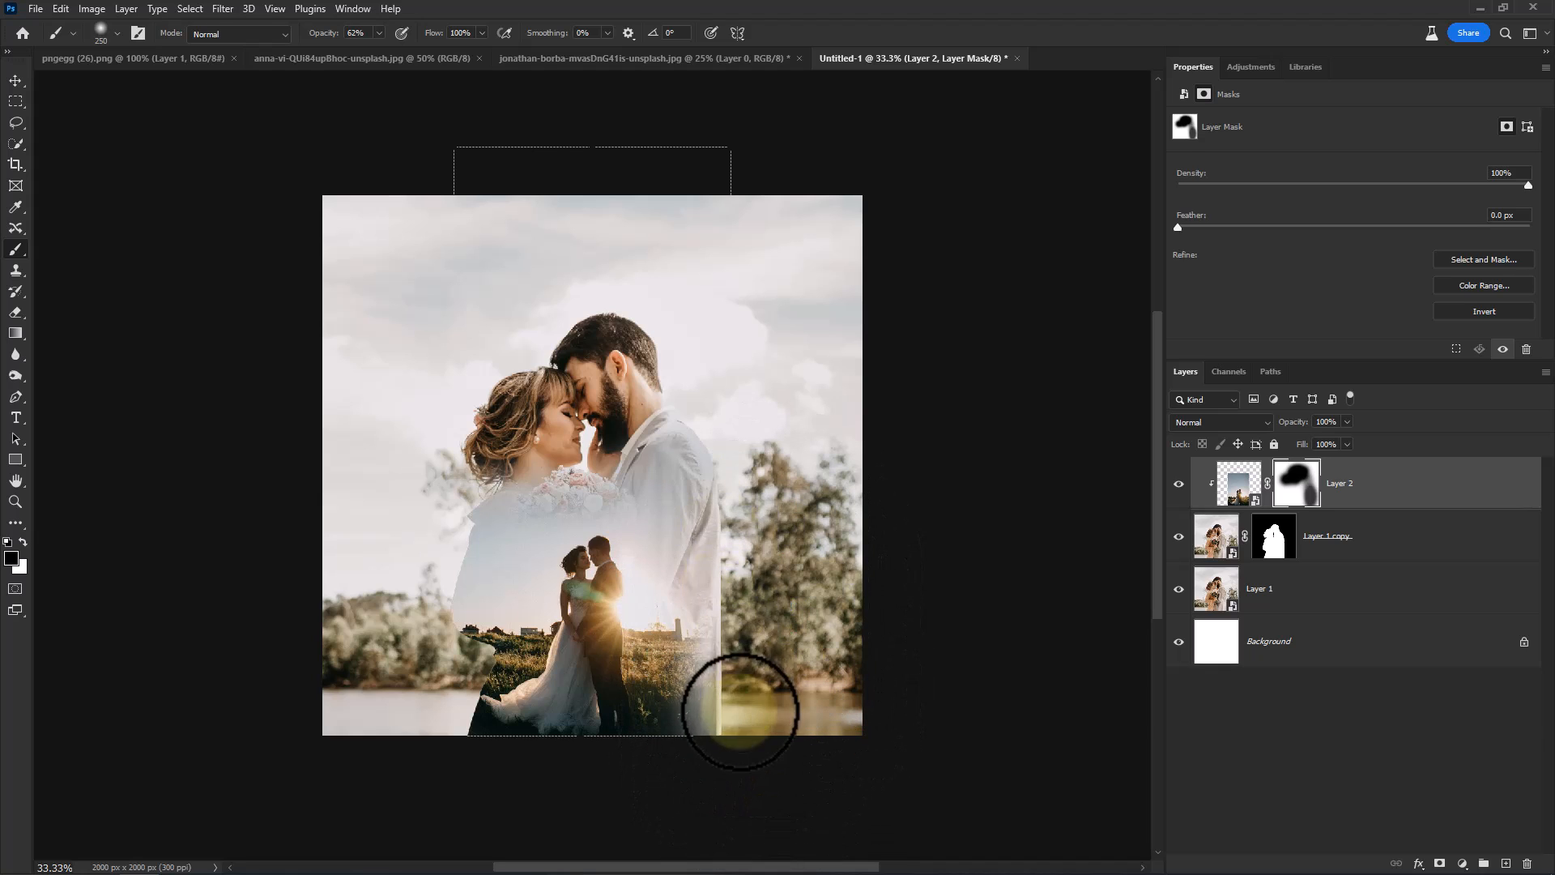
{"action": "left_click_drag", "start_coordinate": [721, 694], "coordinate": [761, 698]}
{"action": "mouse_move", "coordinate": [430, 491]}
{"action": "left_mouse_down"}
{"action": "mouse_move", "coordinate": [398, 588]}
{"action": "mouse_move", "coordinate": [356, 579]}
{"action": "mouse_move", "coordinate": [419, 560]}
{"action": "mouse_move", "coordinate": [434, 616]}
{"action": "mouse_move", "coordinate": [426, 584]}
{"action": "mouse_move", "coordinate": [413, 589]}
{"action": "mouse_move", "coordinate": [431, 608]}
{"action": "mouse_move", "coordinate": [448, 560]}
{"action": "mouse_move", "coordinate": [446, 579]}
{"action": "mouse_move", "coordinate": [541, 503]}
{"action": "mouse_move", "coordinate": [649, 480]}
{"action": "mouse_move", "coordinate": [544, 487]}
{"action": "mouse_move", "coordinate": [476, 531]}
{"action": "left_mouse_up"}
{"action": "mouse_move", "coordinate": [408, 593]}
{"action": "left_mouse_down"}
{"action": "mouse_move", "coordinate": [475, 559]}
{"action": "mouse_move", "coordinate": [494, 590]}
{"action": "mouse_move", "coordinate": [503, 524]}
{"action": "mouse_move", "coordinate": [452, 679]}
{"action": "mouse_move", "coordinate": [497, 619]}
{"action": "mouse_move", "coordinate": [454, 658]}
{"action": "mouse_move", "coordinate": [449, 754]}
{"action": "mouse_move", "coordinate": [667, 779]}
{"action": "mouse_move", "coordinate": [706, 762]}
{"action": "left_mouse_up"}
Undo the last mask stroke and paint white on Layer 2's mask at 33% opacity over the small couple, the sunlit grass and the groom's jacket.
{"action": "key", "text": "x"}
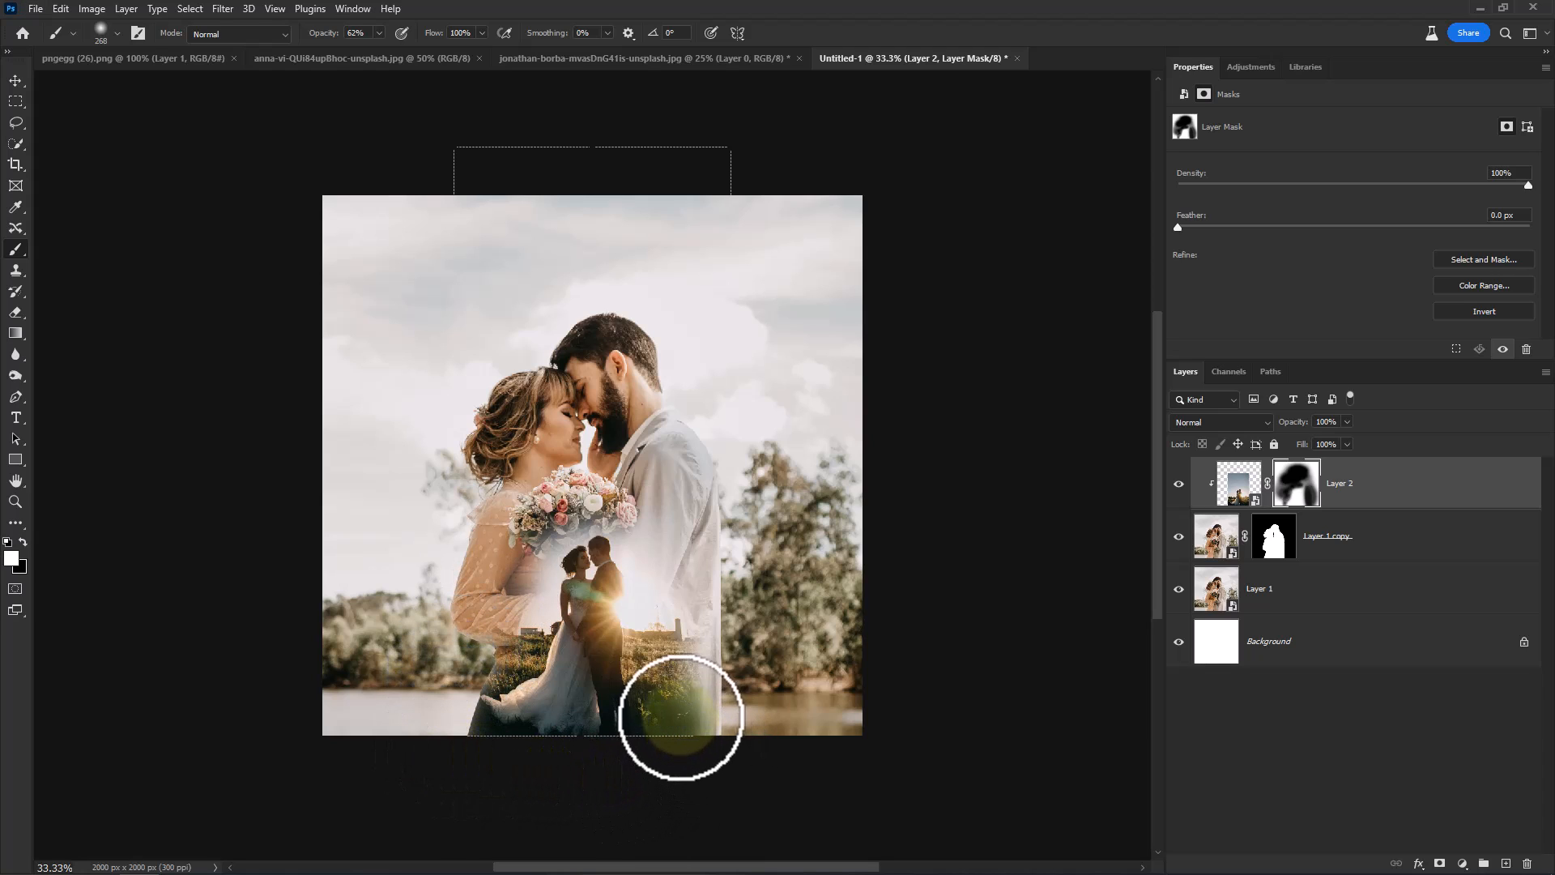
{"action": "key", "text": "ctrl+z"}
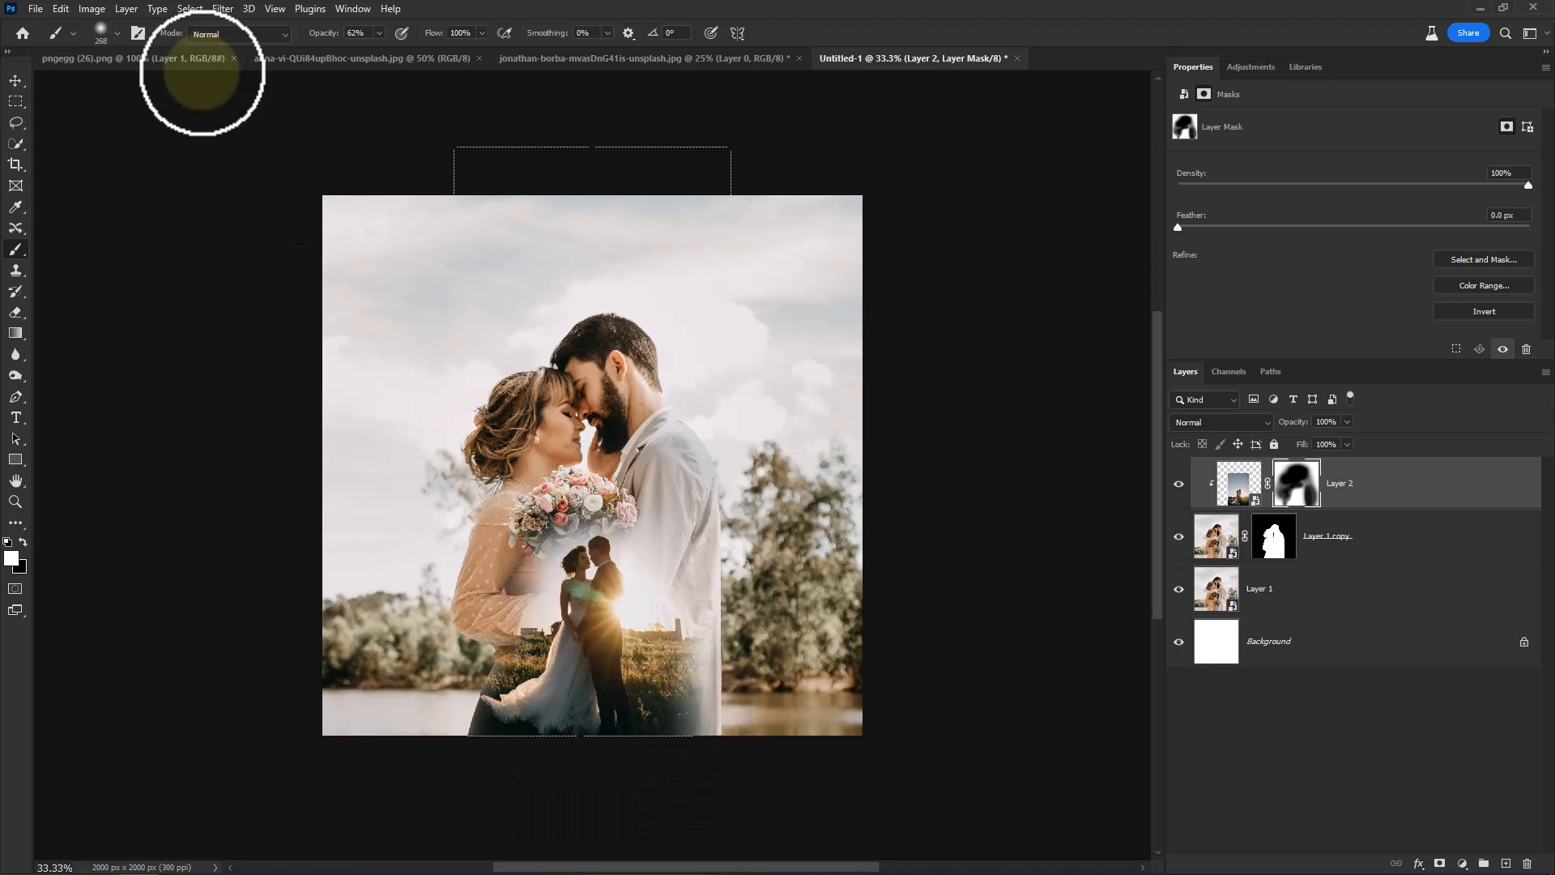
{"action": "left_click", "coordinate": [22, 541]}
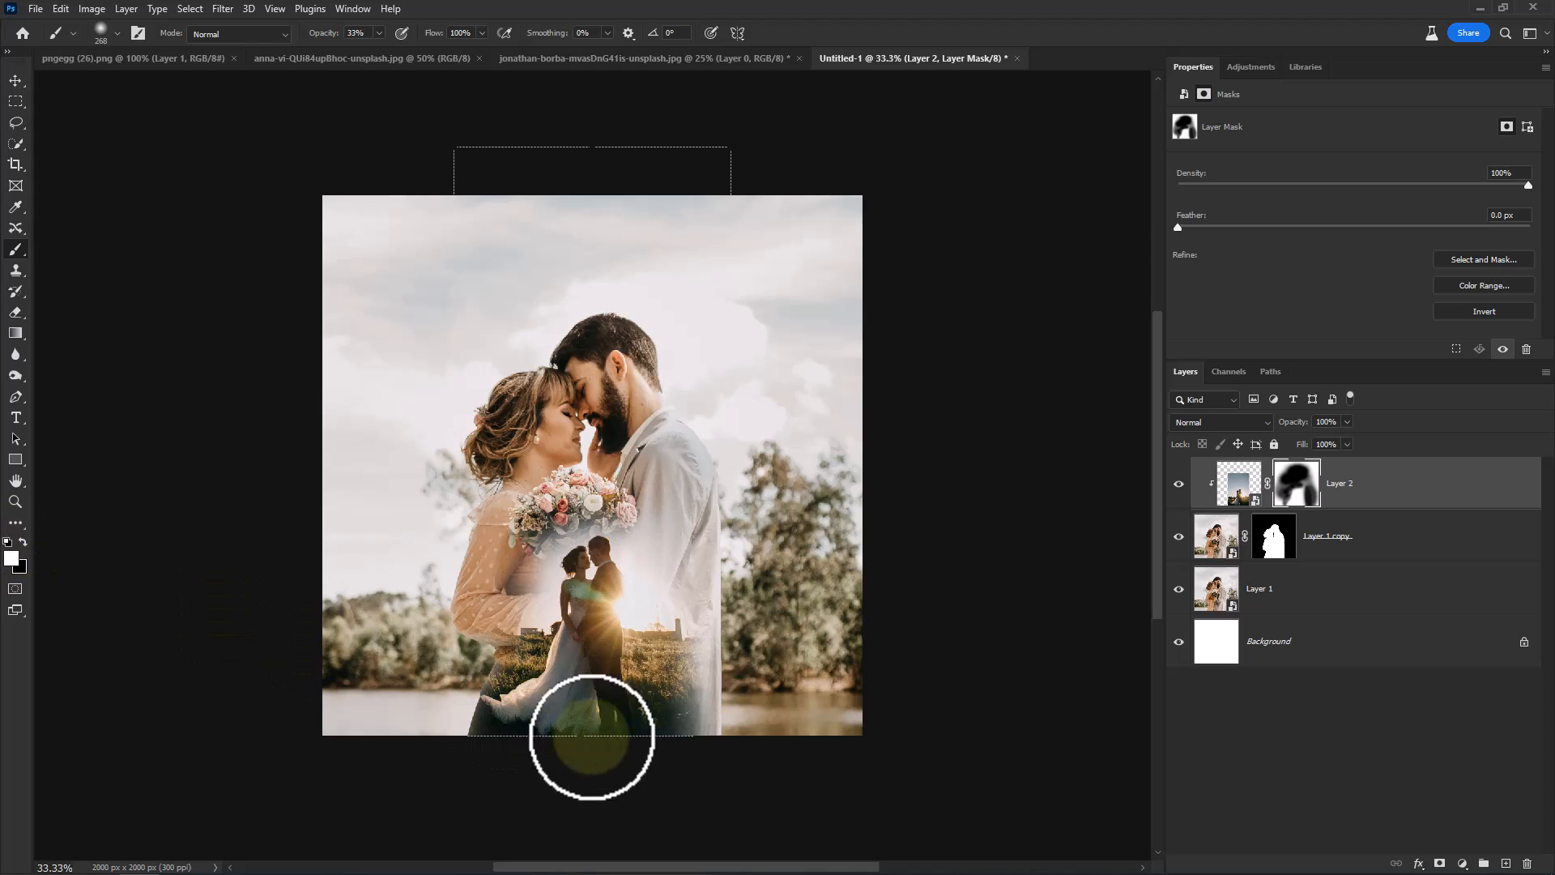
{"action": "mouse_move", "coordinate": [590, 736]}
{"action": "left_mouse_down"}
{"action": "mouse_move", "coordinate": [680, 720]}
{"action": "mouse_move", "coordinate": [674, 612]}
{"action": "left_mouse_up"}
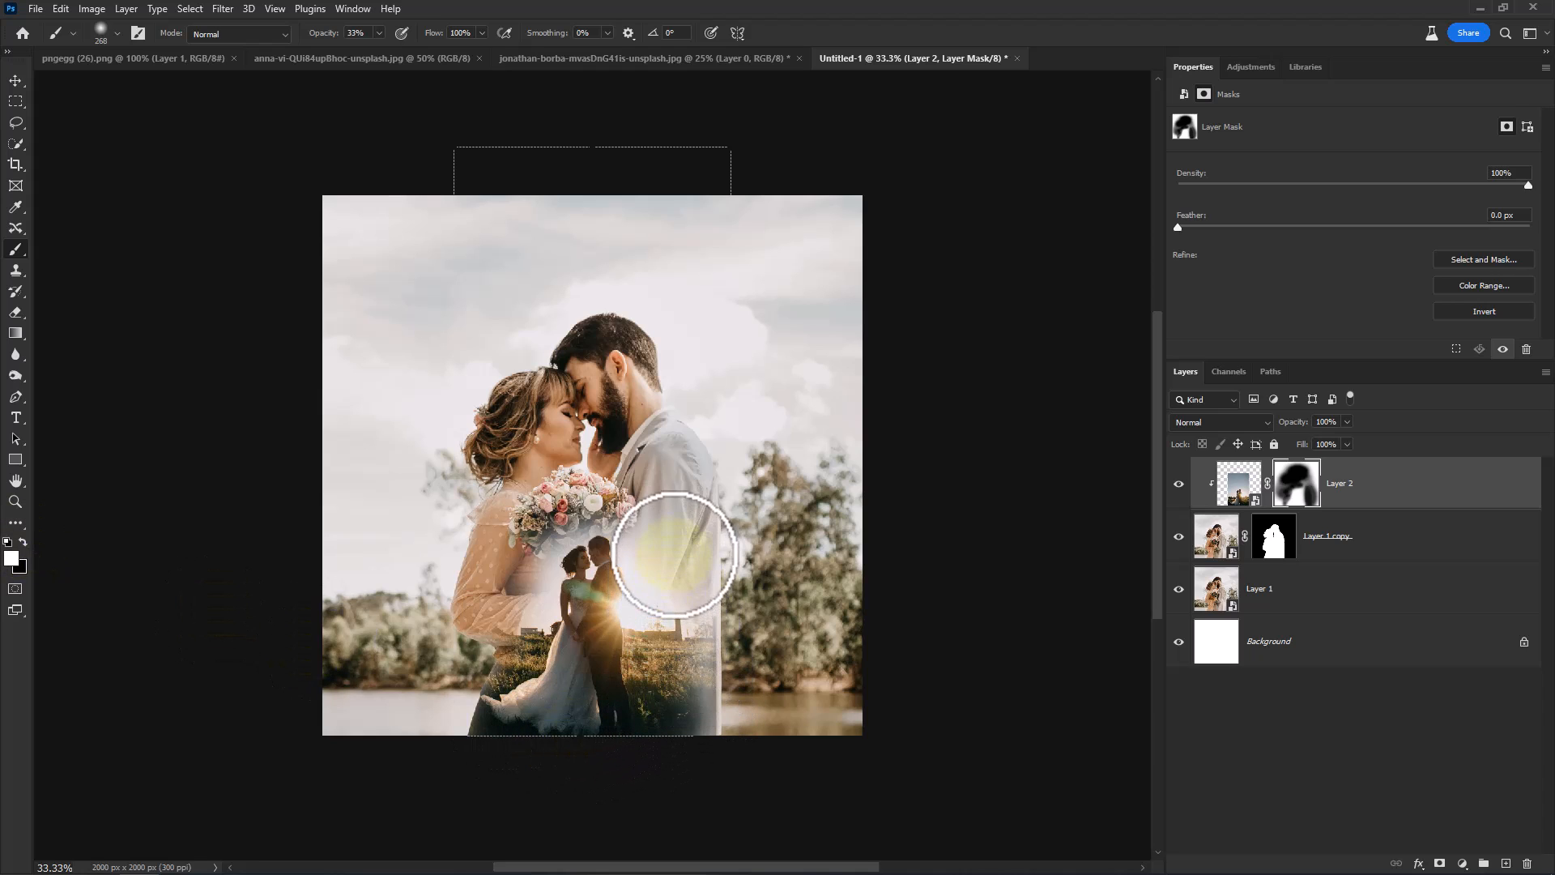
{"action": "mouse_move", "coordinate": [680, 506]}
{"action": "left_mouse_down"}
{"action": "mouse_move", "coordinate": [671, 603]}
{"action": "mouse_move", "coordinate": [698, 639]}
{"action": "left_mouse_up"}
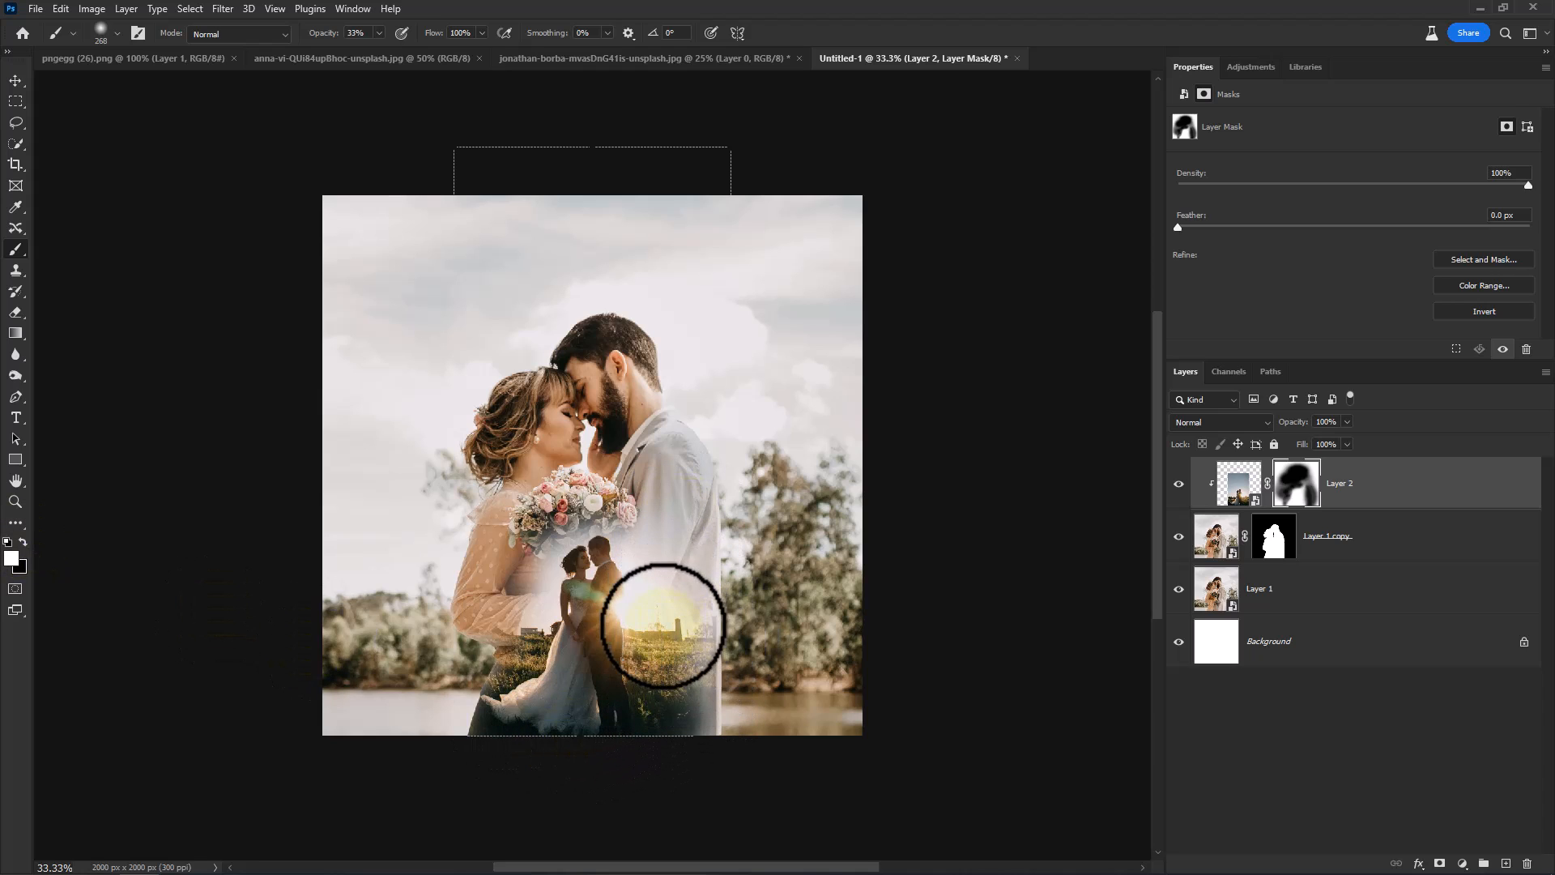
Paint black on Layer 2's mask with a smaller soft brush at 33% opacity to refine the blend around the bouquet and the bride's arm.
{"action": "scroll", "coordinate": [556, 559], "scroll_direction": "up", "scroll_amount": 5}
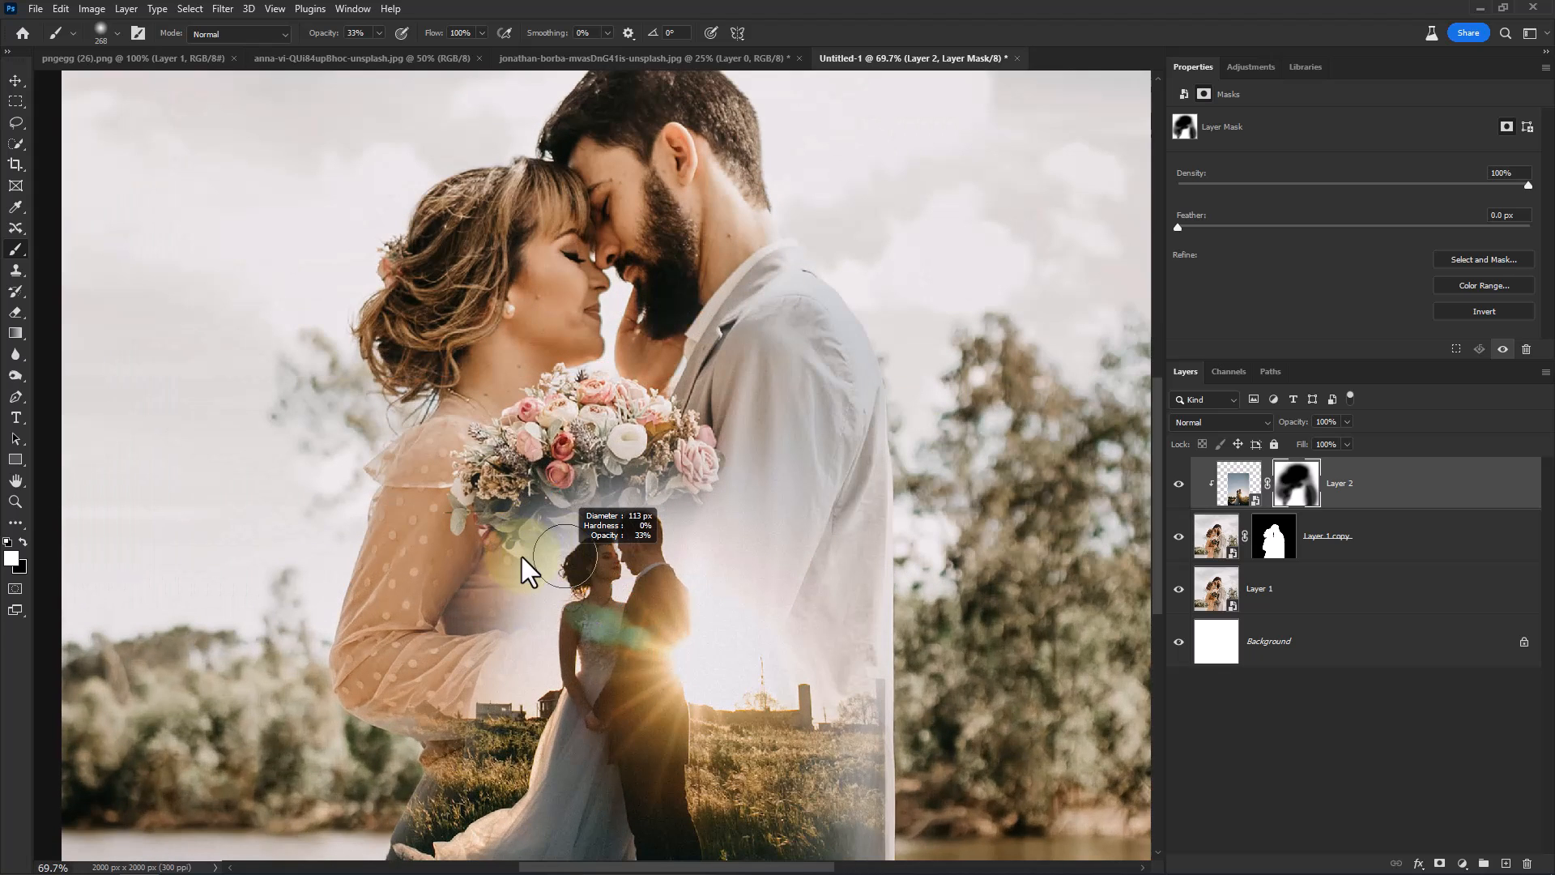
{"action": "left_click", "coordinate": [22, 542]}
{"action": "mouse_move", "coordinate": [608, 451]}
{"action": "left_mouse_down"}
{"action": "mouse_move", "coordinate": [607, 492]}
{"action": "mouse_move", "coordinate": [524, 531]}
{"action": "mouse_move", "coordinate": [513, 560]}
{"action": "mouse_move", "coordinate": [535, 579]}
{"action": "mouse_move", "coordinate": [517, 647]}
{"action": "mouse_move", "coordinate": [452, 686]}
{"action": "mouse_move", "coordinate": [420, 672]}
{"action": "left_mouse_up"}
{"action": "mouse_move", "coordinate": [653, 474]}
{"action": "left_mouse_down"}
{"action": "mouse_move", "coordinate": [710, 520]}
{"action": "mouse_move", "coordinate": [790, 497]}
{"action": "mouse_move", "coordinate": [817, 469]}
{"action": "mouse_move", "coordinate": [845, 543]}
{"action": "mouse_move", "coordinate": [720, 566]}
{"action": "mouse_move", "coordinate": [657, 470]}
{"action": "mouse_move", "coordinate": [539, 495]}
{"action": "mouse_move", "coordinate": [635, 407]}
{"action": "mouse_move", "coordinate": [499, 465]}
{"action": "mouse_move", "coordinate": [517, 531]}
{"action": "left_mouse_up"}
{"action": "key", "text": "]"}
{"action": "scroll", "coordinate": [510, 553], "scroll_direction": "down", "scroll_amount": 3}
{"action": "scroll", "coordinate": [510, 553], "scroll_direction": "down", "scroll_amount": 2}
{"action": "scroll", "coordinate": [555, 556], "scroll_direction": "up", "scroll_amount": 2}
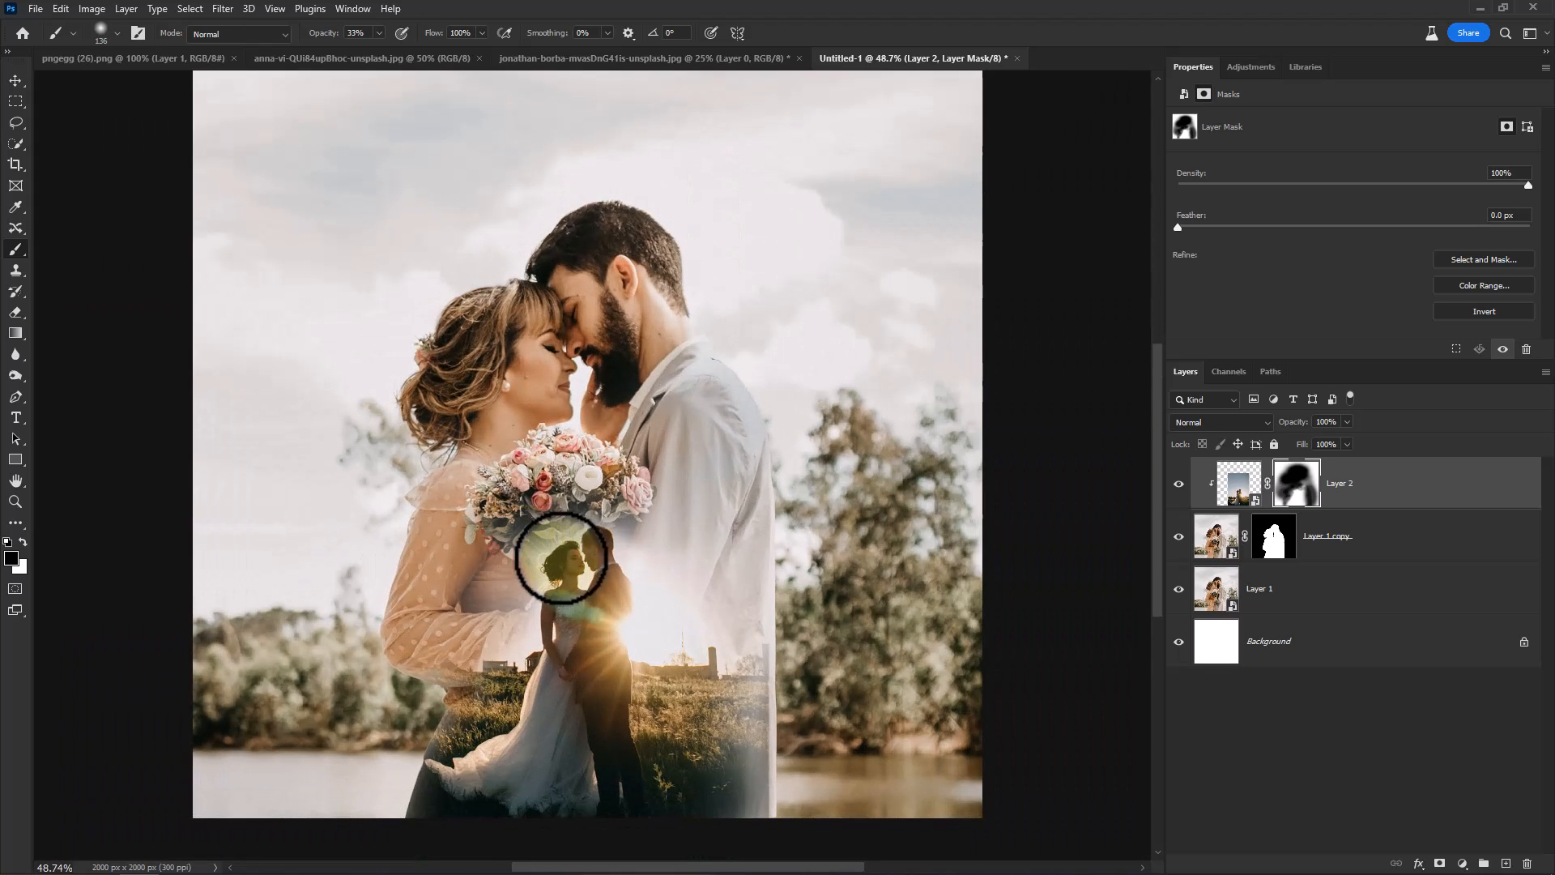
{"action": "scroll", "coordinate": [573, 559], "scroll_direction": "down", "scroll_amount": 2}
{"action": "scroll", "coordinate": [579, 567], "scroll_direction": "up", "scroll_amount": 1}
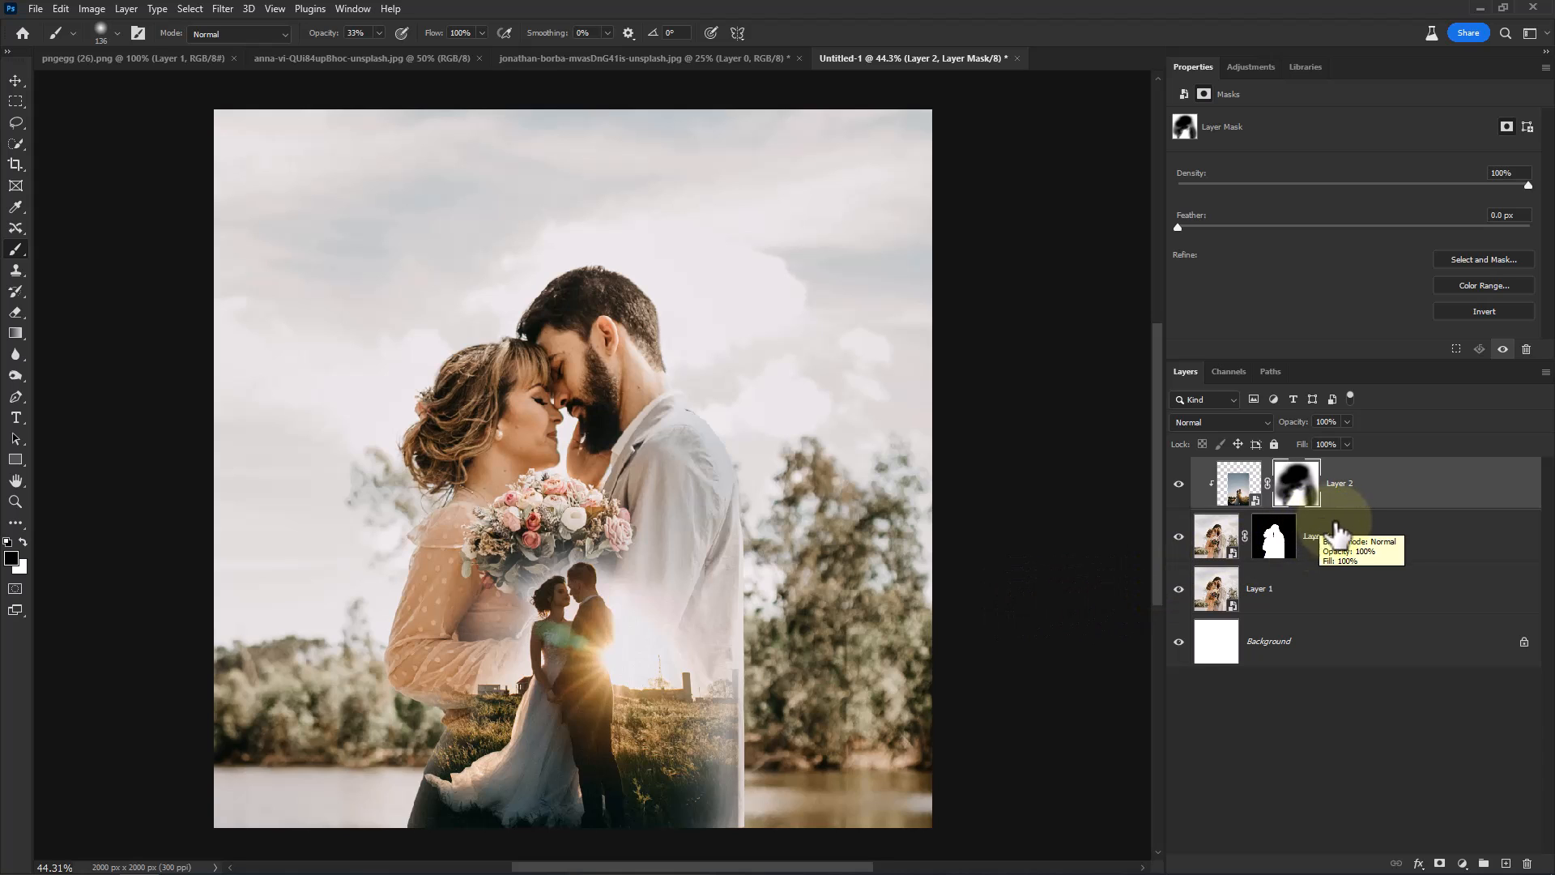
Stamp all visible layers into a new top layer and convert it to a smart object.
{"action": "key", "text": "ctrl+shift+alt+e"}
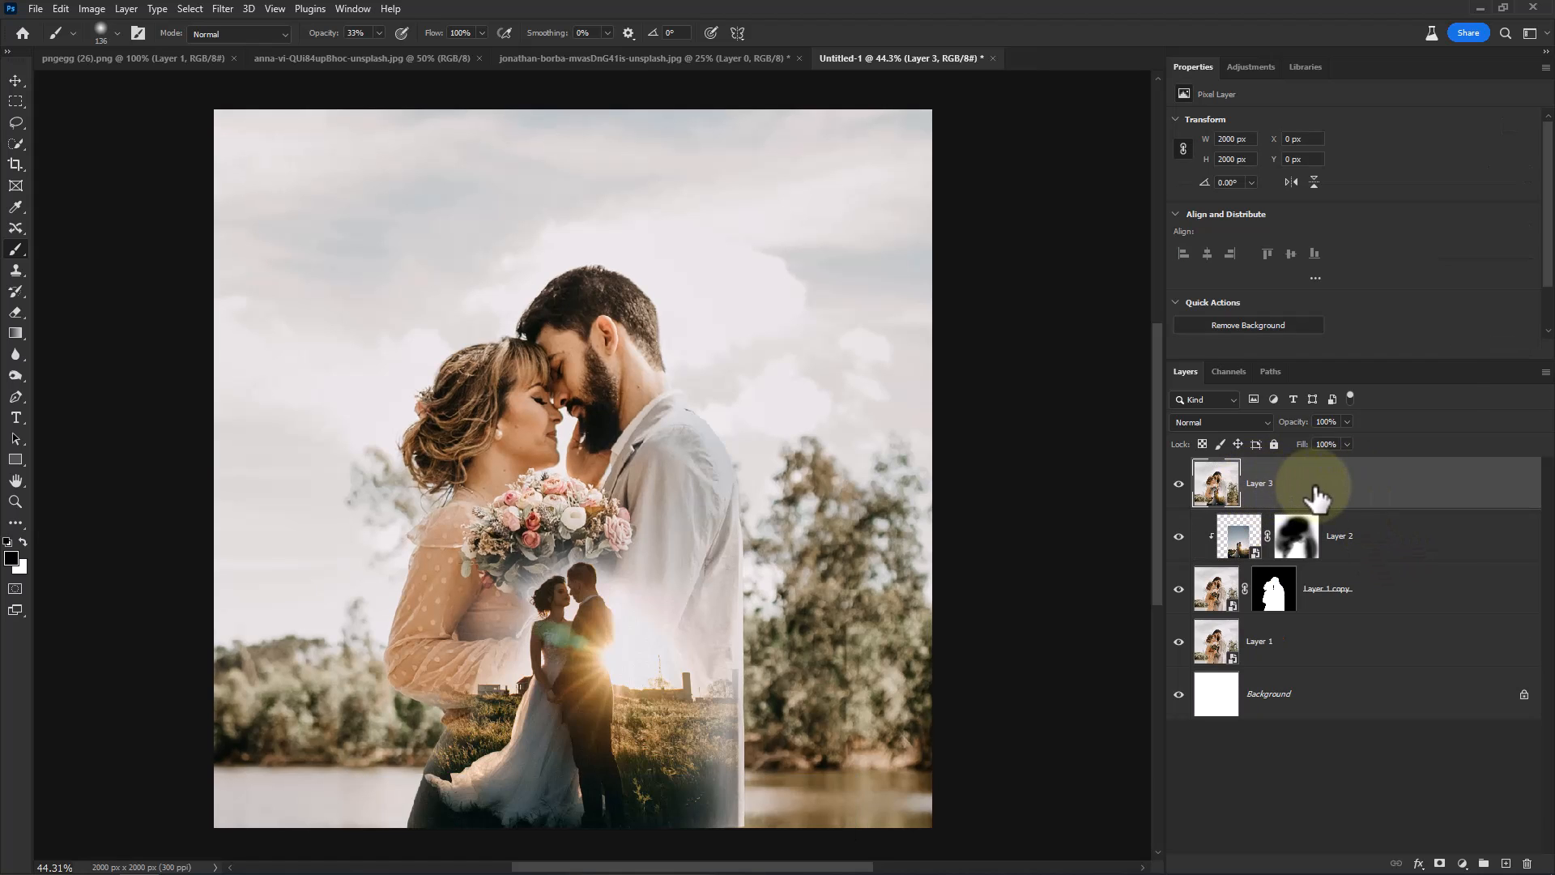
{"action": "right_click", "coordinate": [1315, 497]}
{"action": "left_click", "coordinate": [1386, 450]}
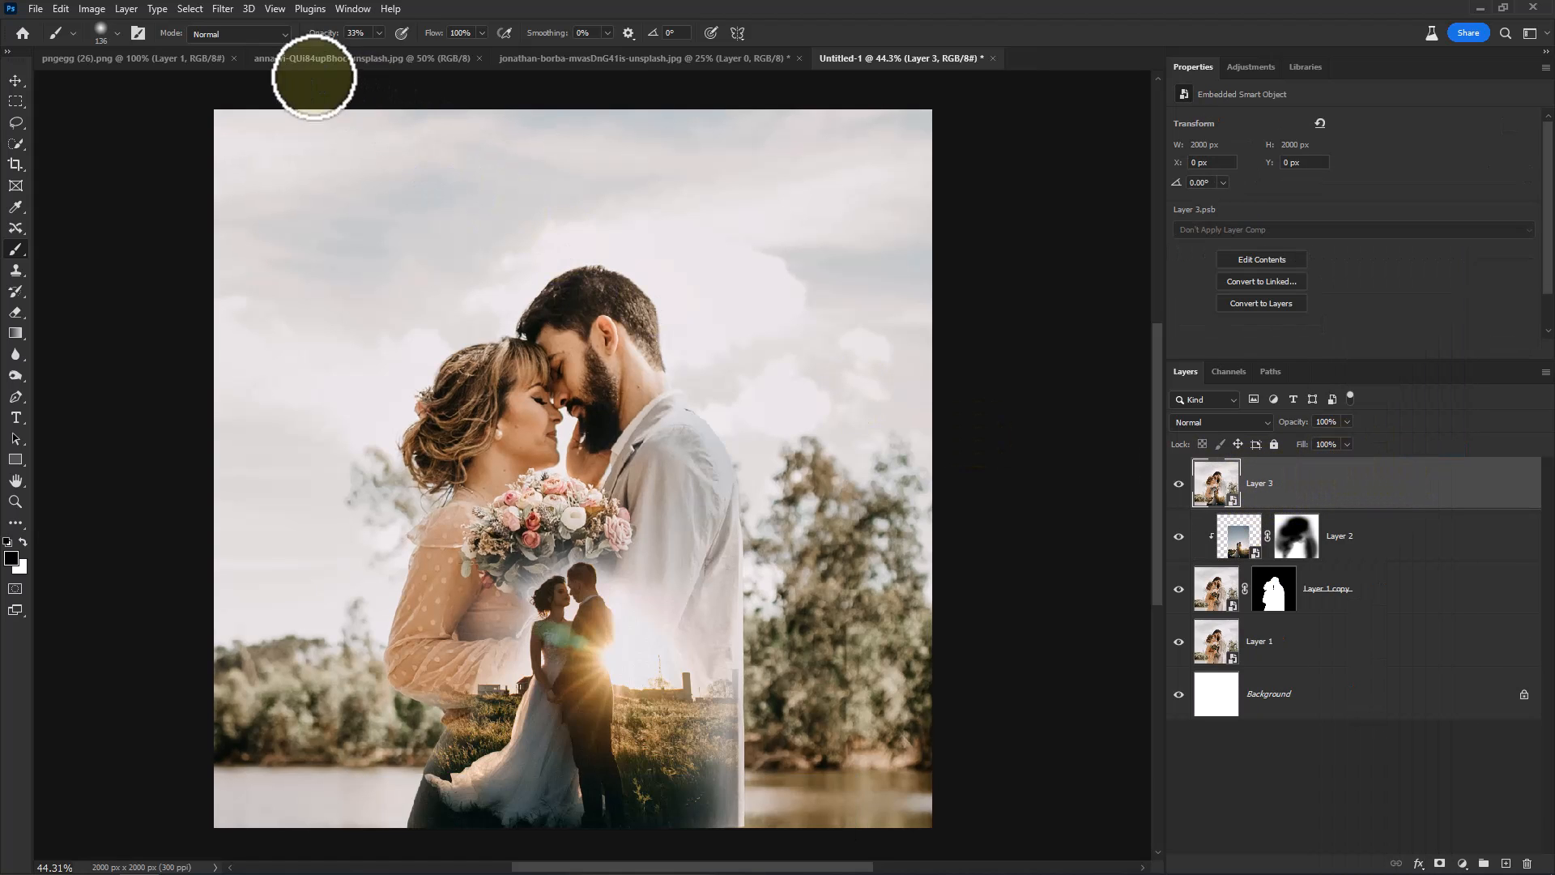
Open the Camera Raw Filter on Layer 3 and set Temperature to +20 and Tint to +10.
{"action": "left_click", "coordinate": [224, 9]}
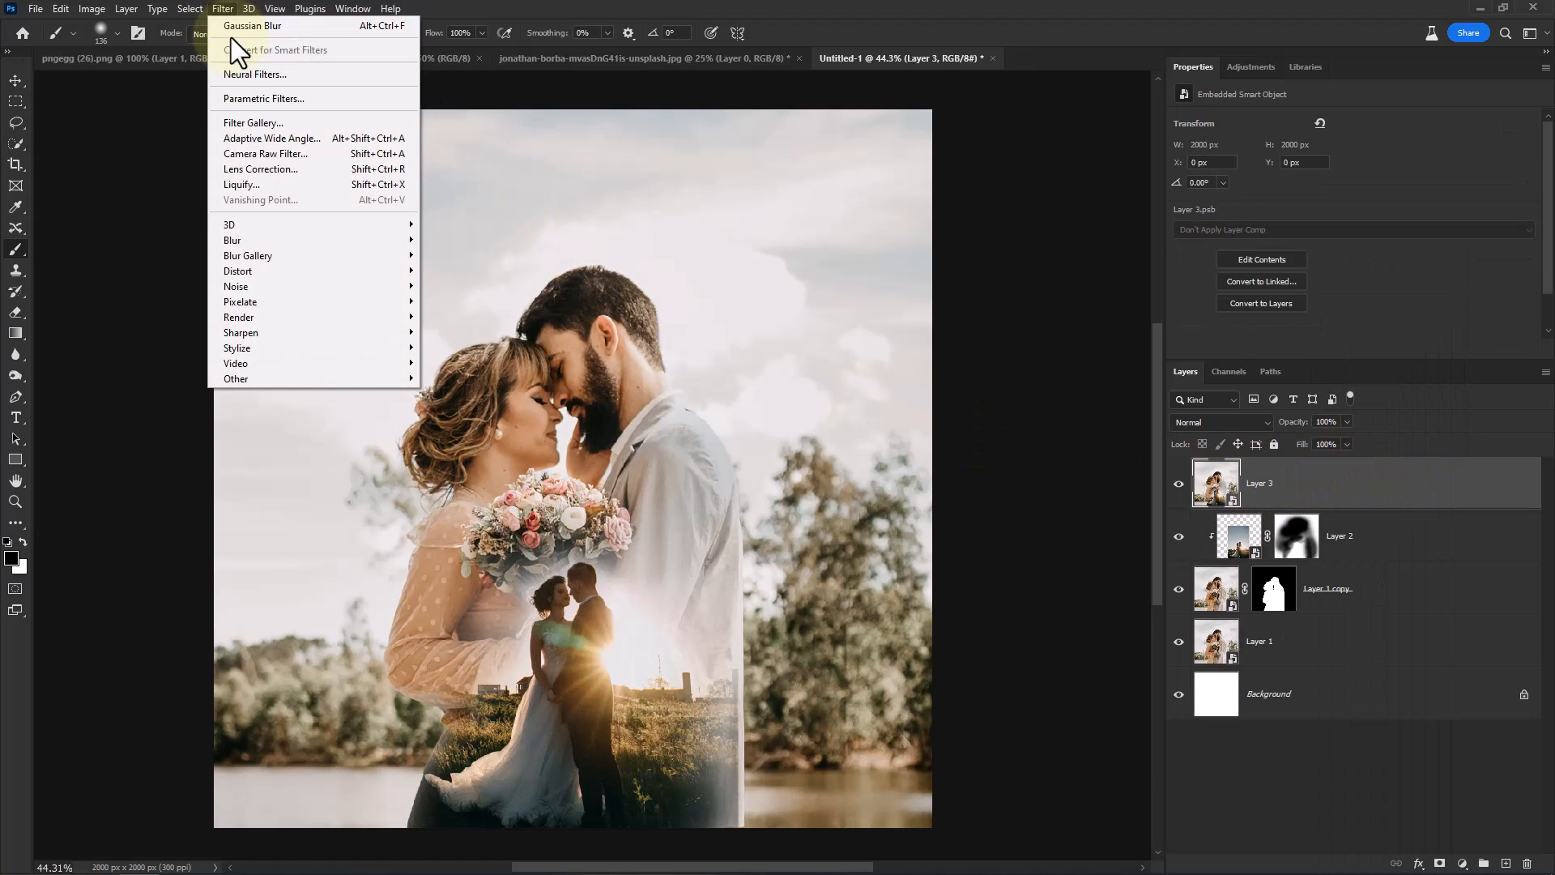
{"action": "left_click", "coordinate": [251, 153]}
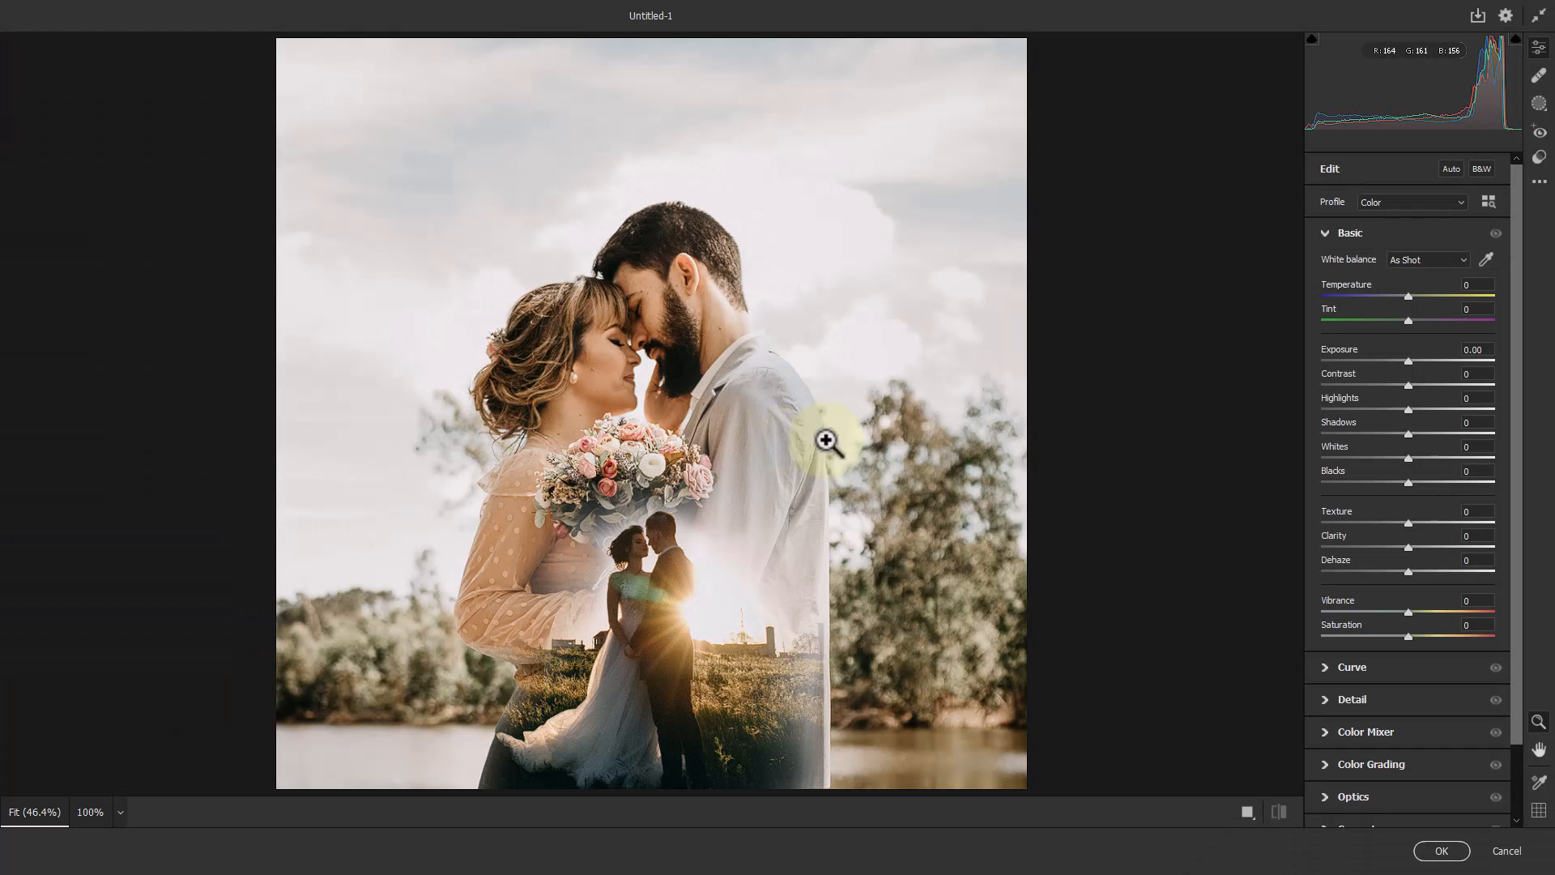
{"action": "mouse_move", "coordinate": [1407, 298]}
{"action": "left_mouse_down"}
{"action": "mouse_move", "coordinate": [1426, 298]}
{"action": "mouse_move", "coordinate": [1396, 319]}
{"action": "left_mouse_up"}
{"action": "left_click_drag", "start_coordinate": [1416, 322], "coordinate": [1417, 326]}
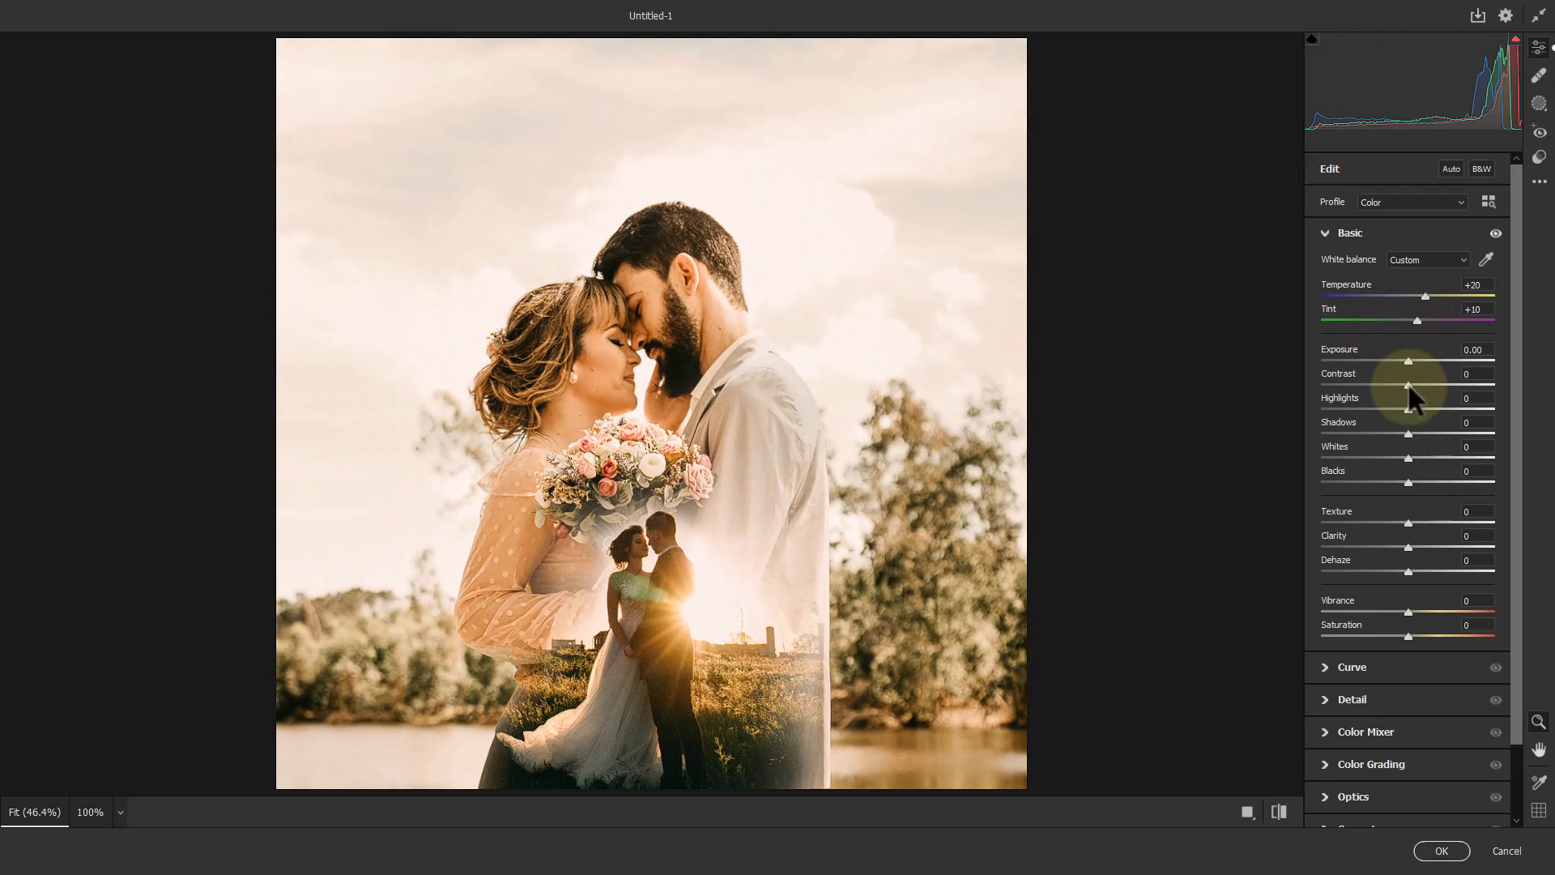
Set Contrast to +18, Highlights to -5, Texture to +8, Clarity to +15, Dehaze to +7, Vibrance to +9 and Saturation to -11.
{"action": "left_click_drag", "start_coordinate": [1437, 390], "coordinate": [1461, 399]}
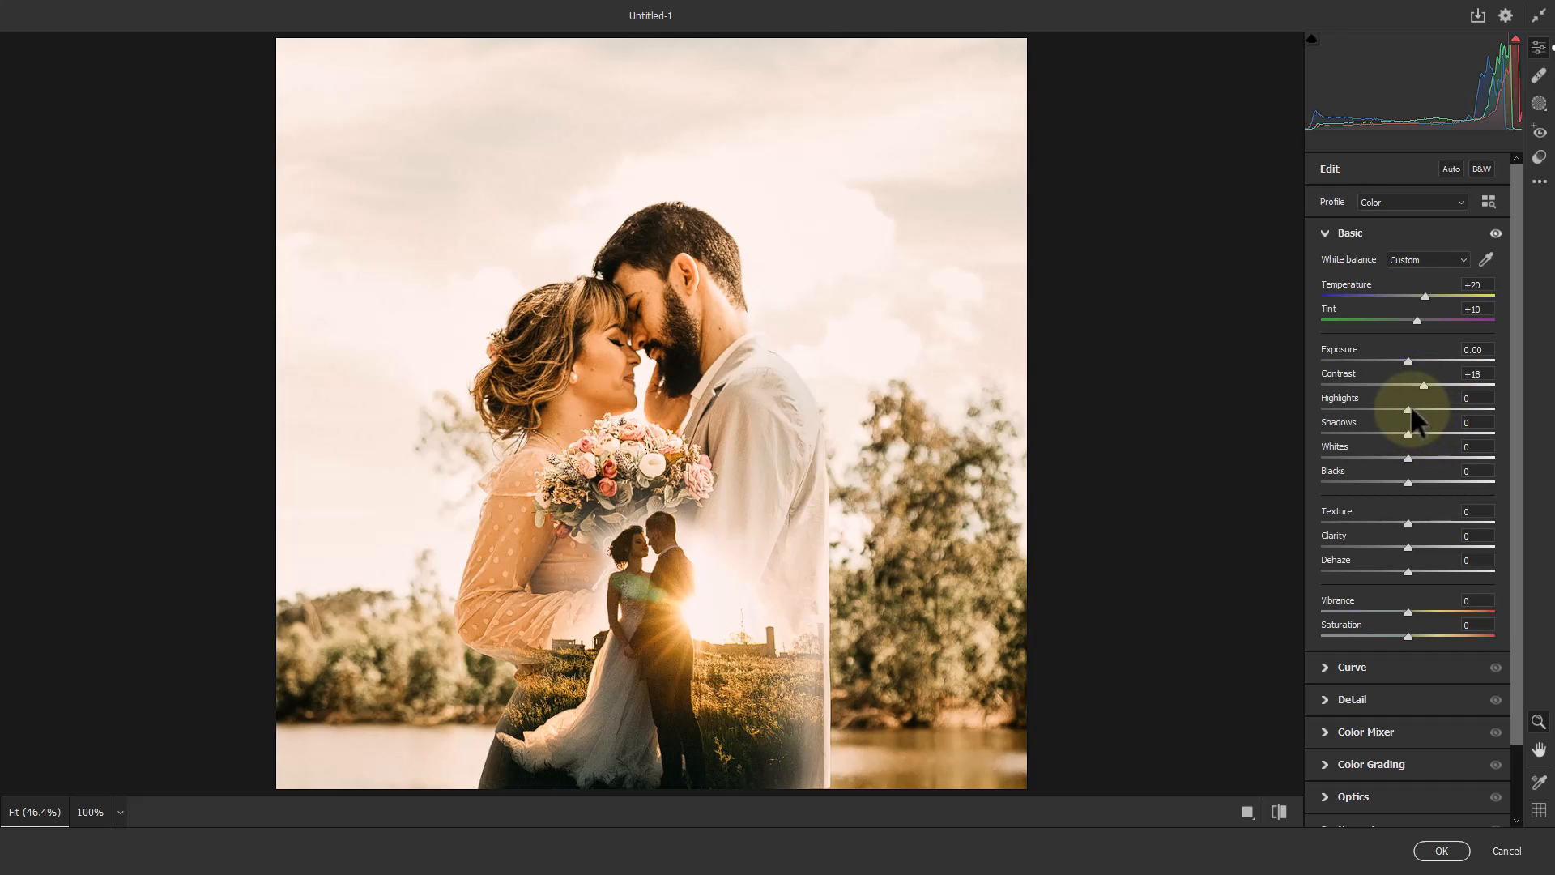
{"action": "left_click_drag", "start_coordinate": [1411, 409], "coordinate": [1401, 405]}
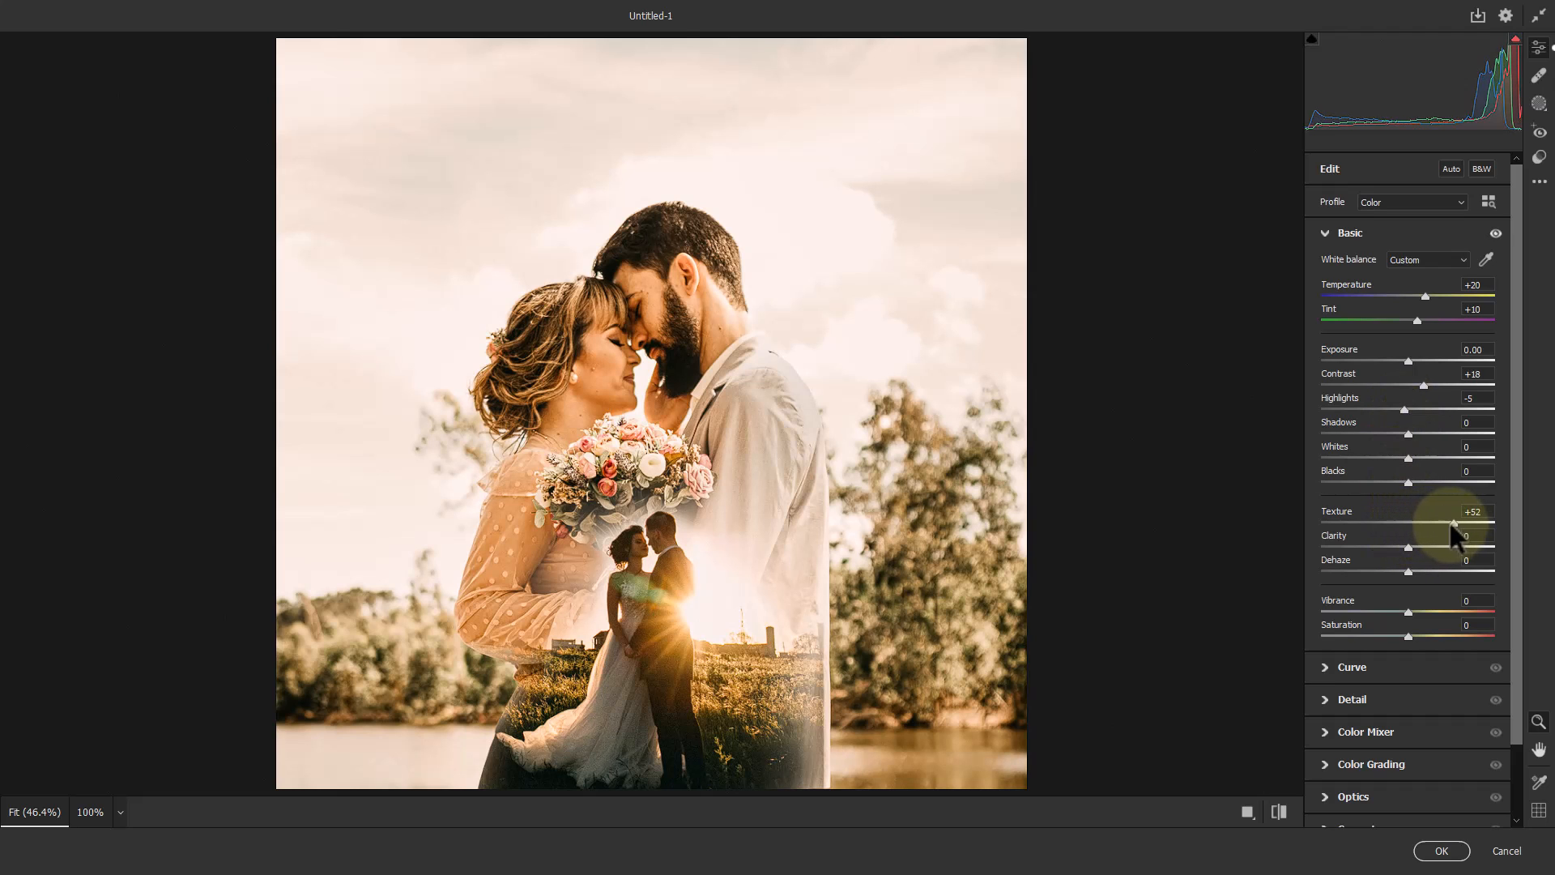
{"action": "left_click_drag", "start_coordinate": [1393, 522], "coordinate": [1413, 571]}
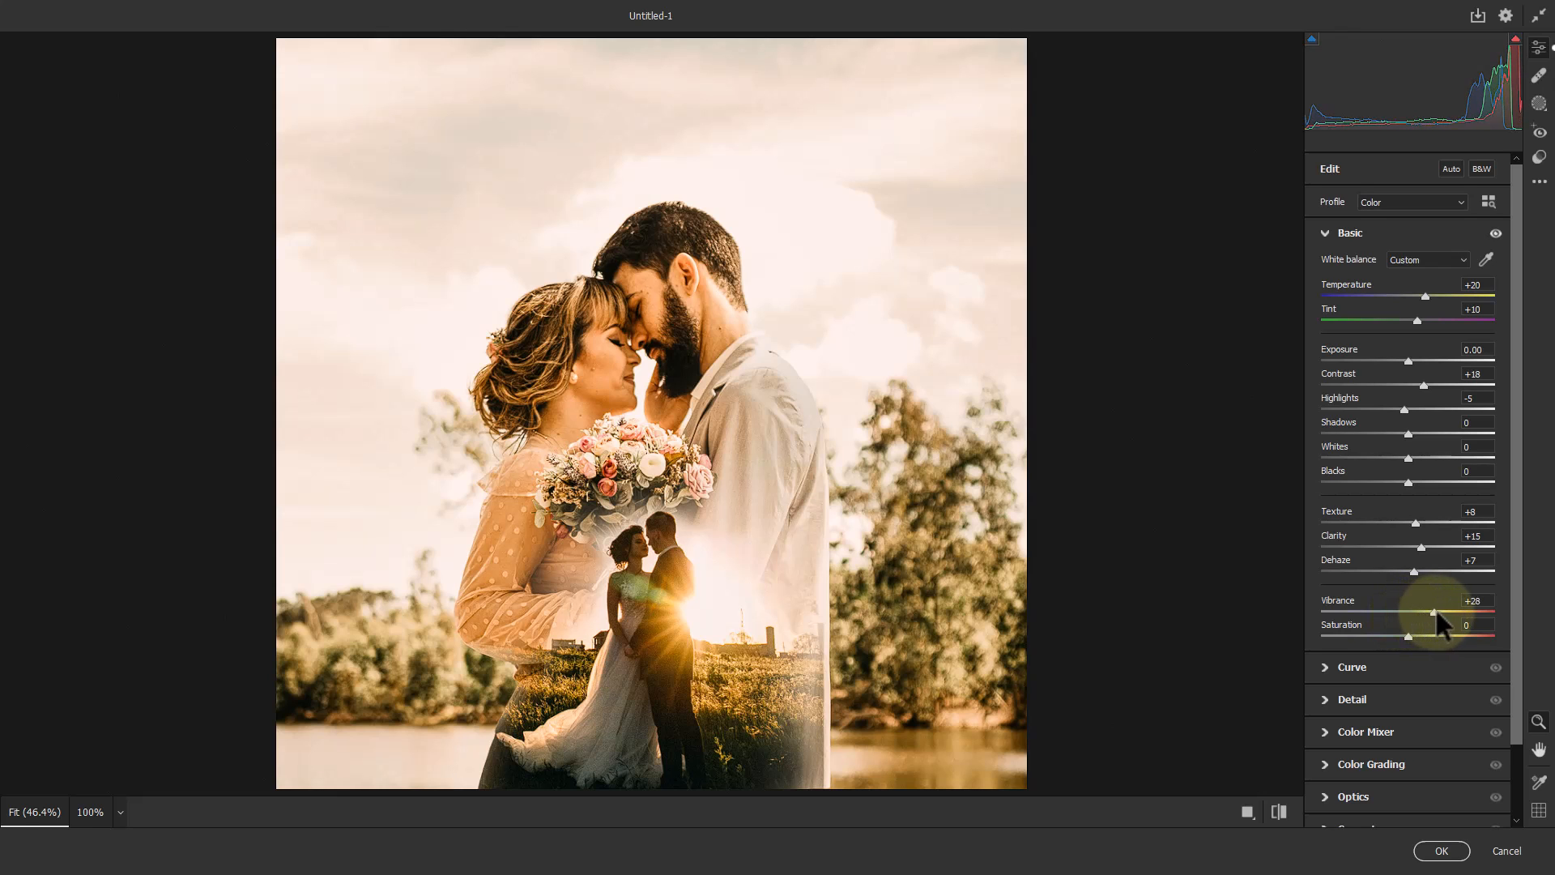
{"action": "left_click_drag", "start_coordinate": [1425, 612], "coordinate": [1391, 636]}
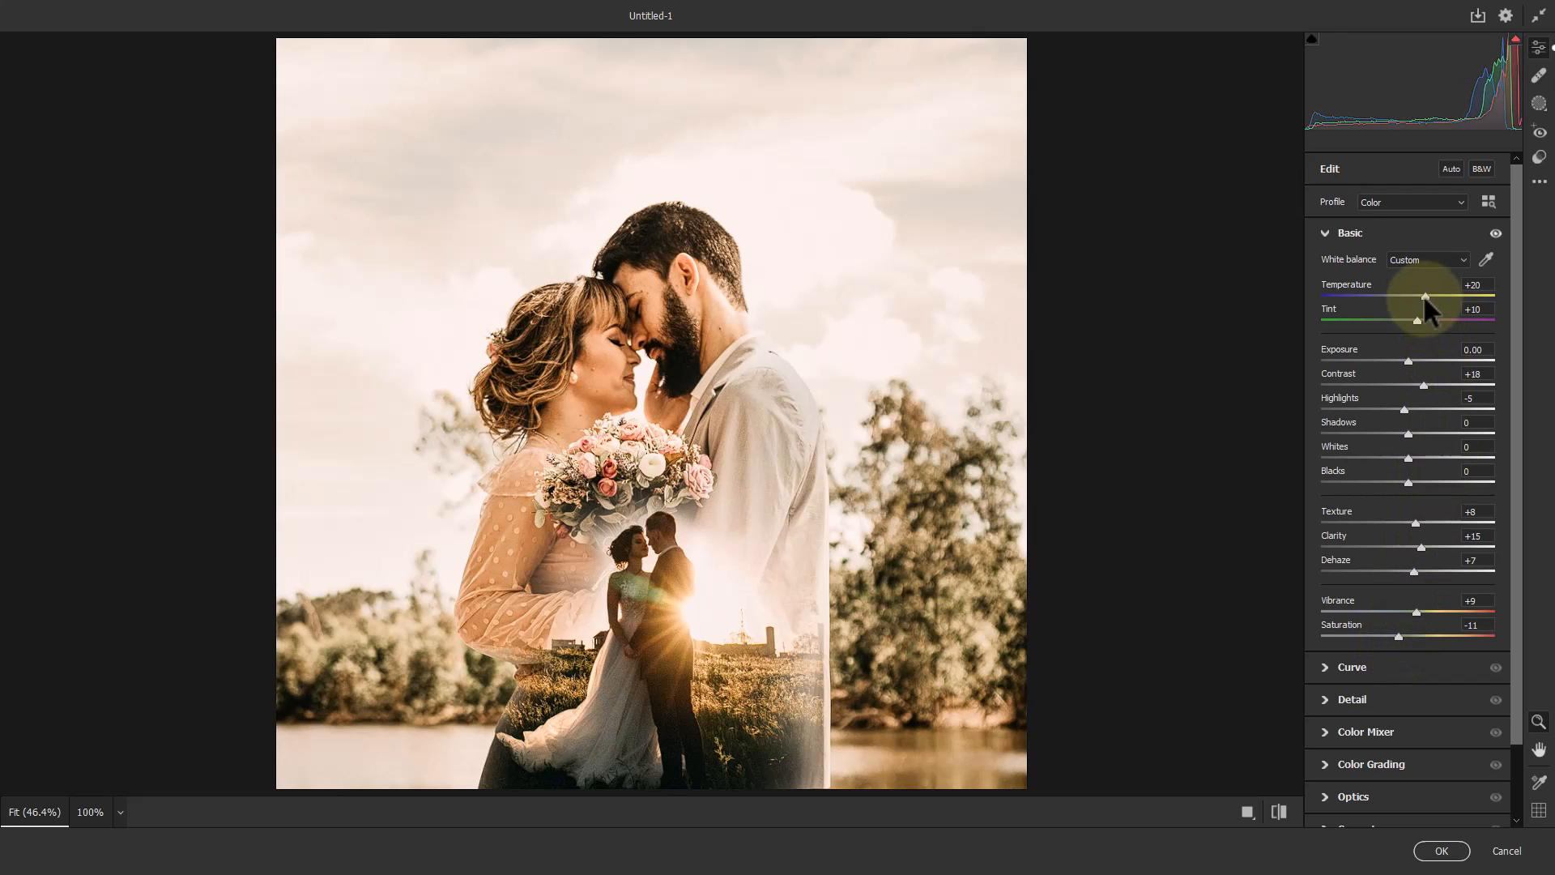
Set Exposure to -0.65, Vibrance to +29 and Contrast to +9, and apply the Camera Raw Filter.
{"action": "left_click_drag", "start_coordinate": [1460, 295], "coordinate": [1396, 361]}
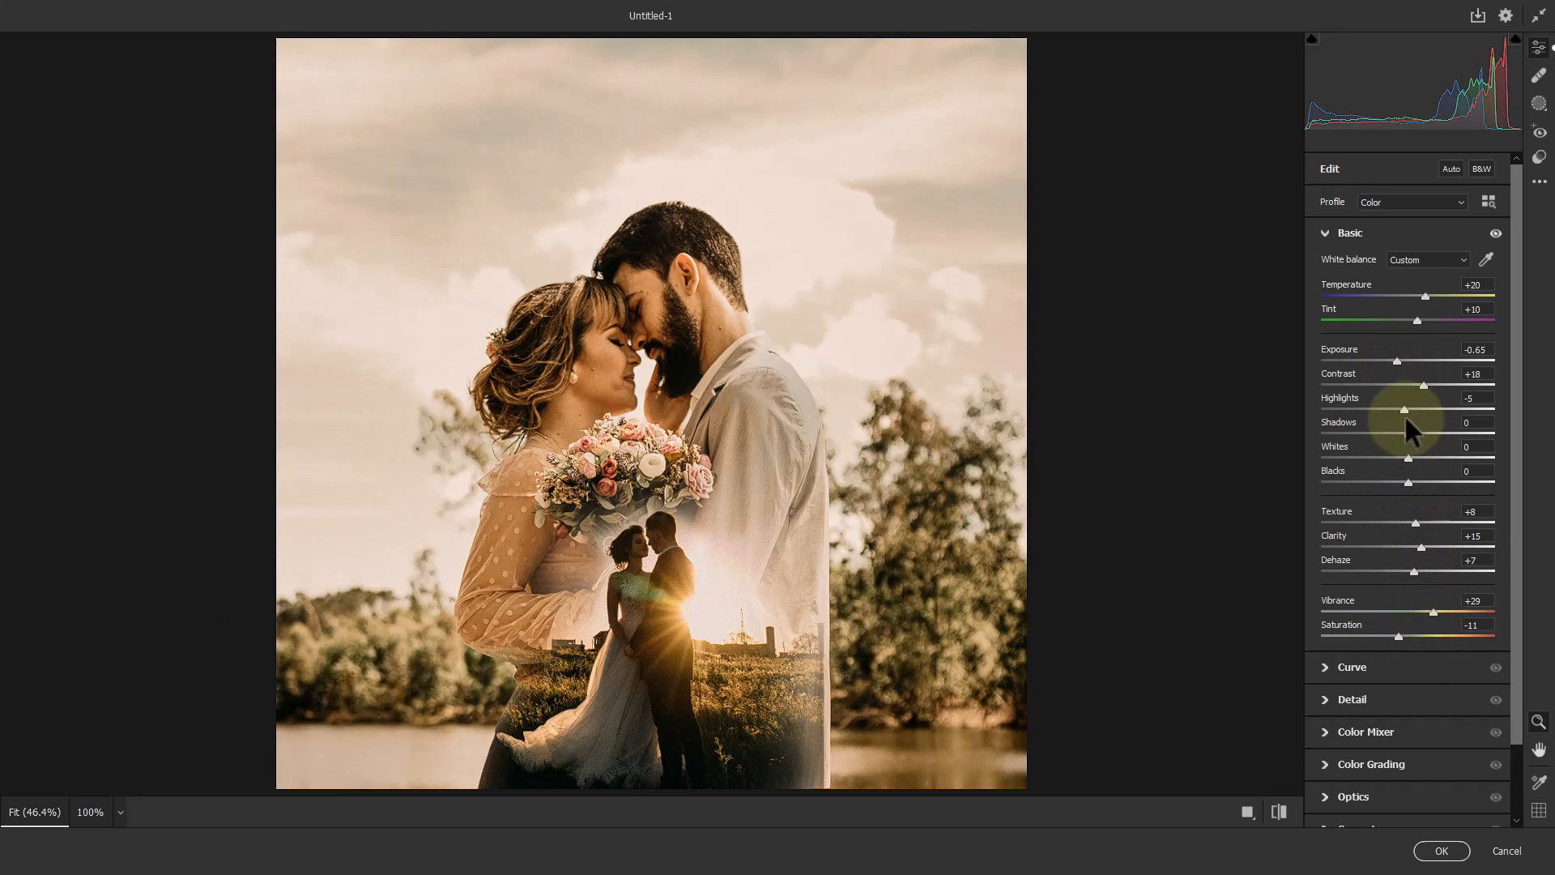
{"action": "mouse_move", "coordinate": [1423, 385]}
{"action": "left_mouse_down"}
{"action": "mouse_move", "coordinate": [1399, 386]}
{"action": "mouse_move", "coordinate": [1417, 399]}
{"action": "left_mouse_up"}
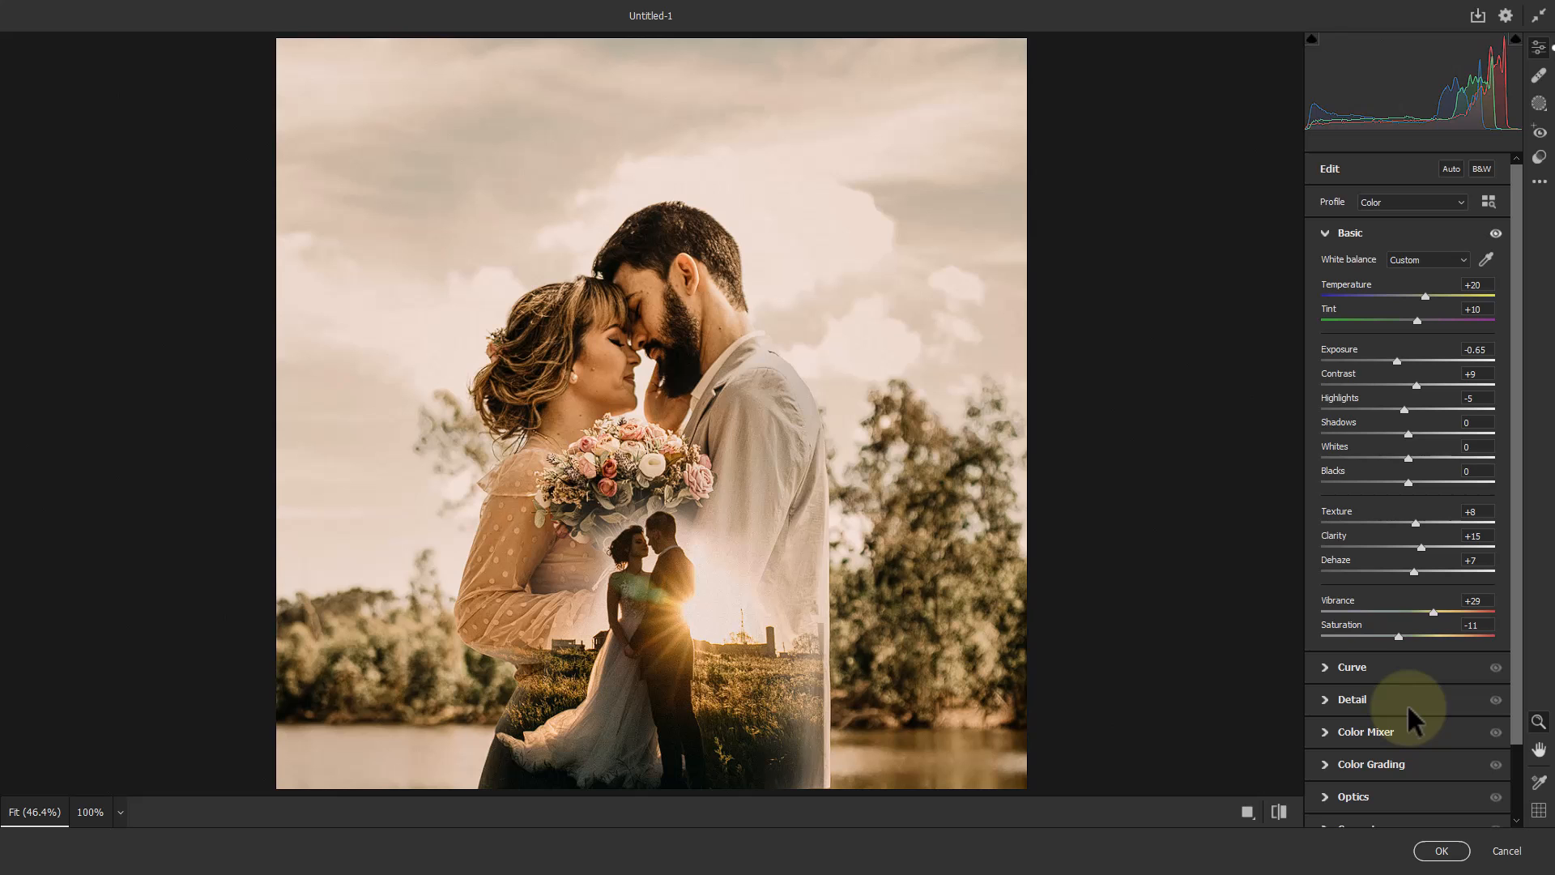
{"action": "left_click", "coordinate": [1442, 850]}
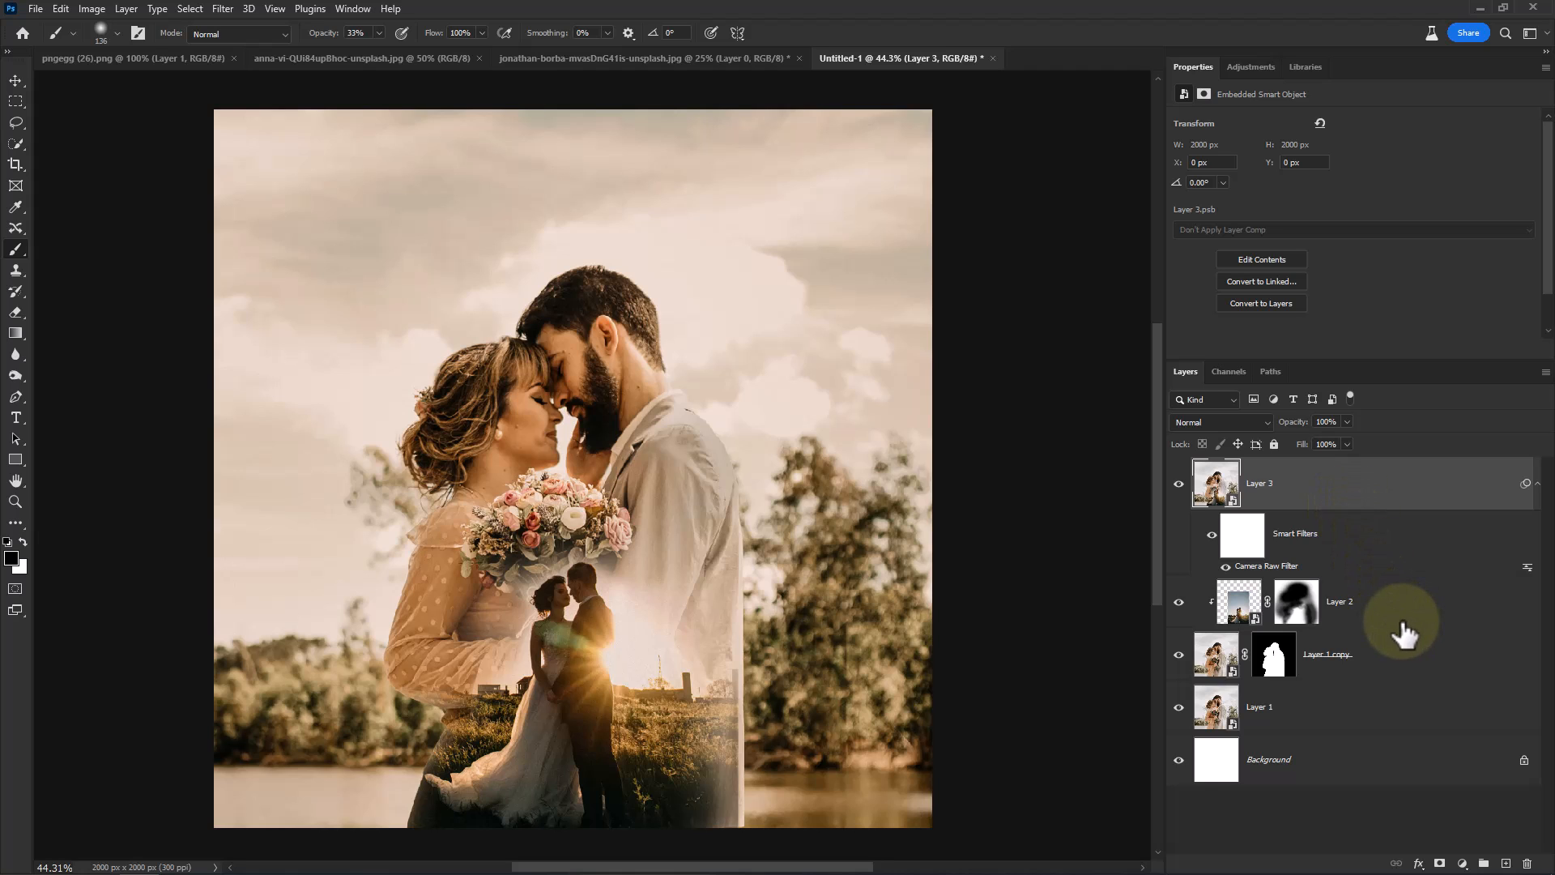
Add a Vibrance adjustment clipped to Layer 3 with Vibrance +9 and Saturation +8, and compare the image with it hidden and shown.
{"action": "left_click", "coordinate": [1462, 863]}
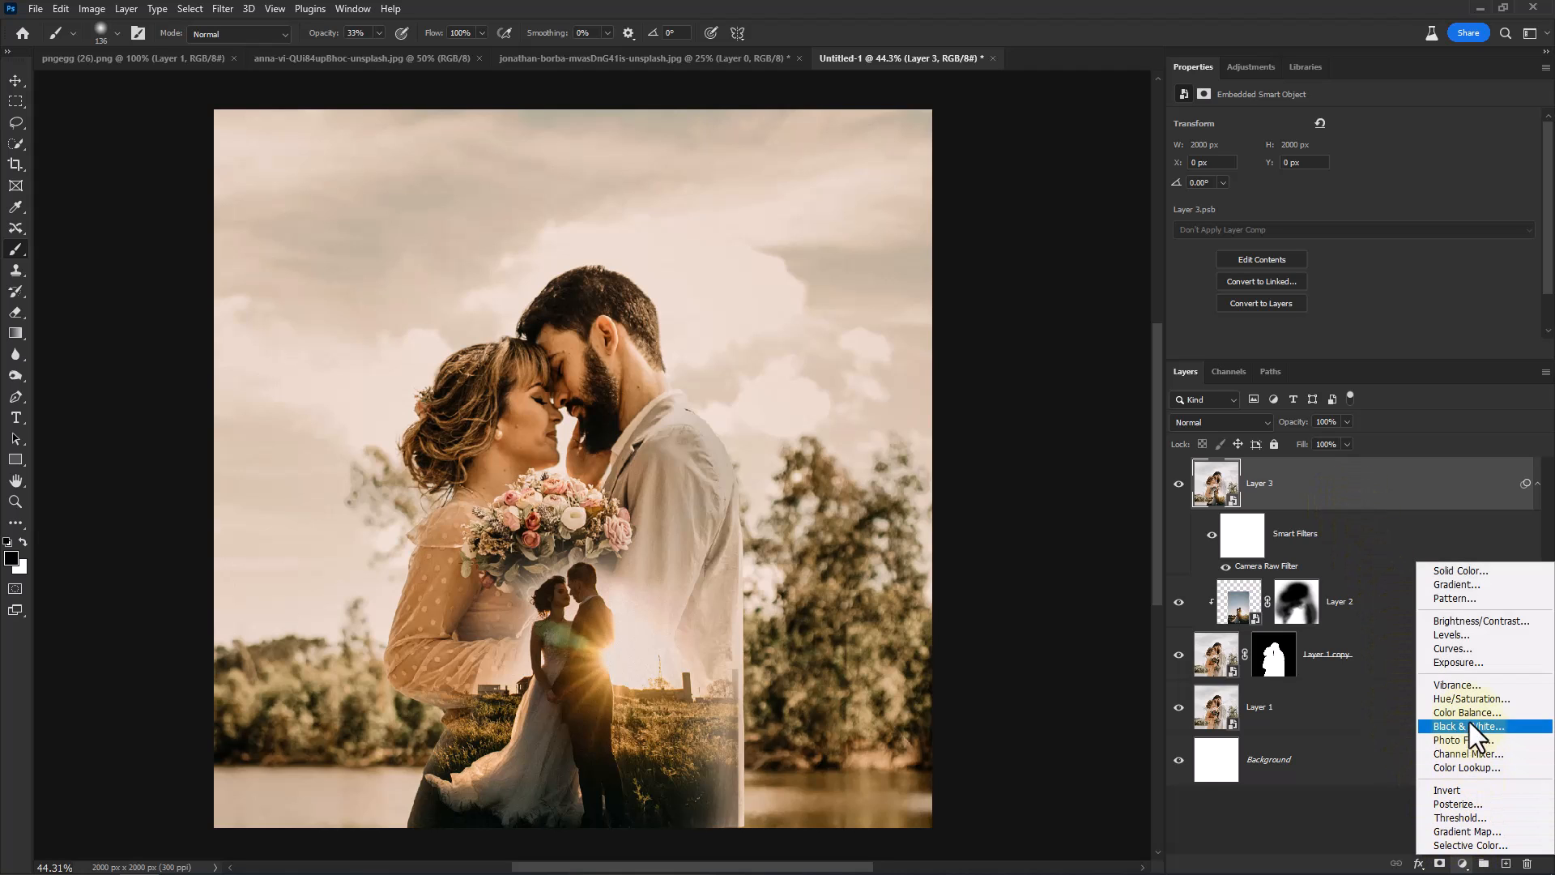
{"action": "left_click", "coordinate": [1464, 685]}
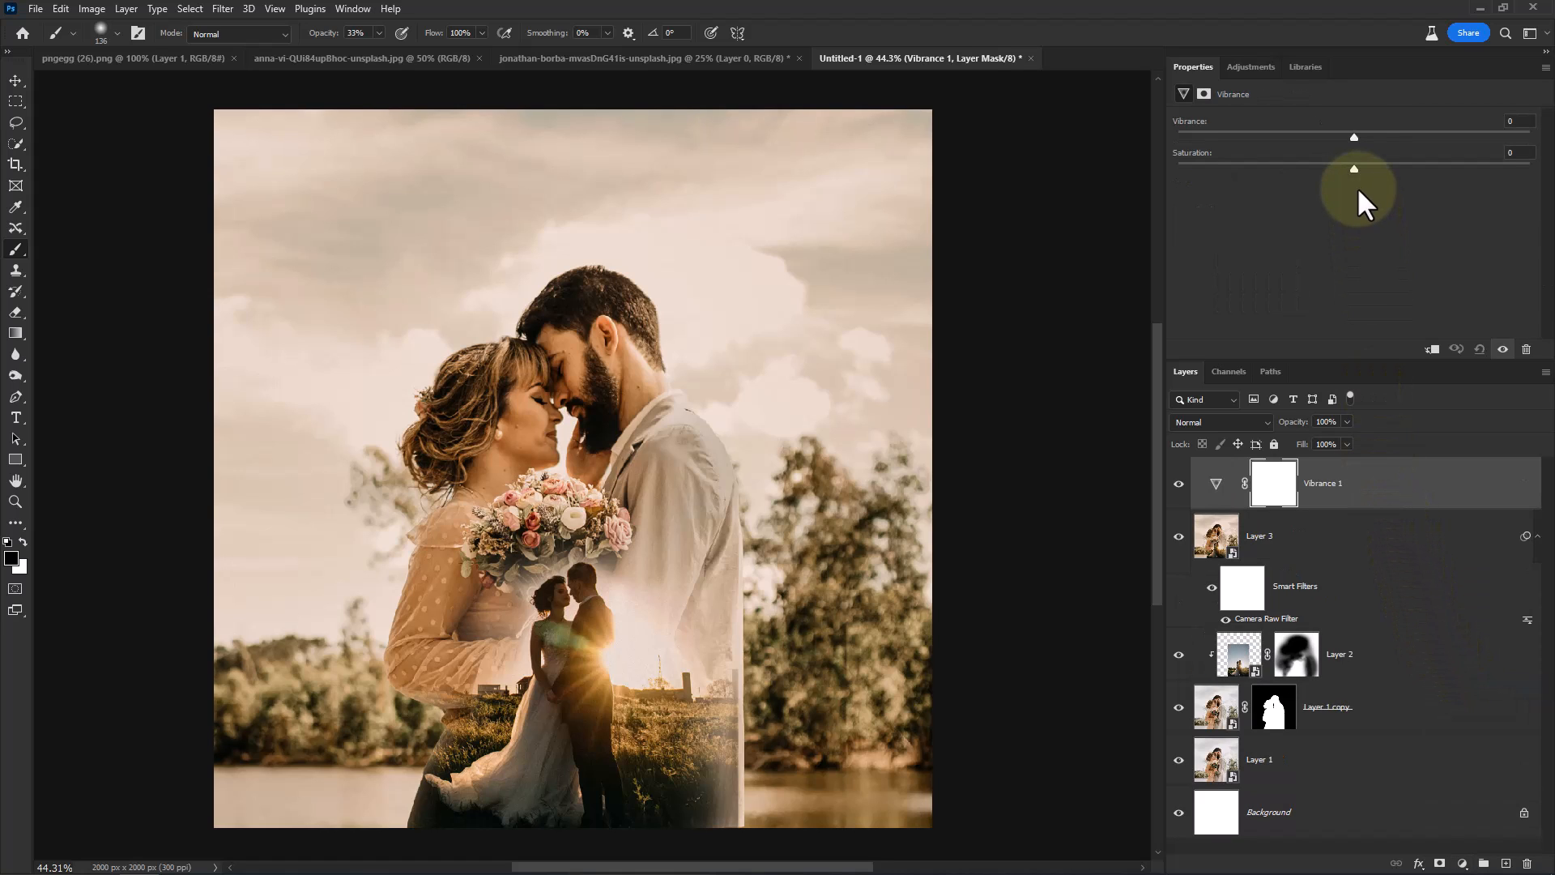
{"action": "left_click", "coordinate": [1431, 349]}
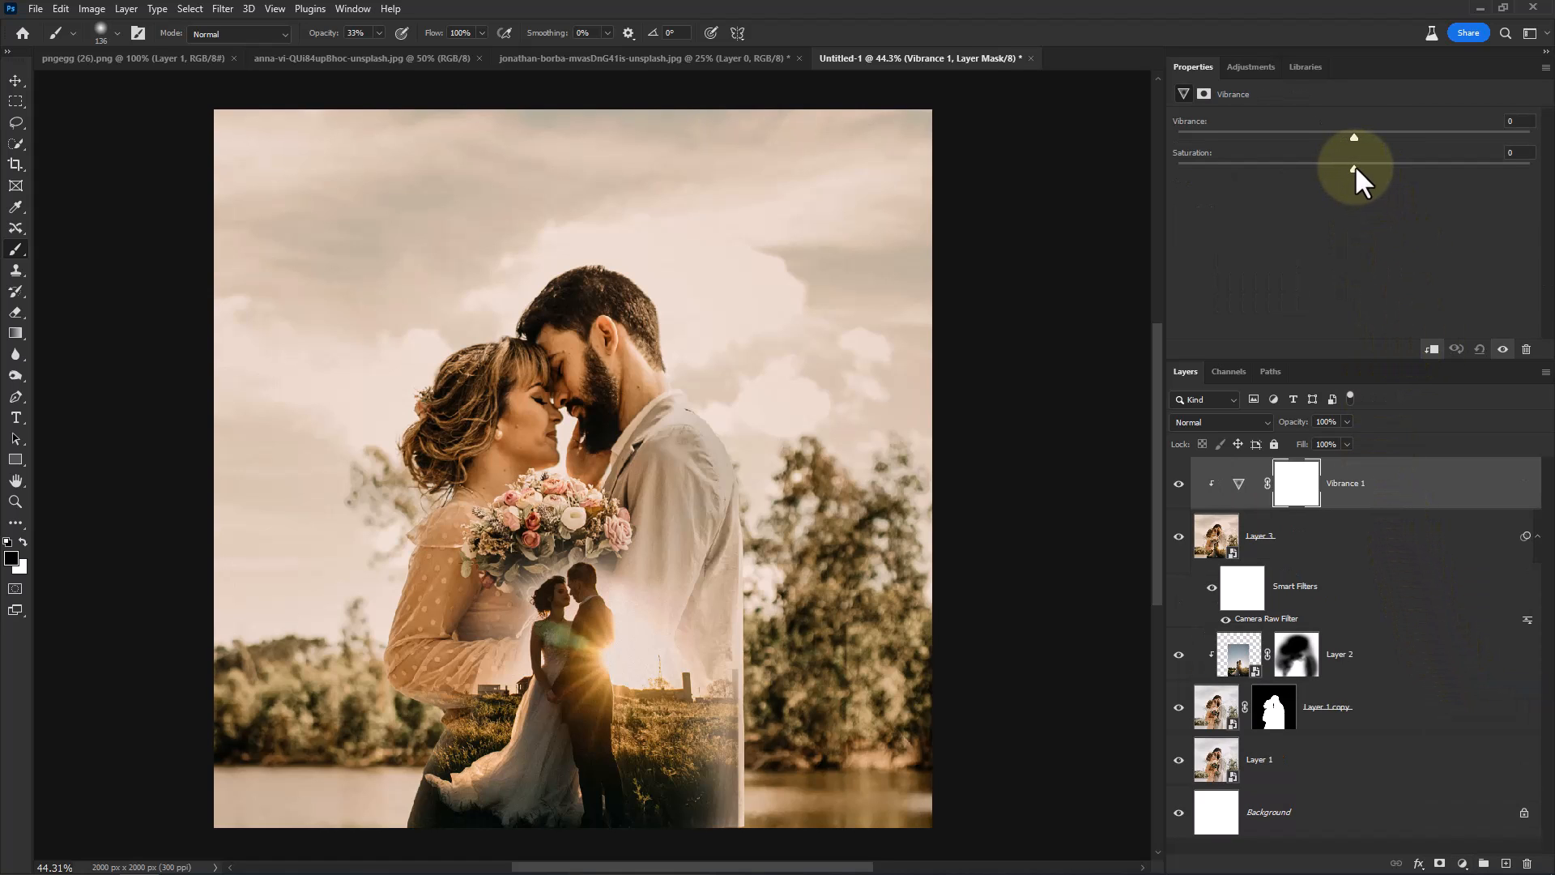
{"action": "left_click_drag", "start_coordinate": [1354, 167], "coordinate": [1369, 138]}
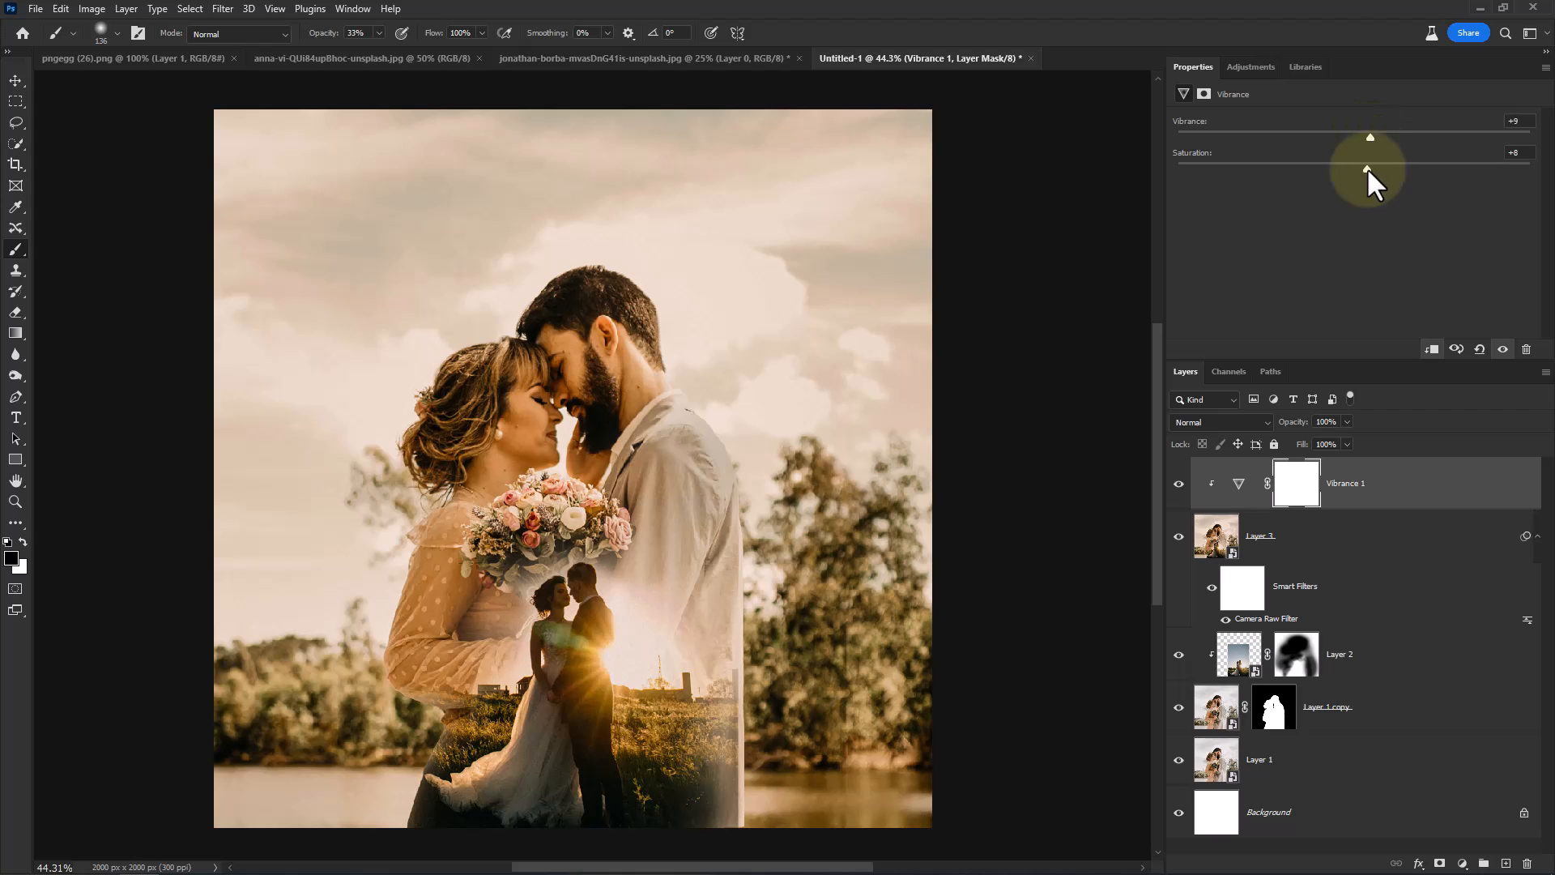
{"action": "left_click", "coordinate": [1179, 484]}
{"action": "left_click", "coordinate": [1179, 484]}
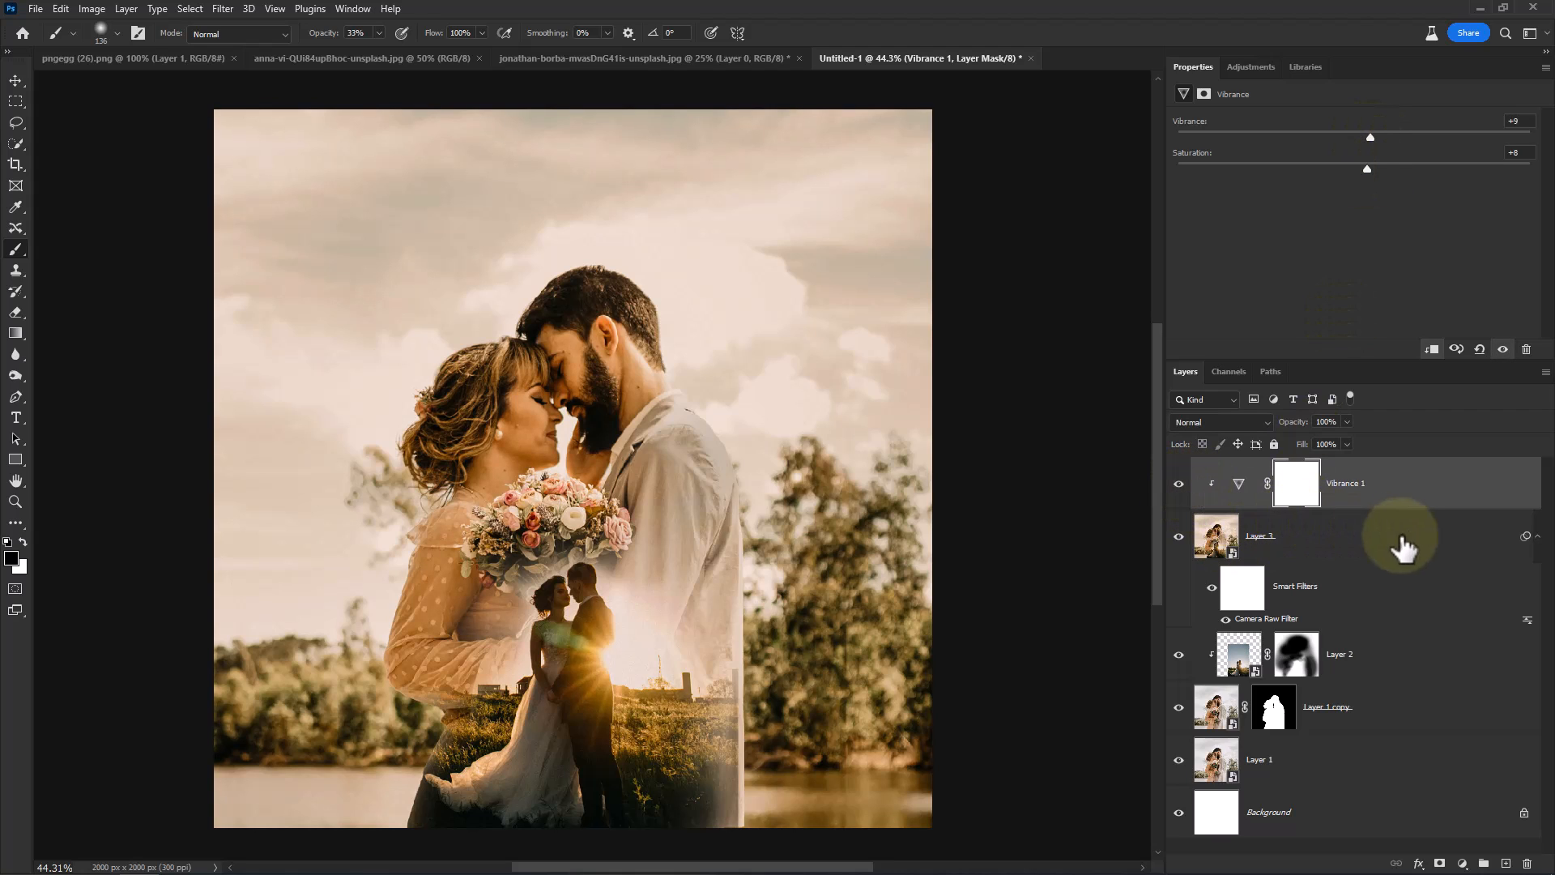
{"action": "key", "text": "ctrl+2"}
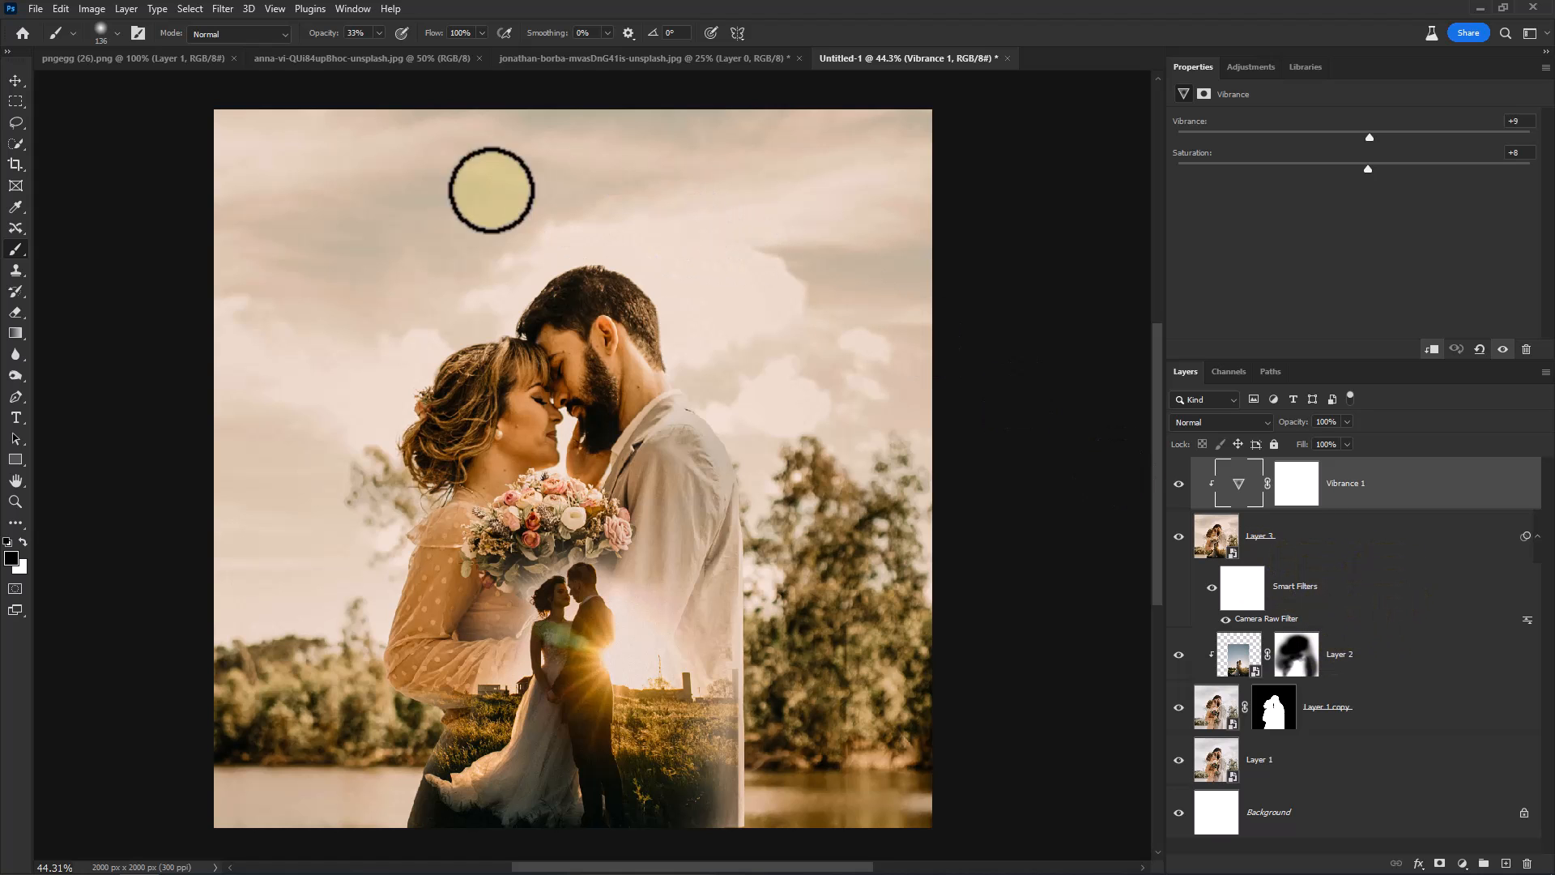
In pngegg (26).png, outline the two small curved flourishes above the lower oval frame with the Polygonal Lasso and copy them.
{"action": "left_click", "coordinate": [159, 59]}
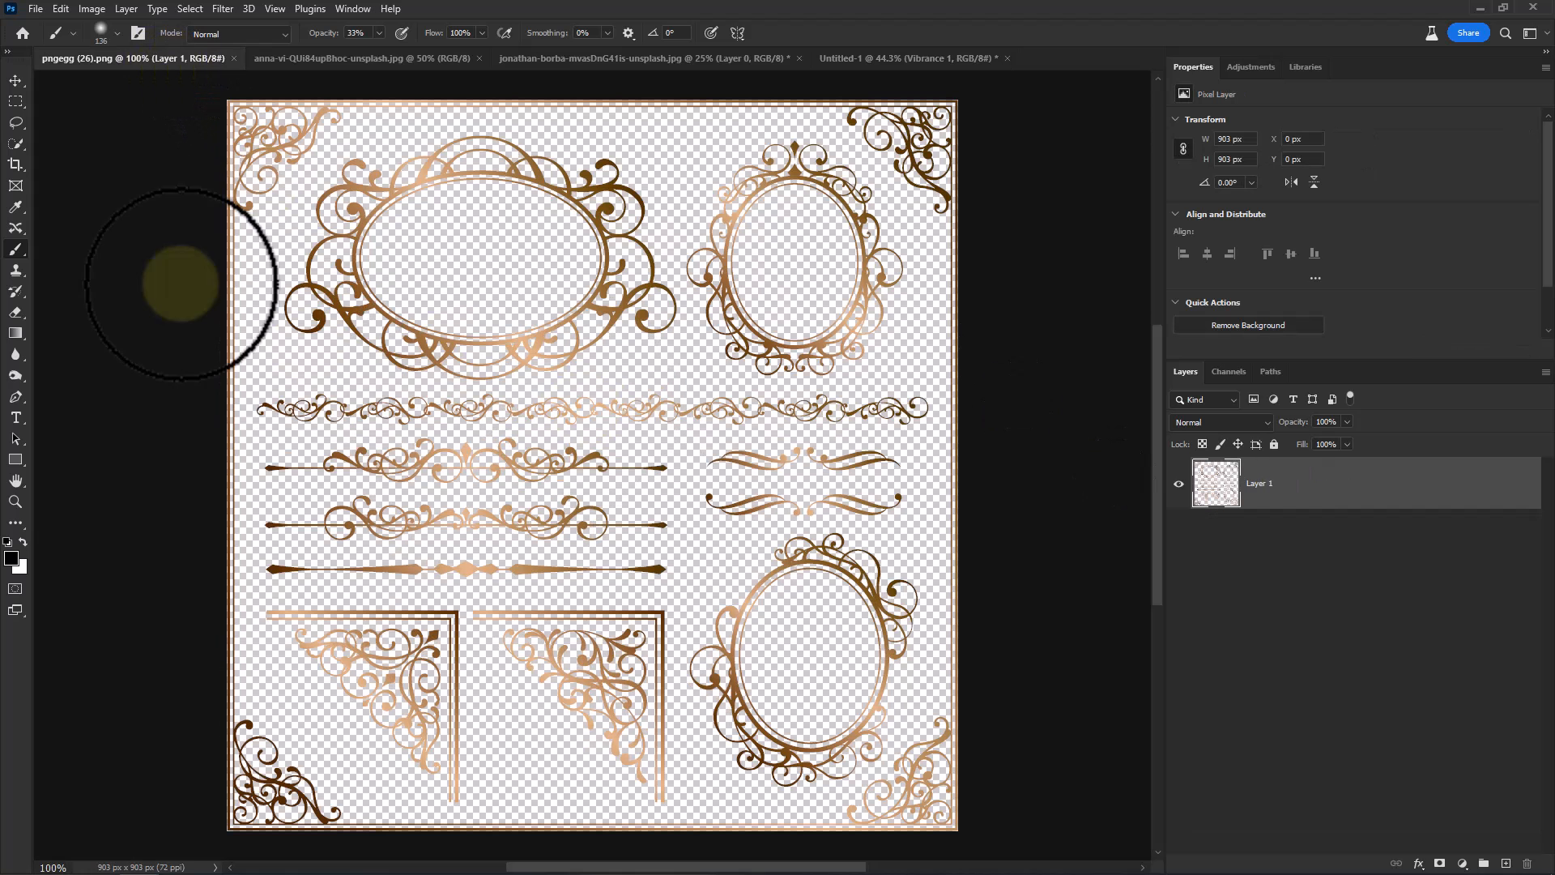
{"action": "left_click", "coordinate": [18, 121]}
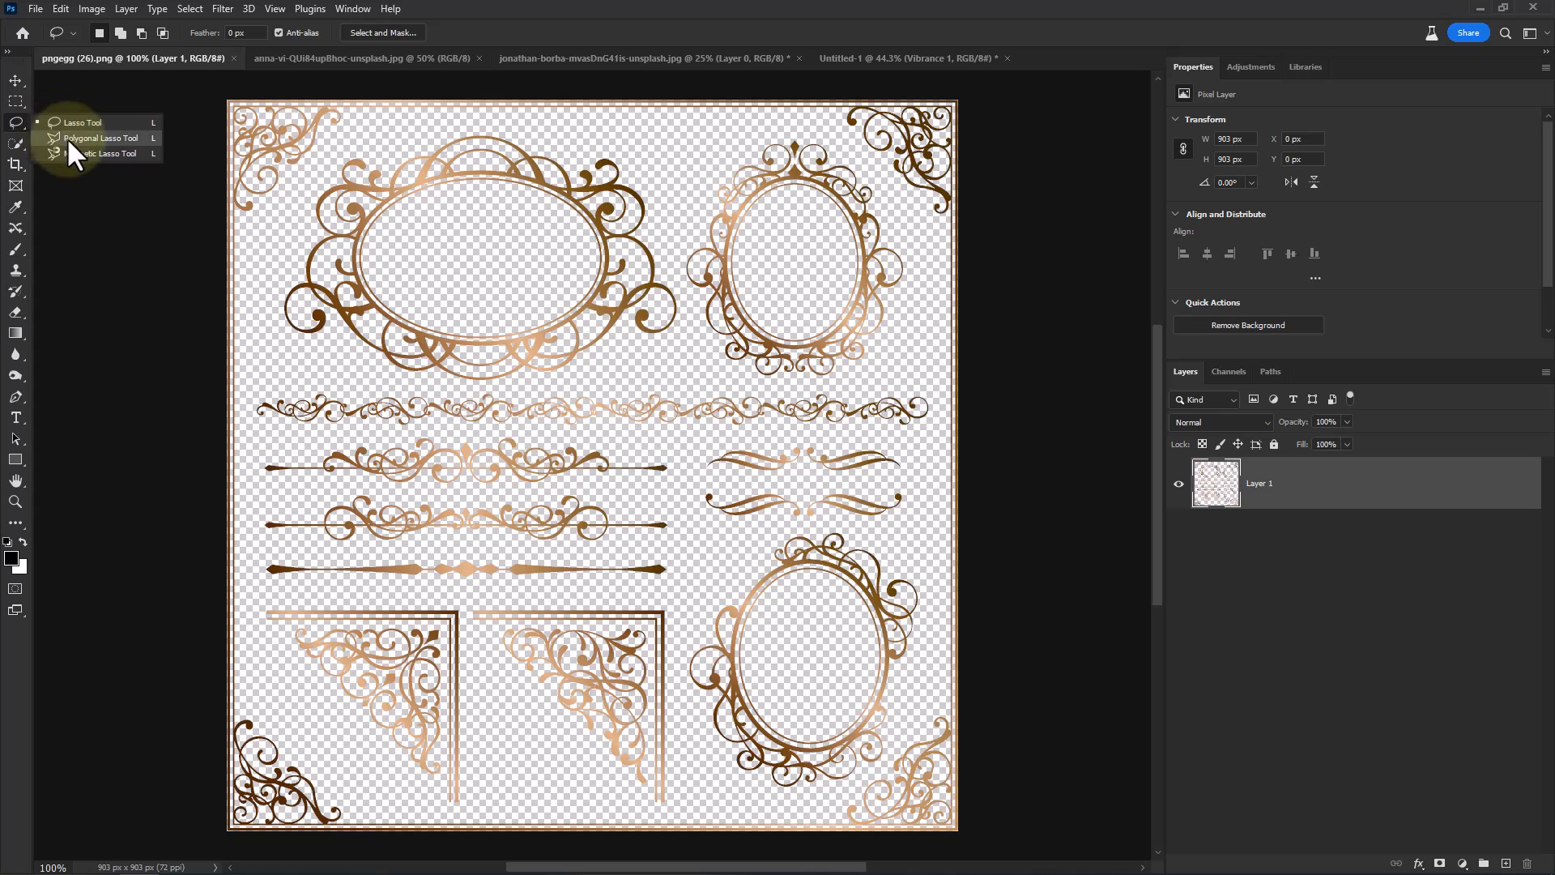
{"action": "left_click", "coordinate": [67, 137]}
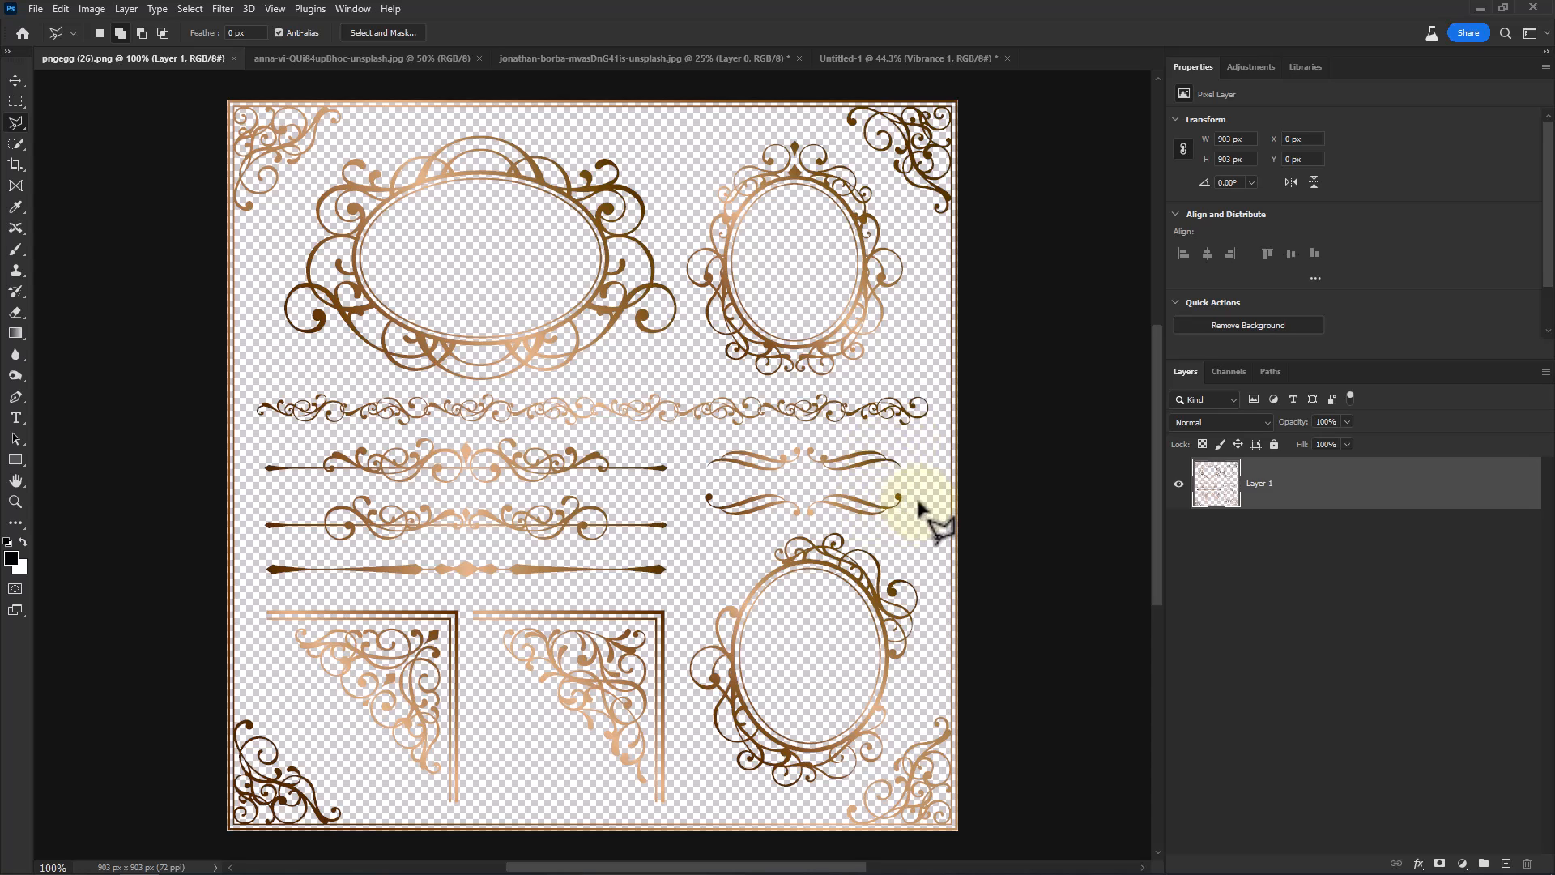
{"action": "left_click", "coordinate": [920, 446]}
{"action": "left_click", "coordinate": [866, 435]}
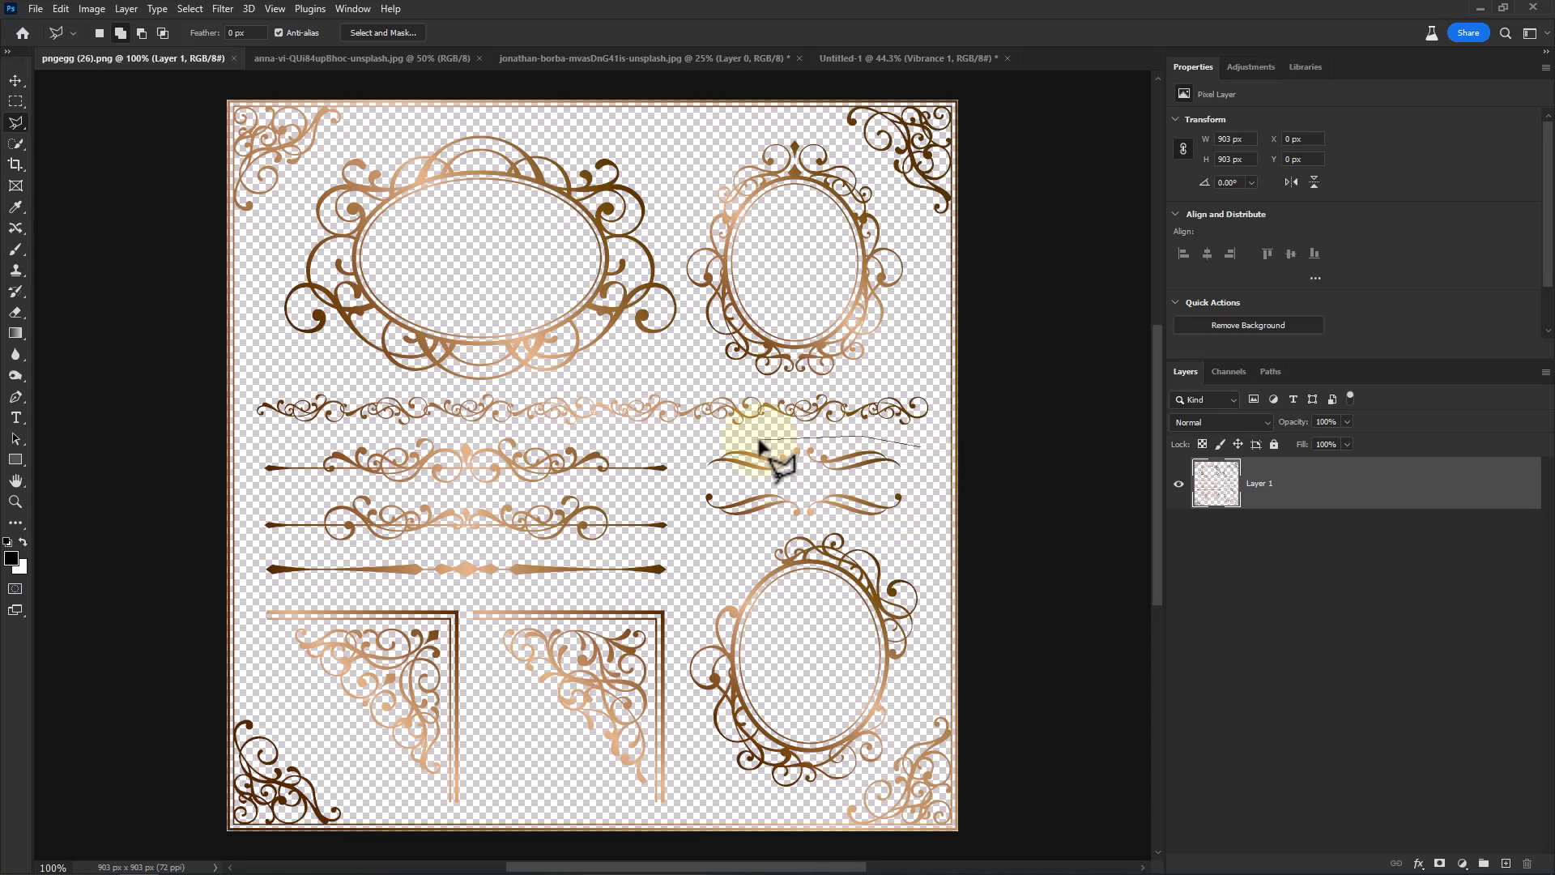
{"action": "left_click", "coordinate": [756, 436]}
{"action": "left_click", "coordinate": [670, 447]}
{"action": "left_click", "coordinate": [691, 516]}
{"action": "left_click", "coordinate": [739, 532]}
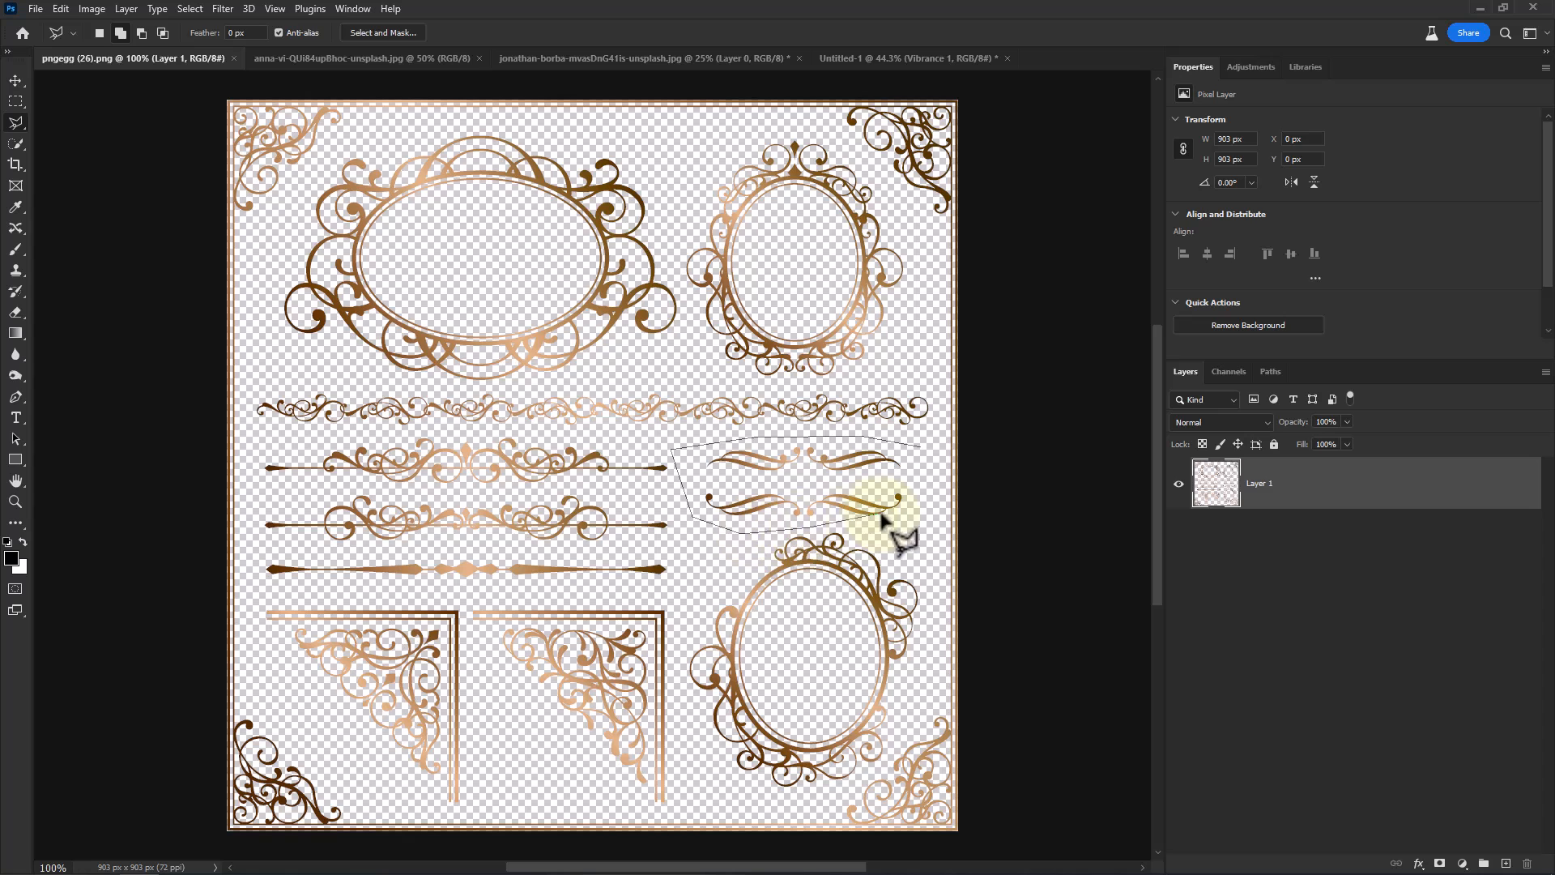
{"action": "left_click", "coordinate": [913, 522]}
{"action": "left_click", "coordinate": [928, 469]}
{"action": "left_click", "coordinate": [920, 446]}
{"action": "key", "text": "ctrl+c"}
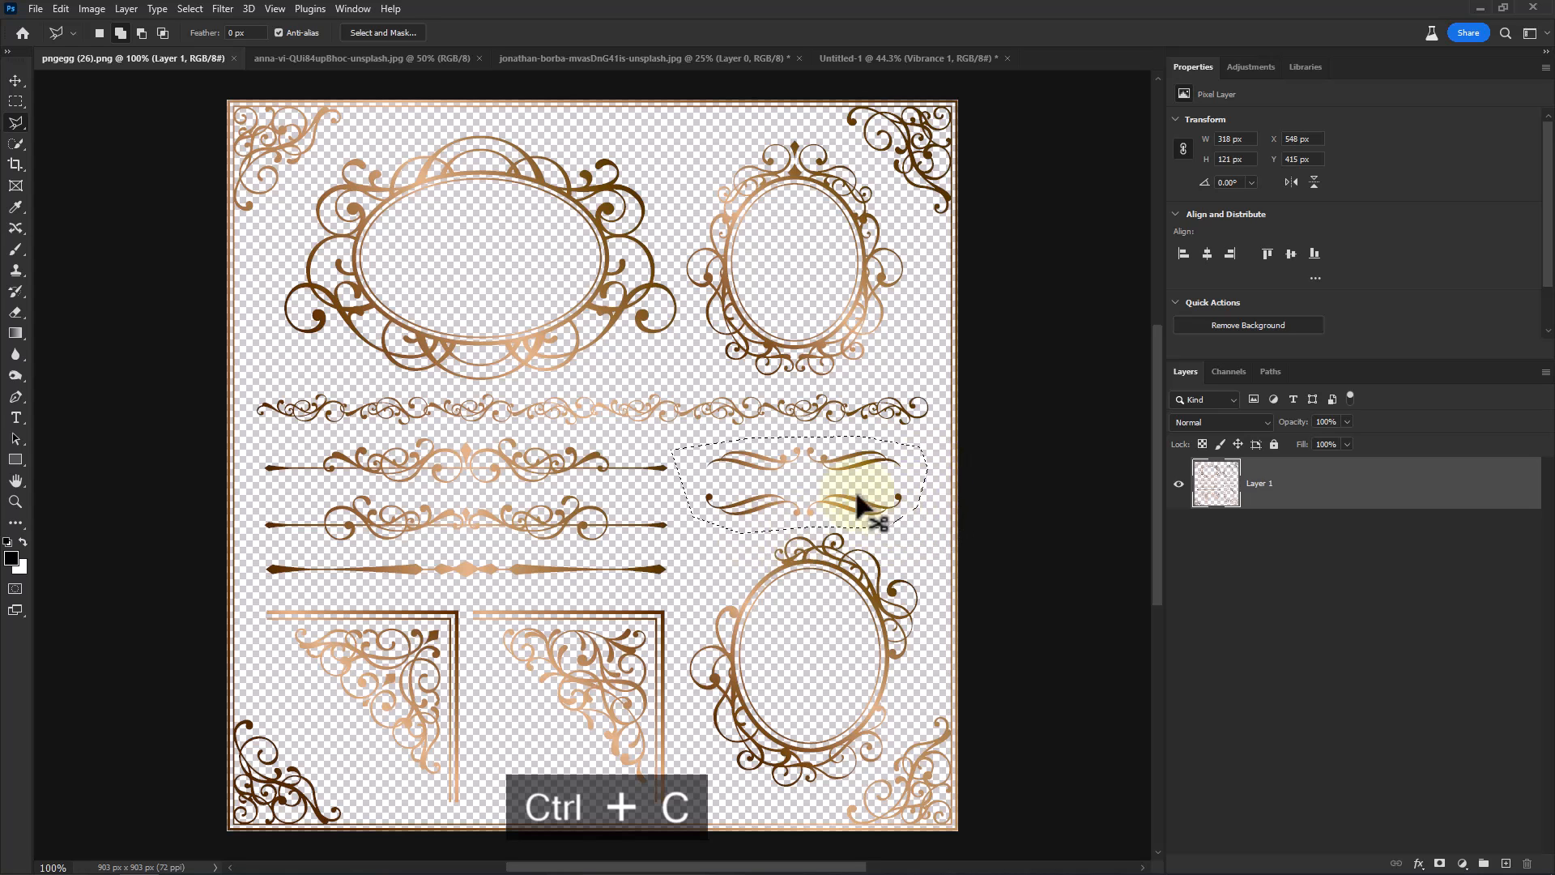
Paste the copied flourishes into Untitled-1 as a new top layer and activate the Move tool.
{"action": "left_click", "coordinate": [848, 58]}
{"action": "key", "text": "ctrl+v"}
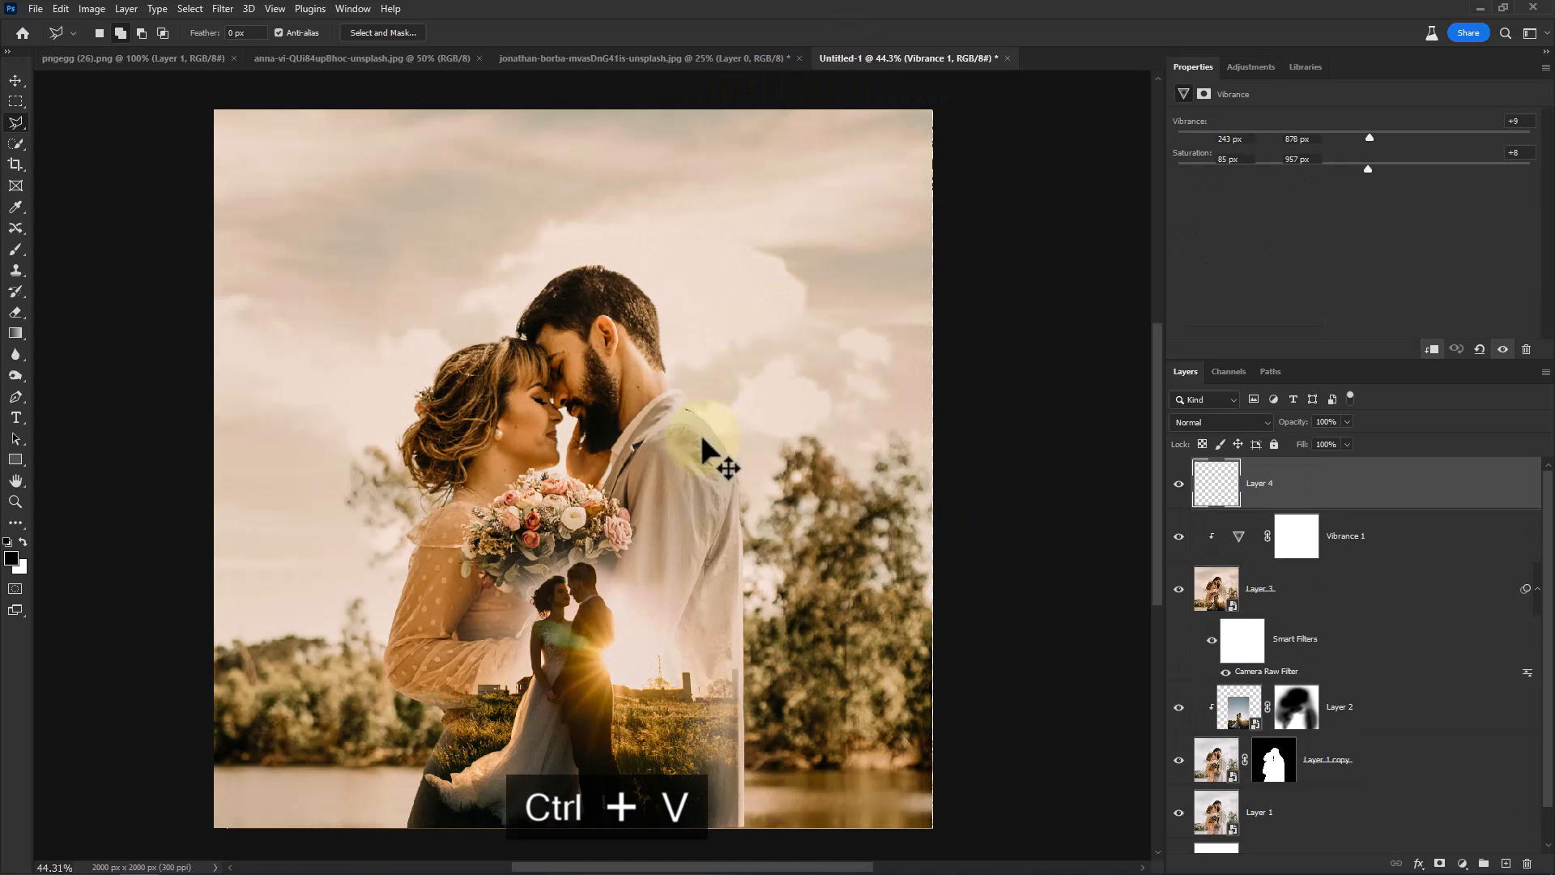
{"action": "key", "text": "v"}
{"action": "scroll", "coordinate": [598, 453], "scroll_direction": "down", "scroll_amount": 2}
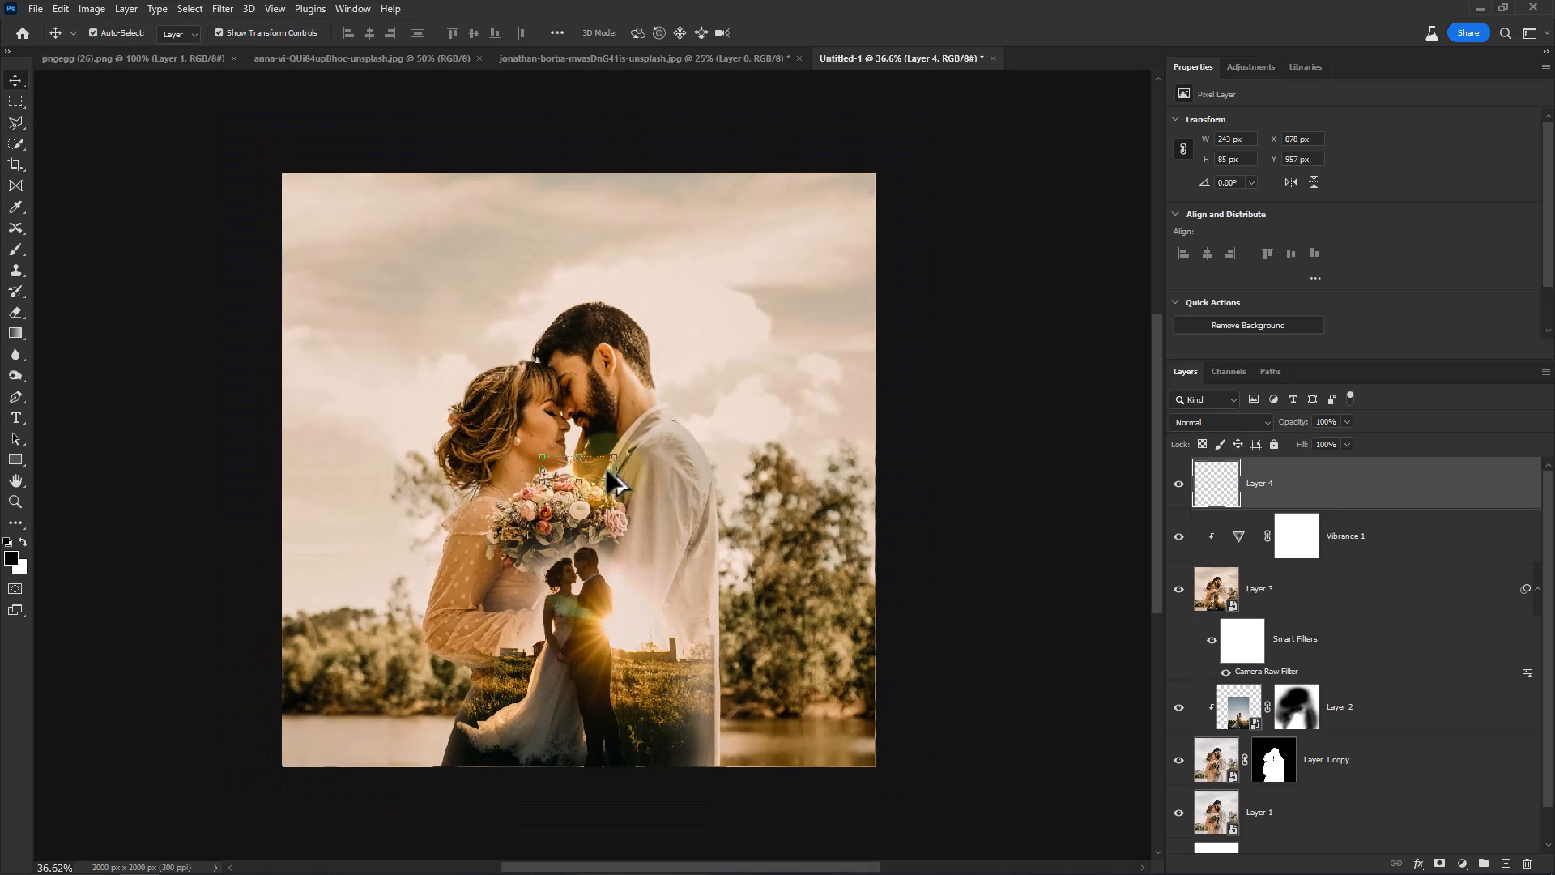
Move the pasted flourishes into the sky above the couple and scale them to about 470 × 164 px.
{"action": "left_click_drag", "start_coordinate": [578, 456], "coordinate": [579, 399]}
{"action": "left_click_drag", "start_coordinate": [634, 459], "coordinate": [606, 264]}
{"action": "key", "text": "Return"}
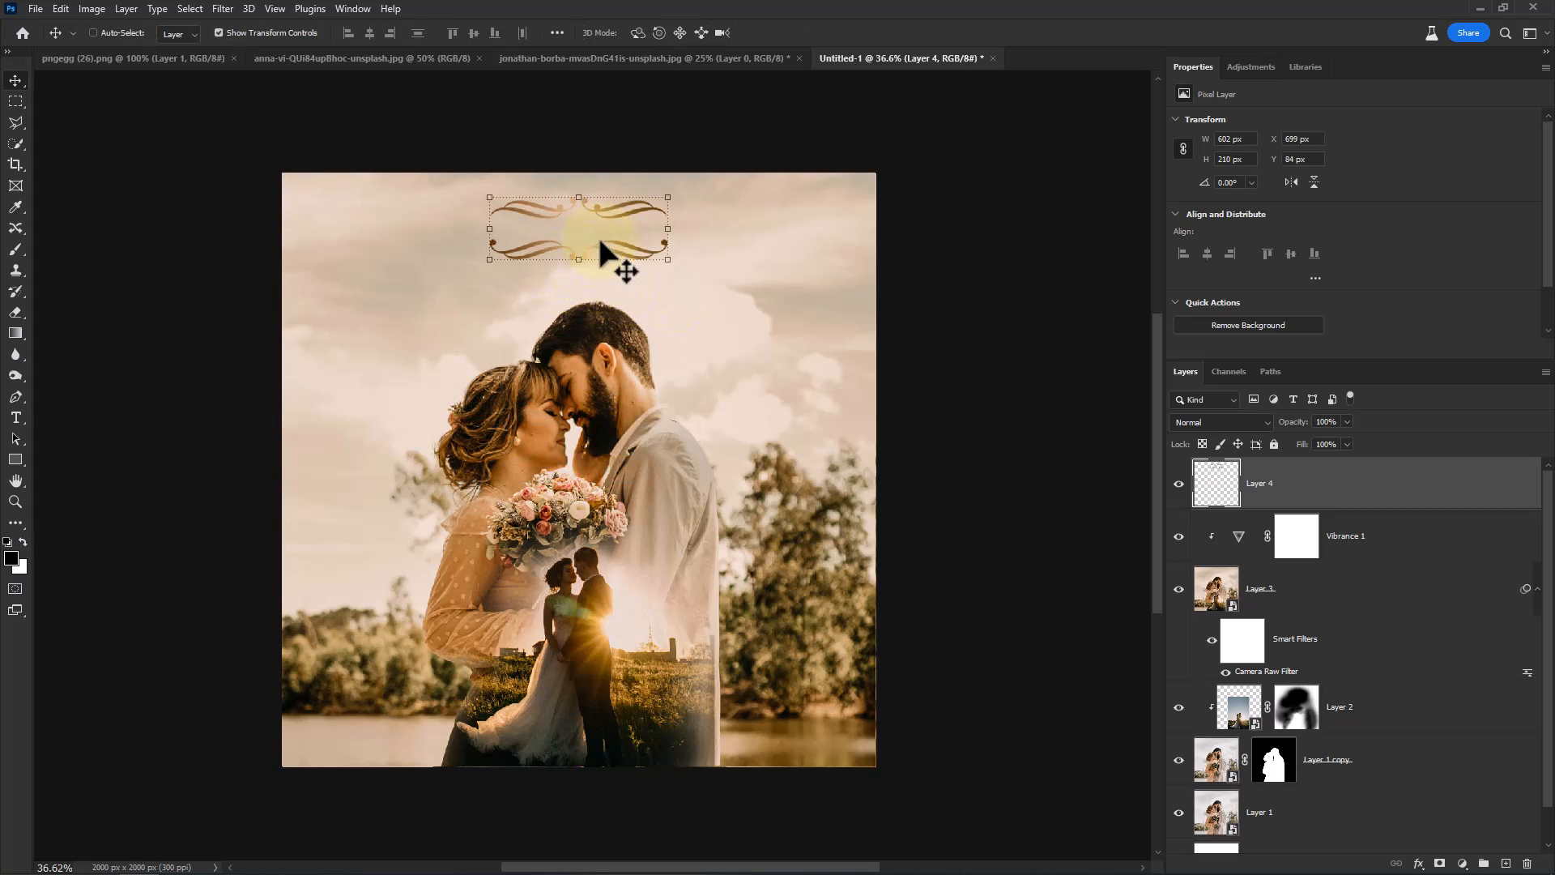
{"action": "left_click_drag", "start_coordinate": [571, 267], "coordinate": [653, 275]}
{"action": "key", "text": "Return"}
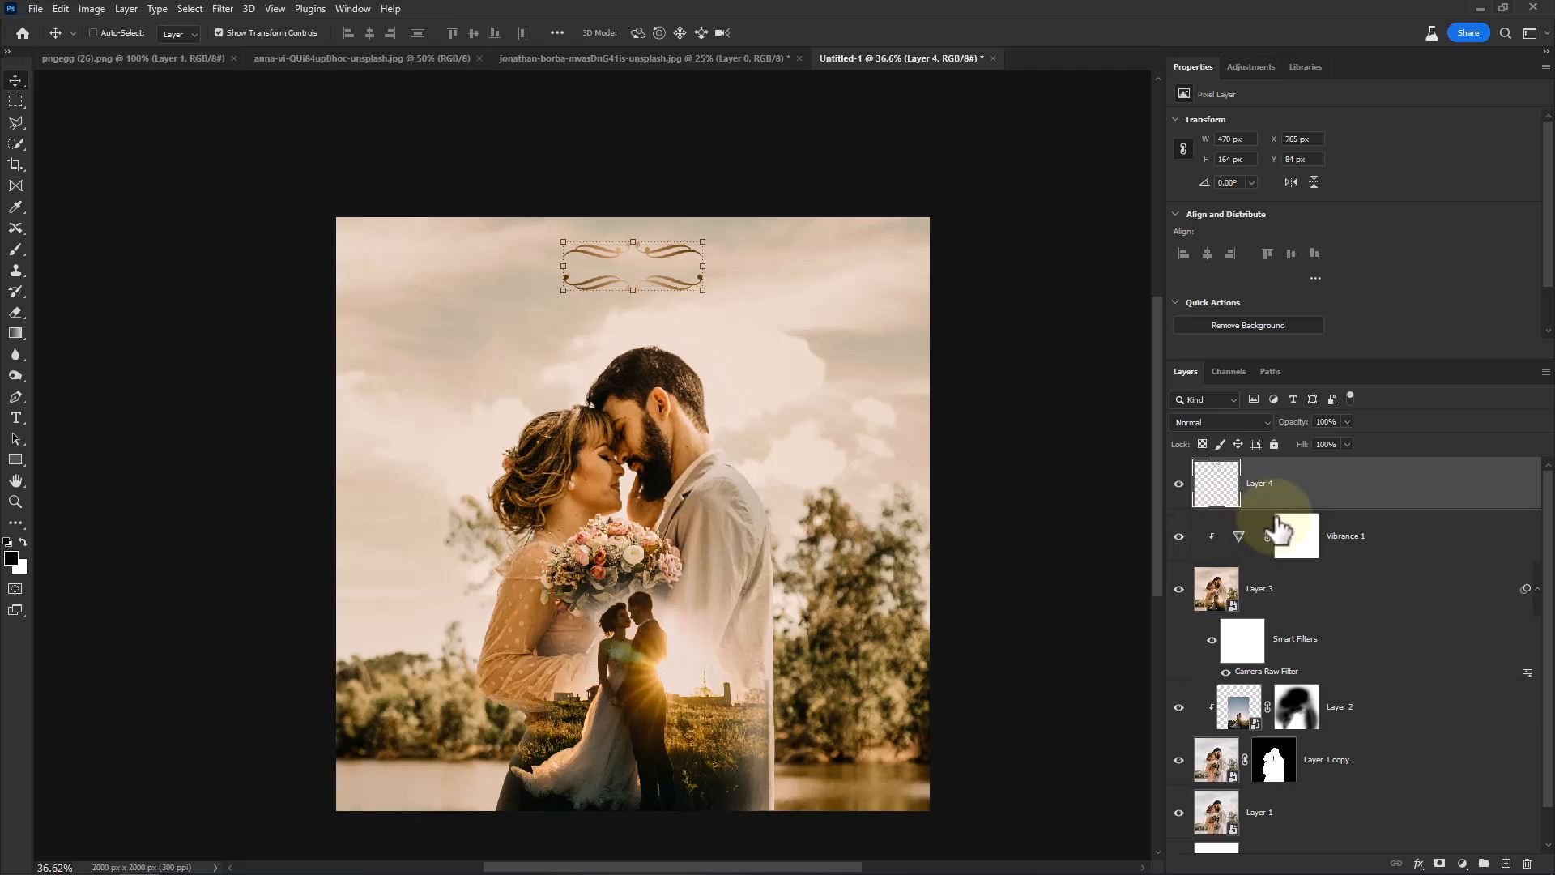
Add a layer above Vibrance 1 and draw a white-to-transparent linear gradient from the canvas's top edge down to the groom's hair.
{"action": "left_click", "coordinate": [1388, 545]}
{"action": "left_click", "coordinate": [1505, 863]}
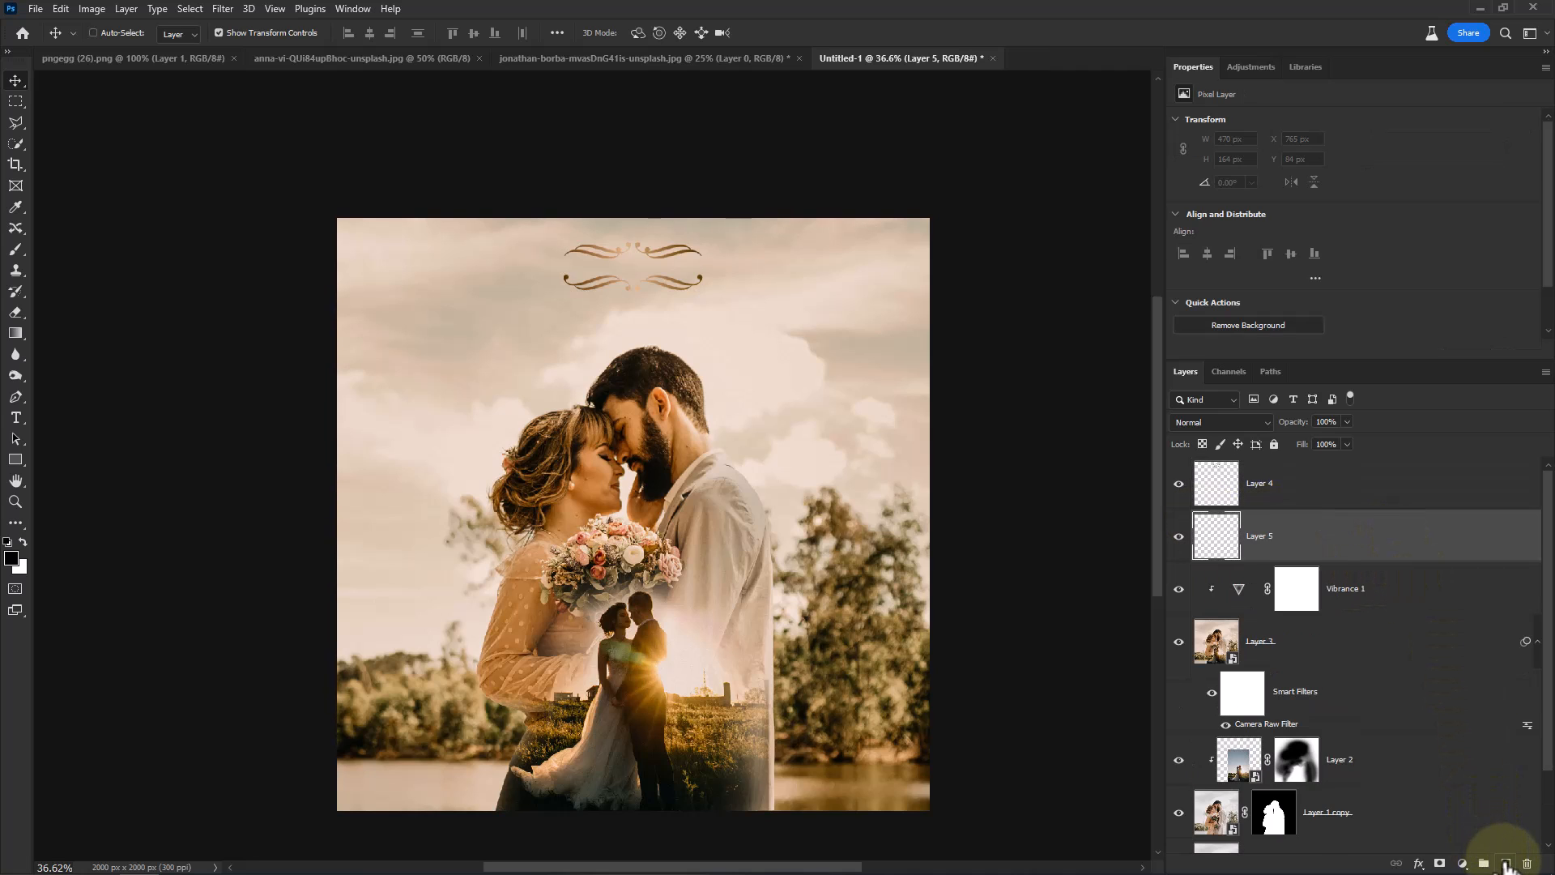
{"action": "left_click", "coordinate": [15, 333]}
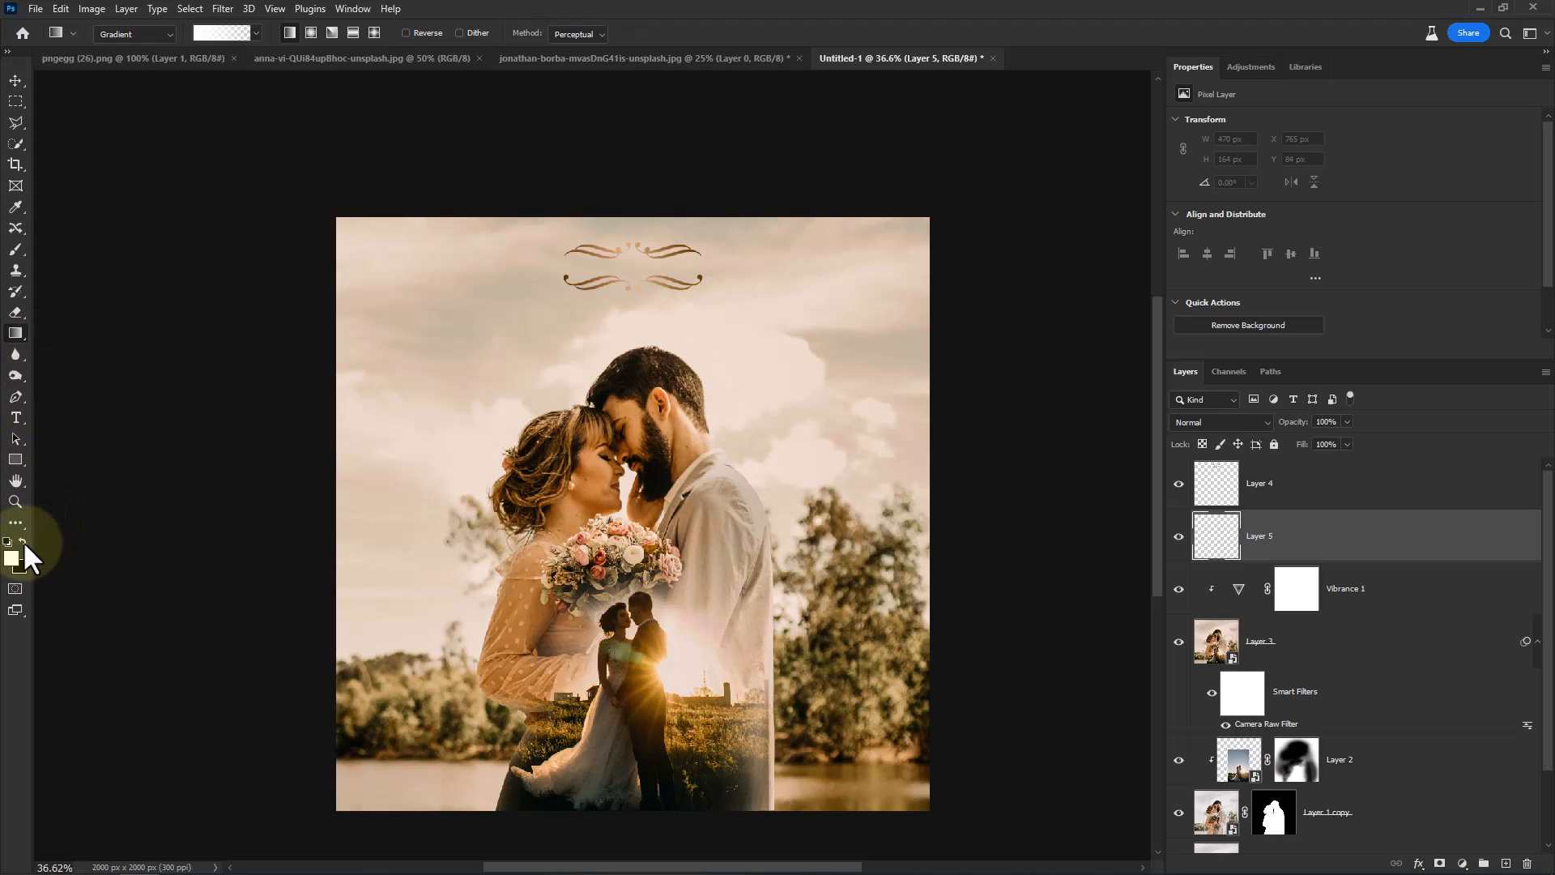
{"action": "left_click", "coordinate": [256, 34]}
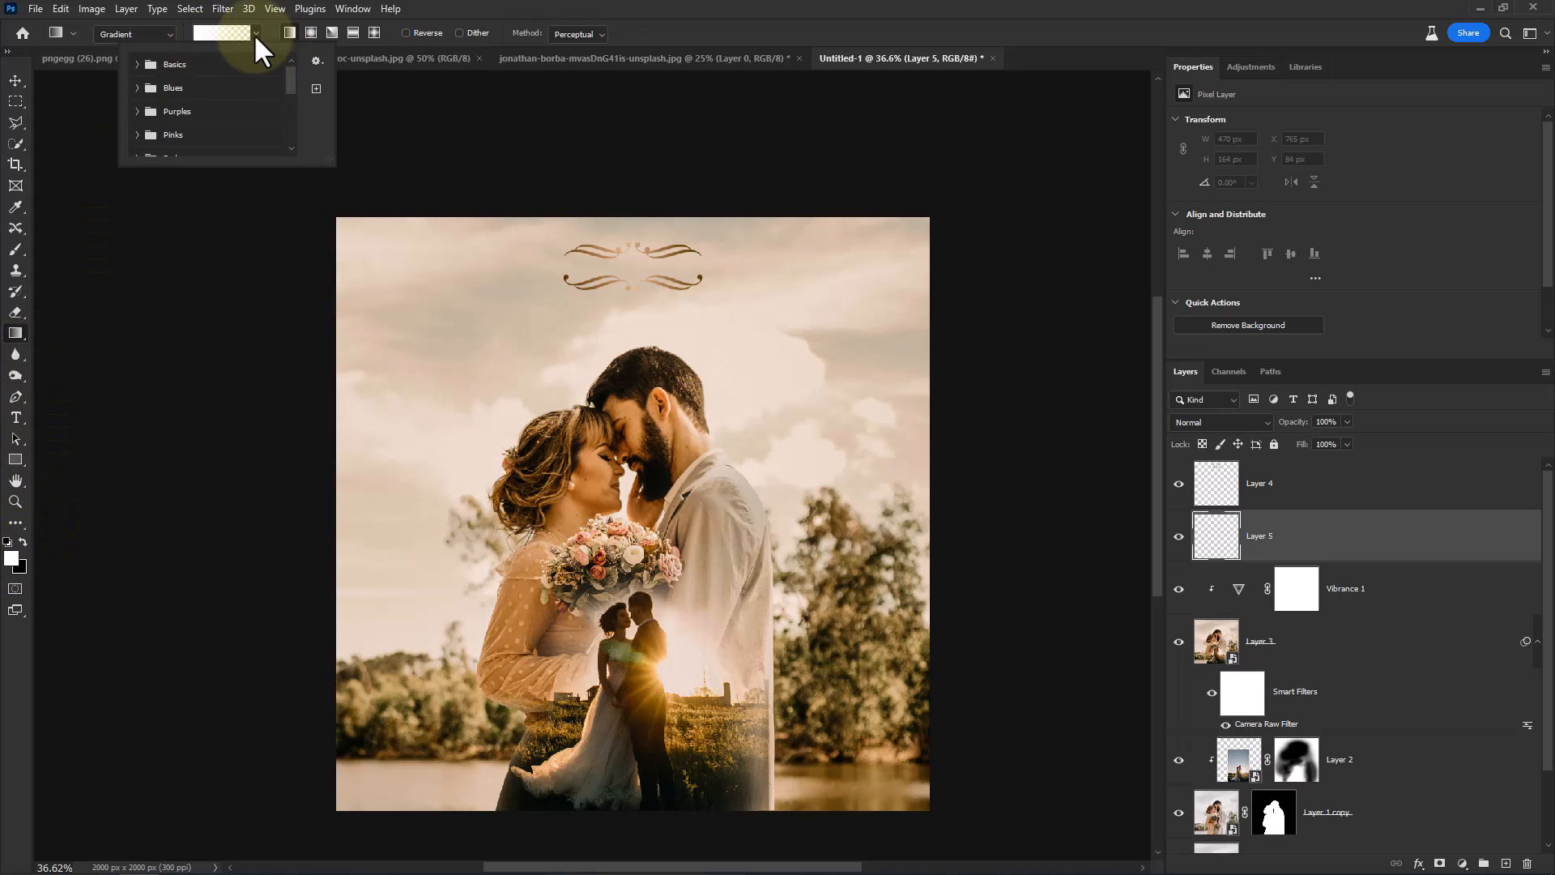
{"action": "left_click", "coordinate": [140, 65]}
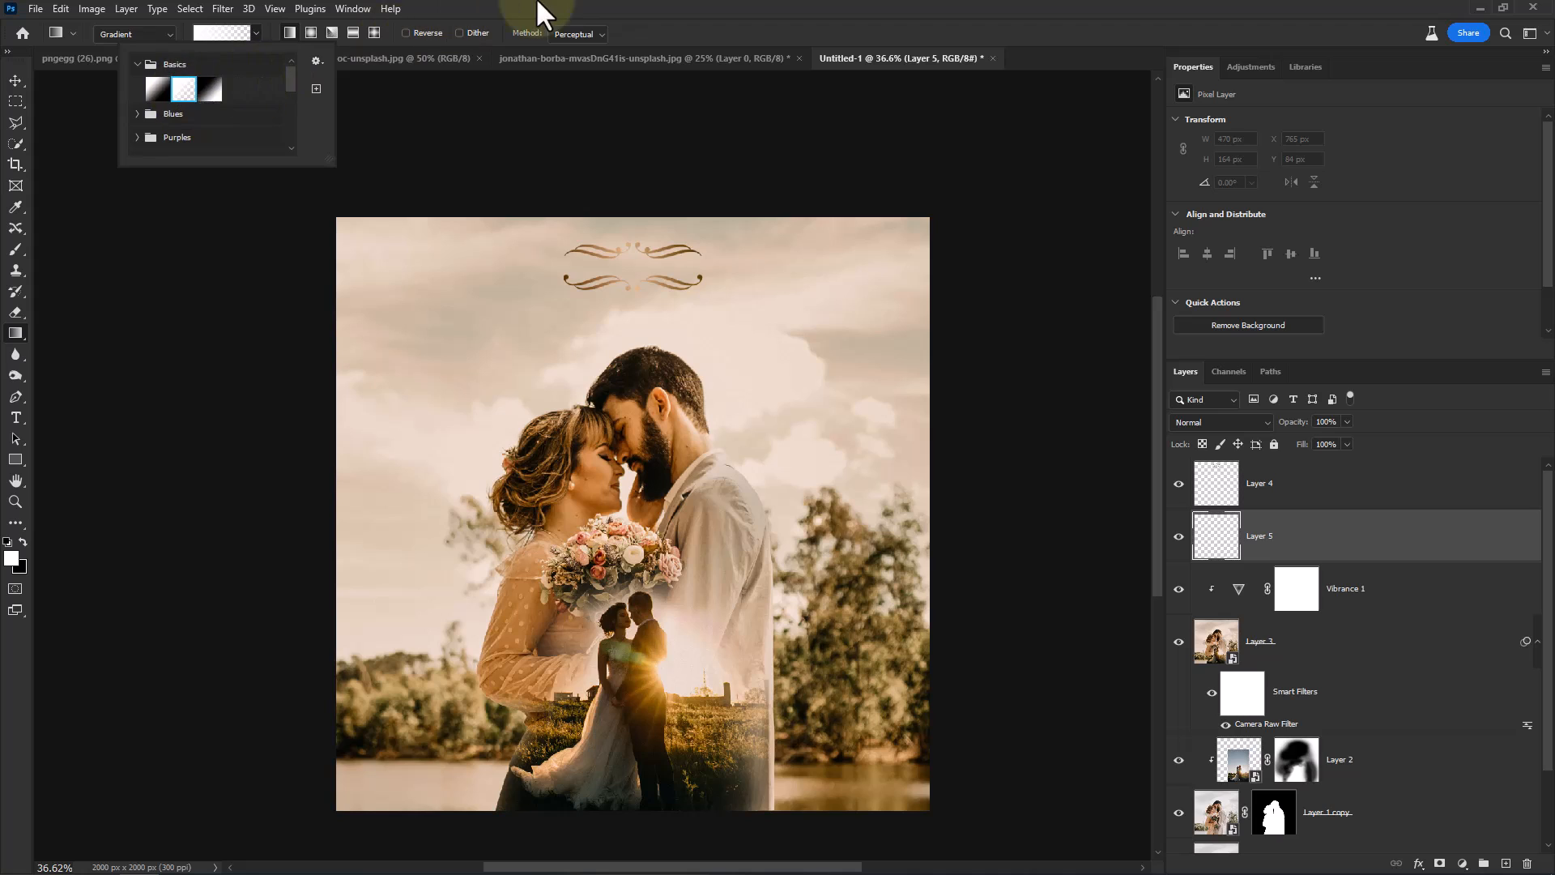
{"action": "left_click", "coordinate": [599, 122]}
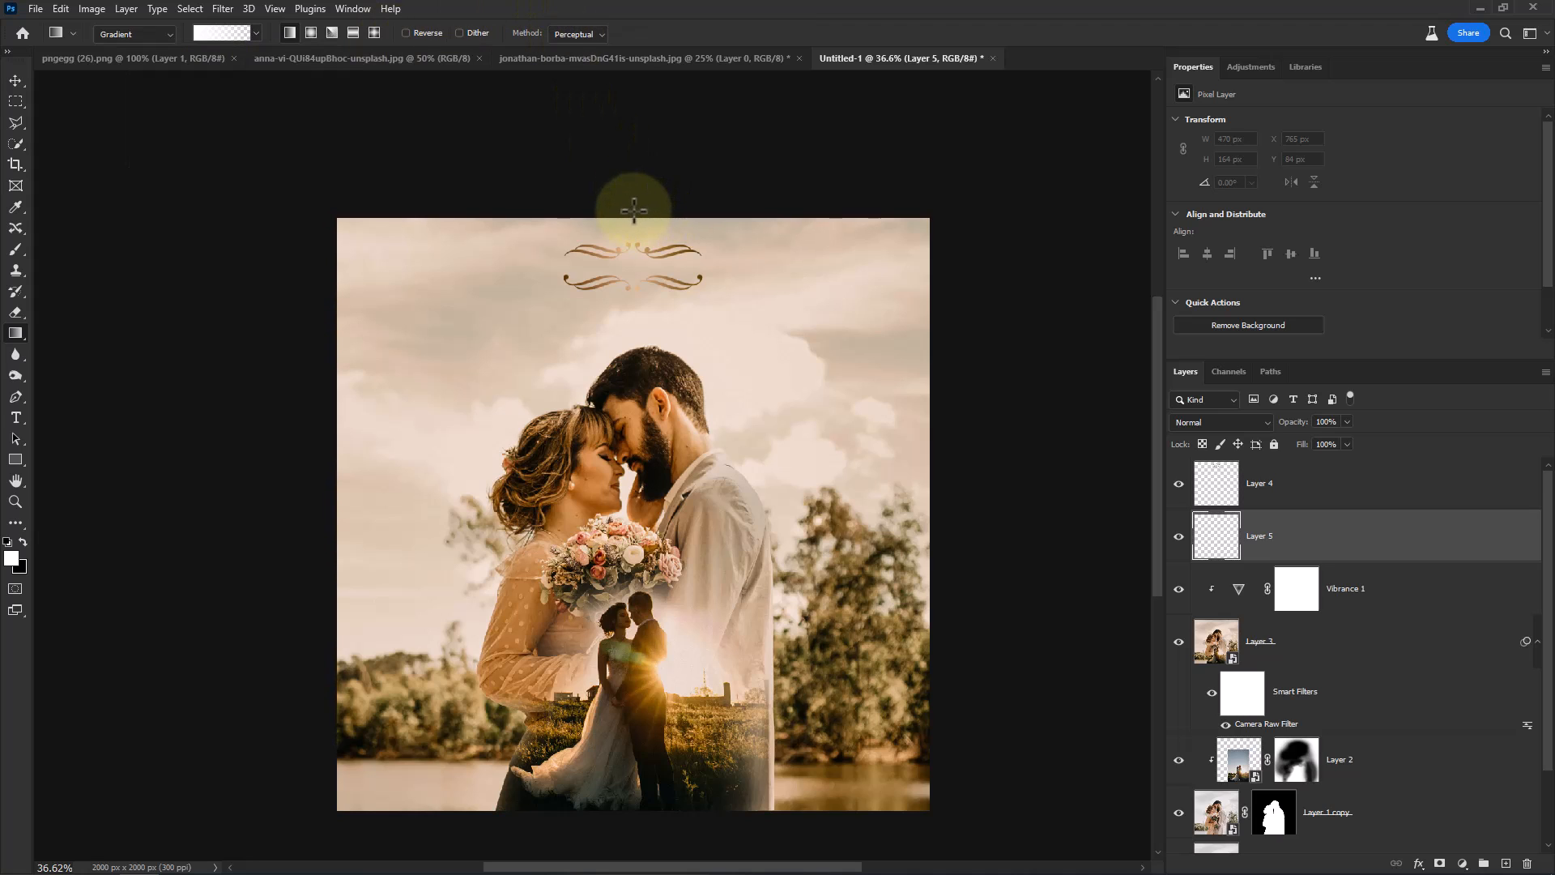
{"action": "left_click_drag", "start_coordinate": [629, 206], "coordinate": [637, 380]}
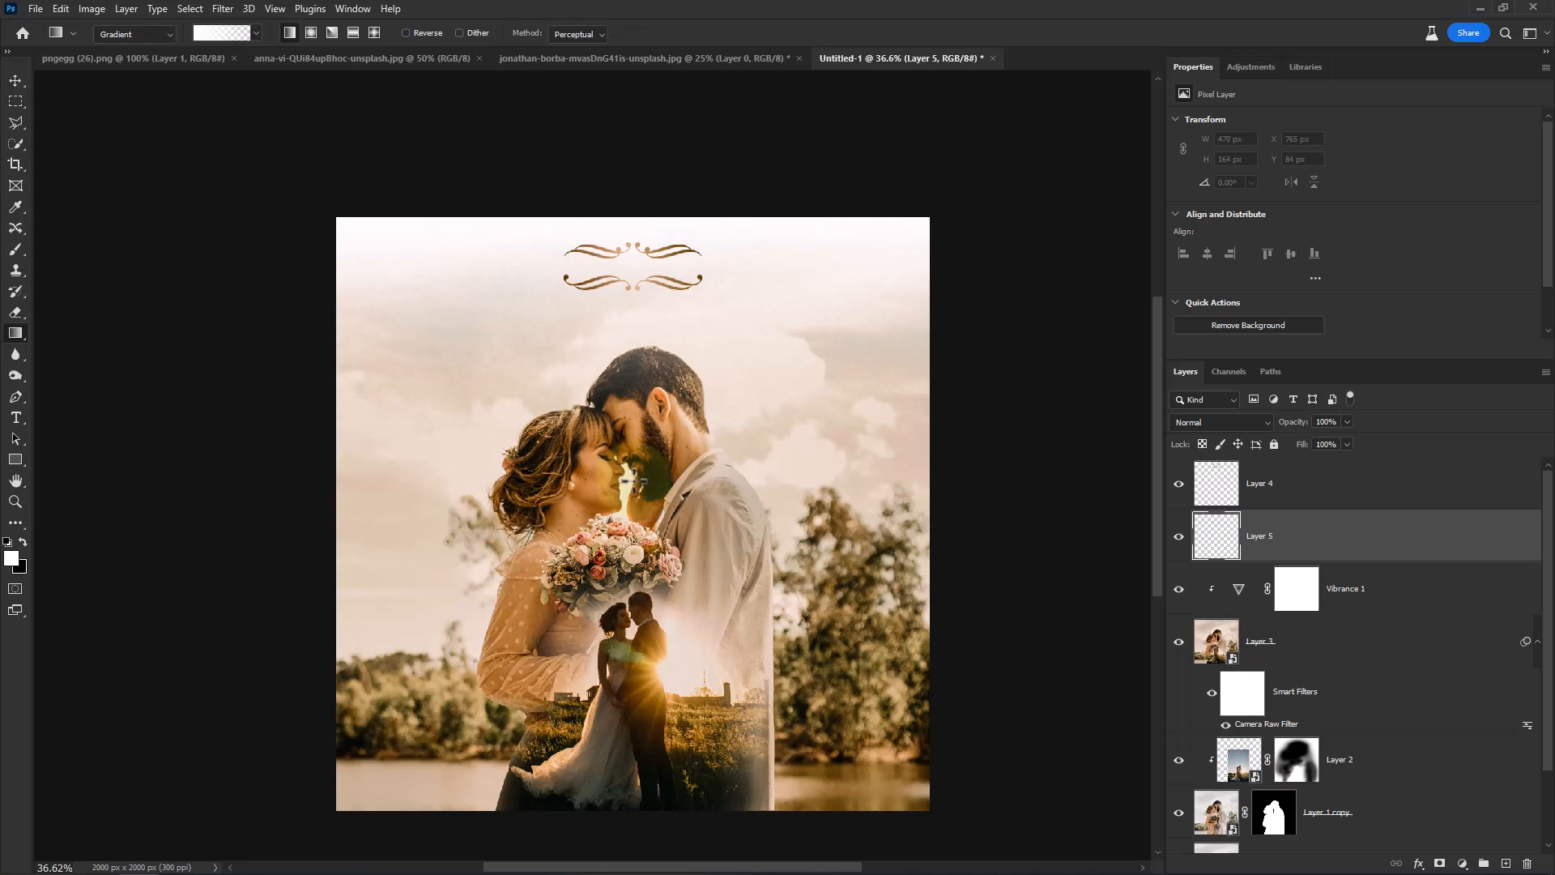
Nudge the Layer 4 flourishes slightly down, inspect them up close and delete them.
{"action": "left_click", "coordinate": [1332, 494]}
{"action": "key", "text": "v"}
{"action": "mouse_move", "coordinate": [680, 305]}
{"action": "left_mouse_down"}
{"action": "mouse_move", "coordinate": [663, 280]}
{"action": "mouse_move", "coordinate": [664, 302]}
{"action": "left_mouse_up"}
{"action": "scroll", "coordinate": [663, 279], "scroll_direction": "up", "scroll_amount": 3}
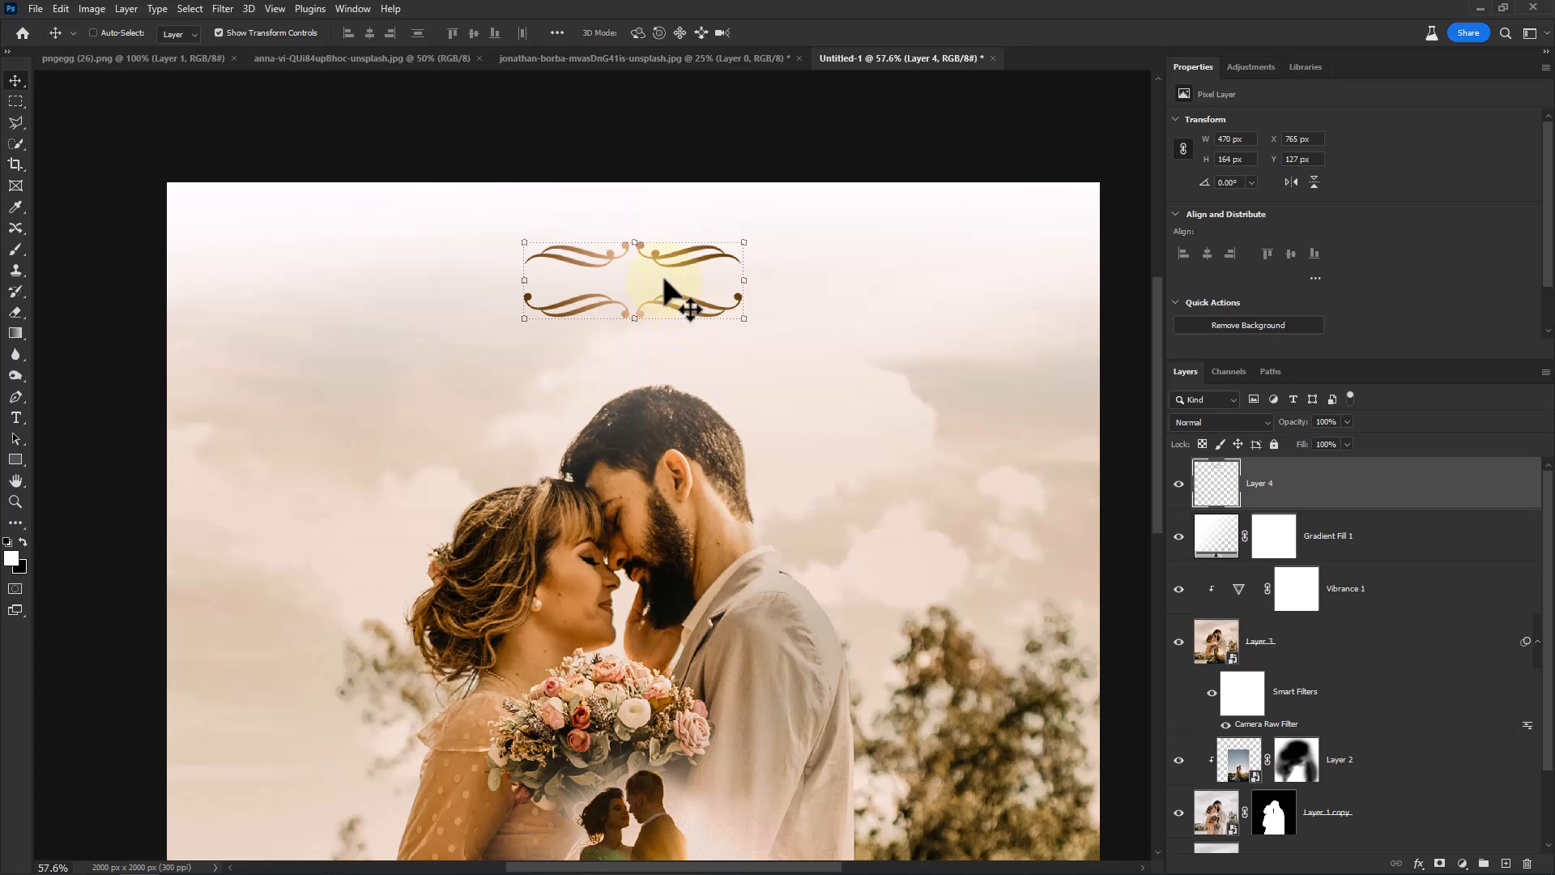
{"action": "scroll", "coordinate": [664, 279], "scroll_direction": "up", "scroll_amount": 1}
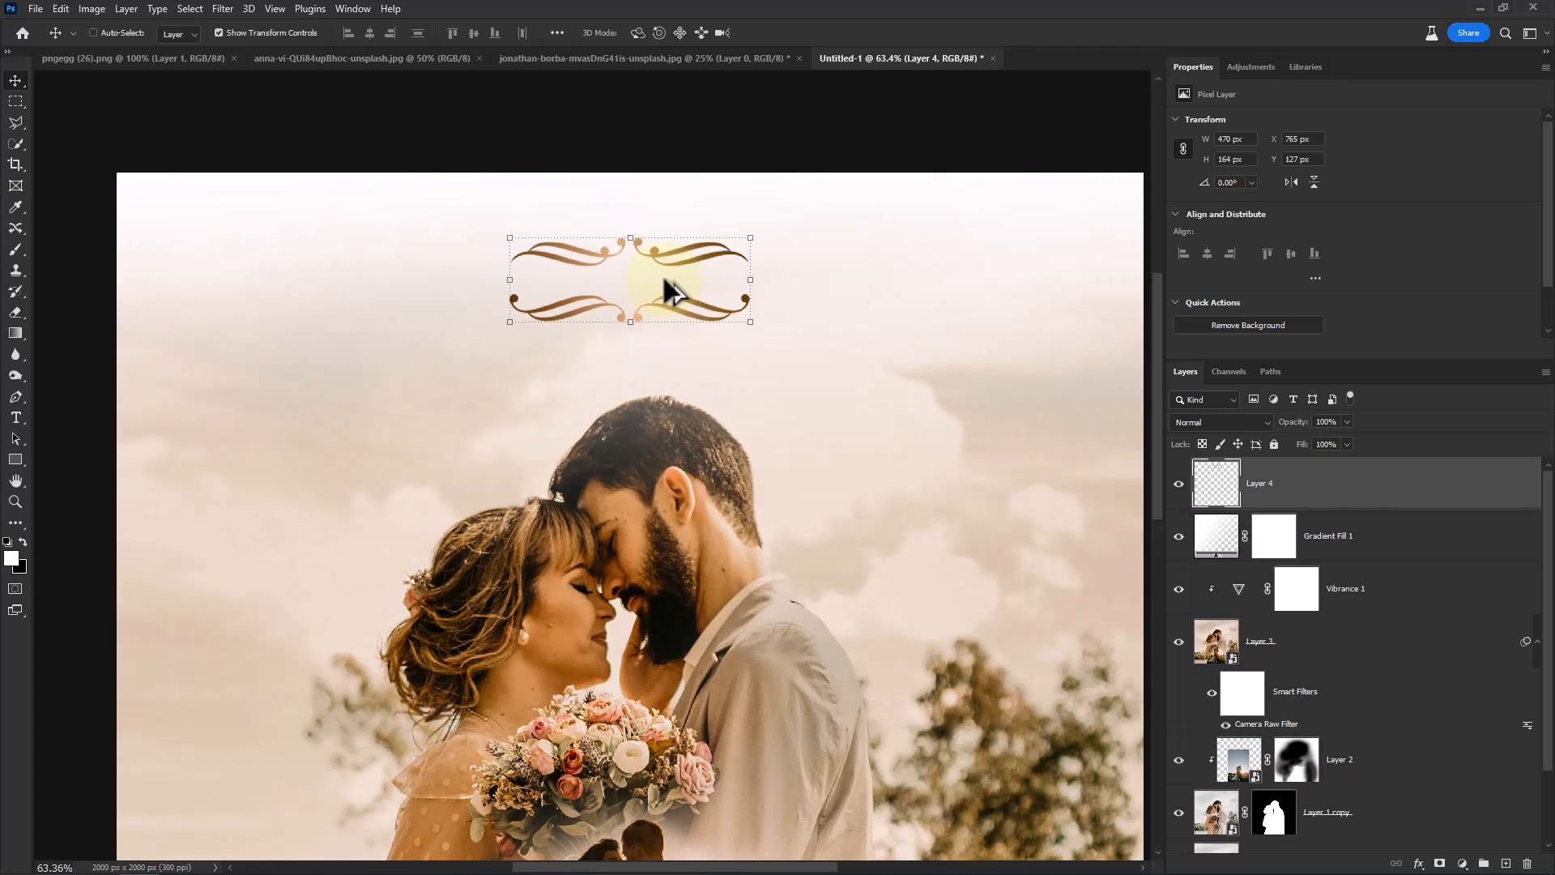
{"action": "key", "text": "Delete"}
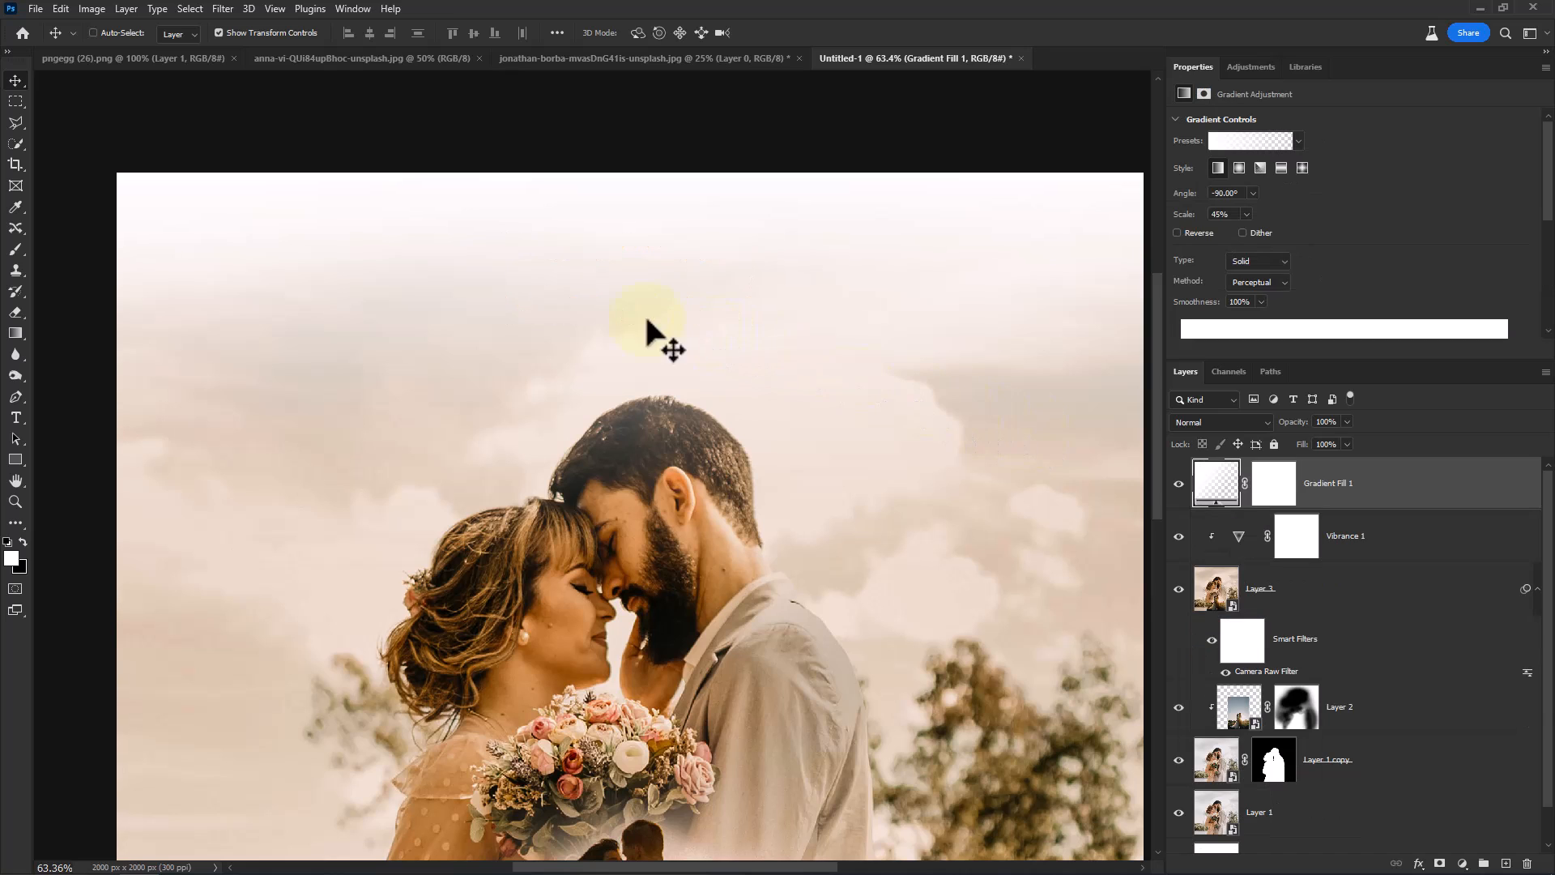
In pngegg (26).png, clear the old selection, outline the uppermost short scrollwork divider with the Polygonal Lasso and copy it.
{"action": "left_click", "coordinate": [197, 68]}
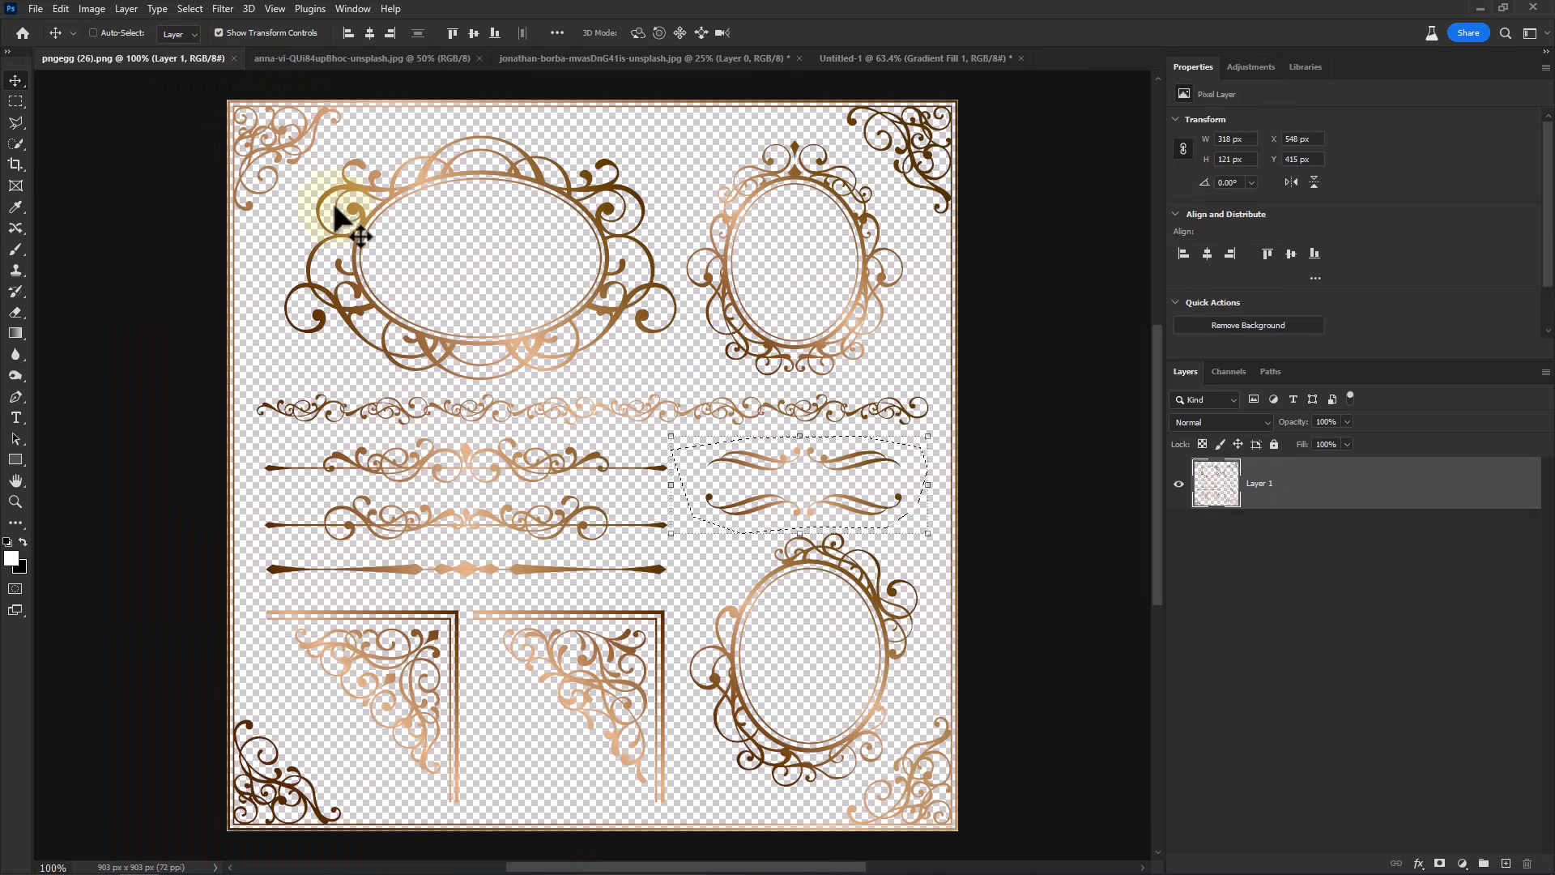
{"action": "left_click", "coordinate": [13, 119]}
{"action": "key", "text": "ctrl+d"}
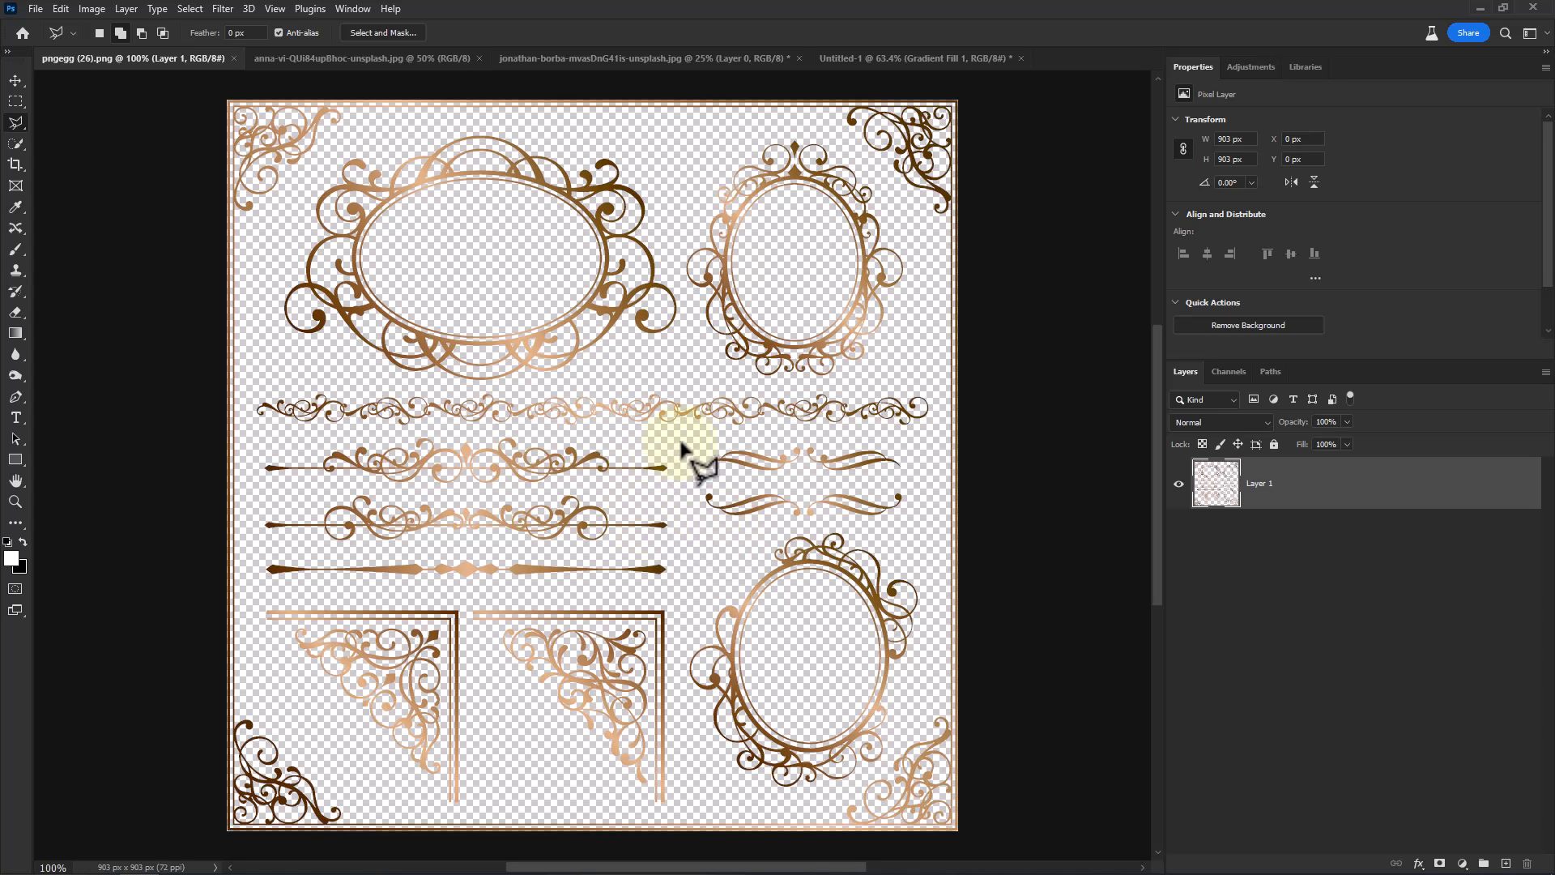
{"action": "left_click", "coordinate": [681, 491]}
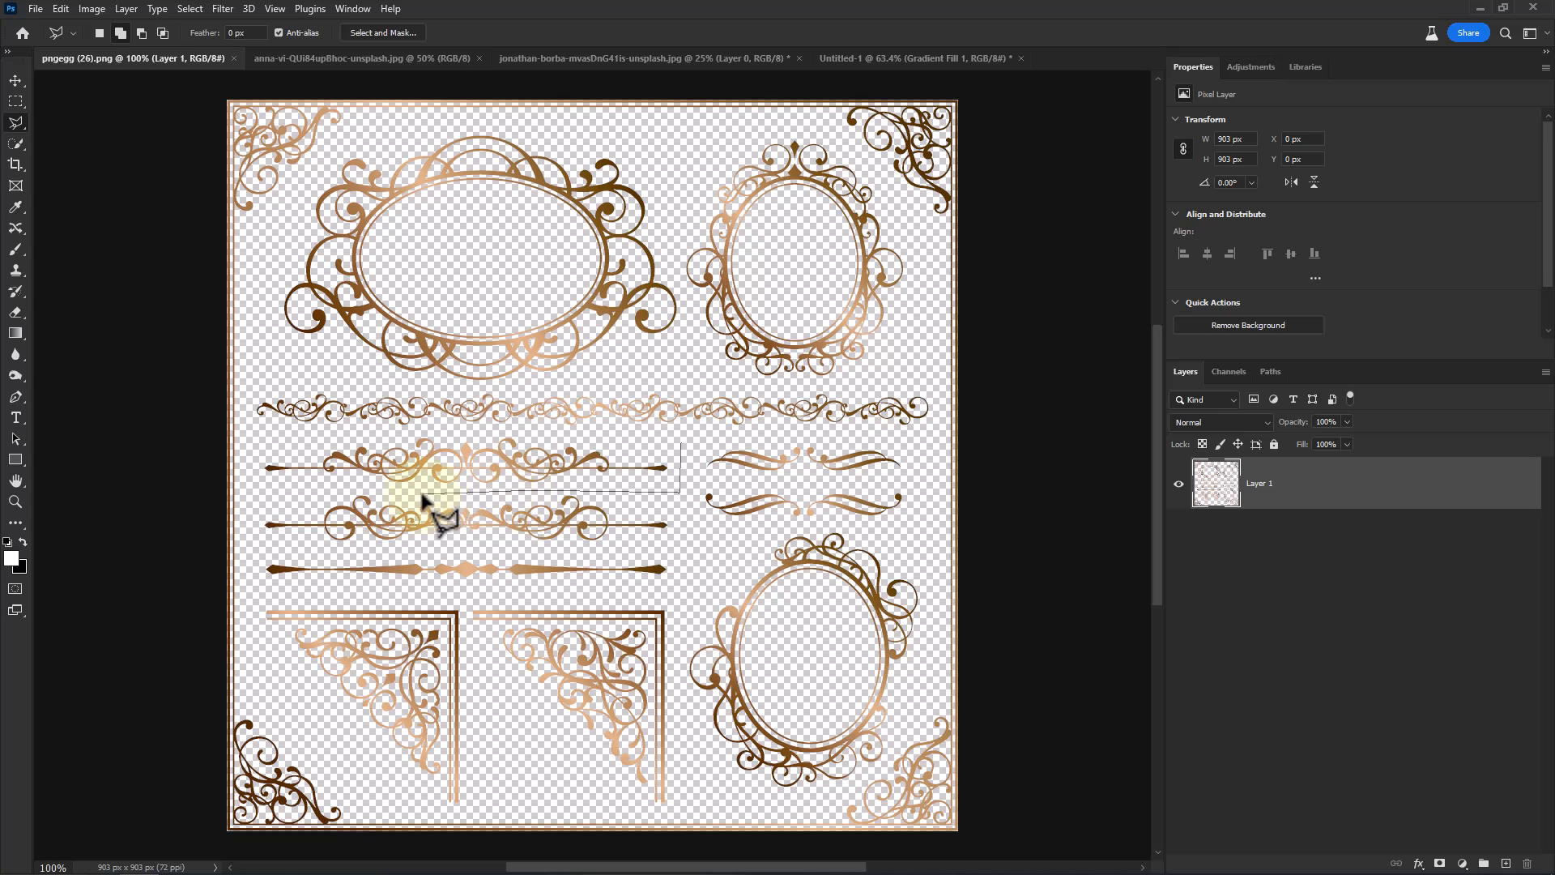
{"action": "left_click", "coordinate": [264, 486]}
{"action": "left_click", "coordinate": [250, 458]}
{"action": "left_click", "coordinate": [262, 428]}
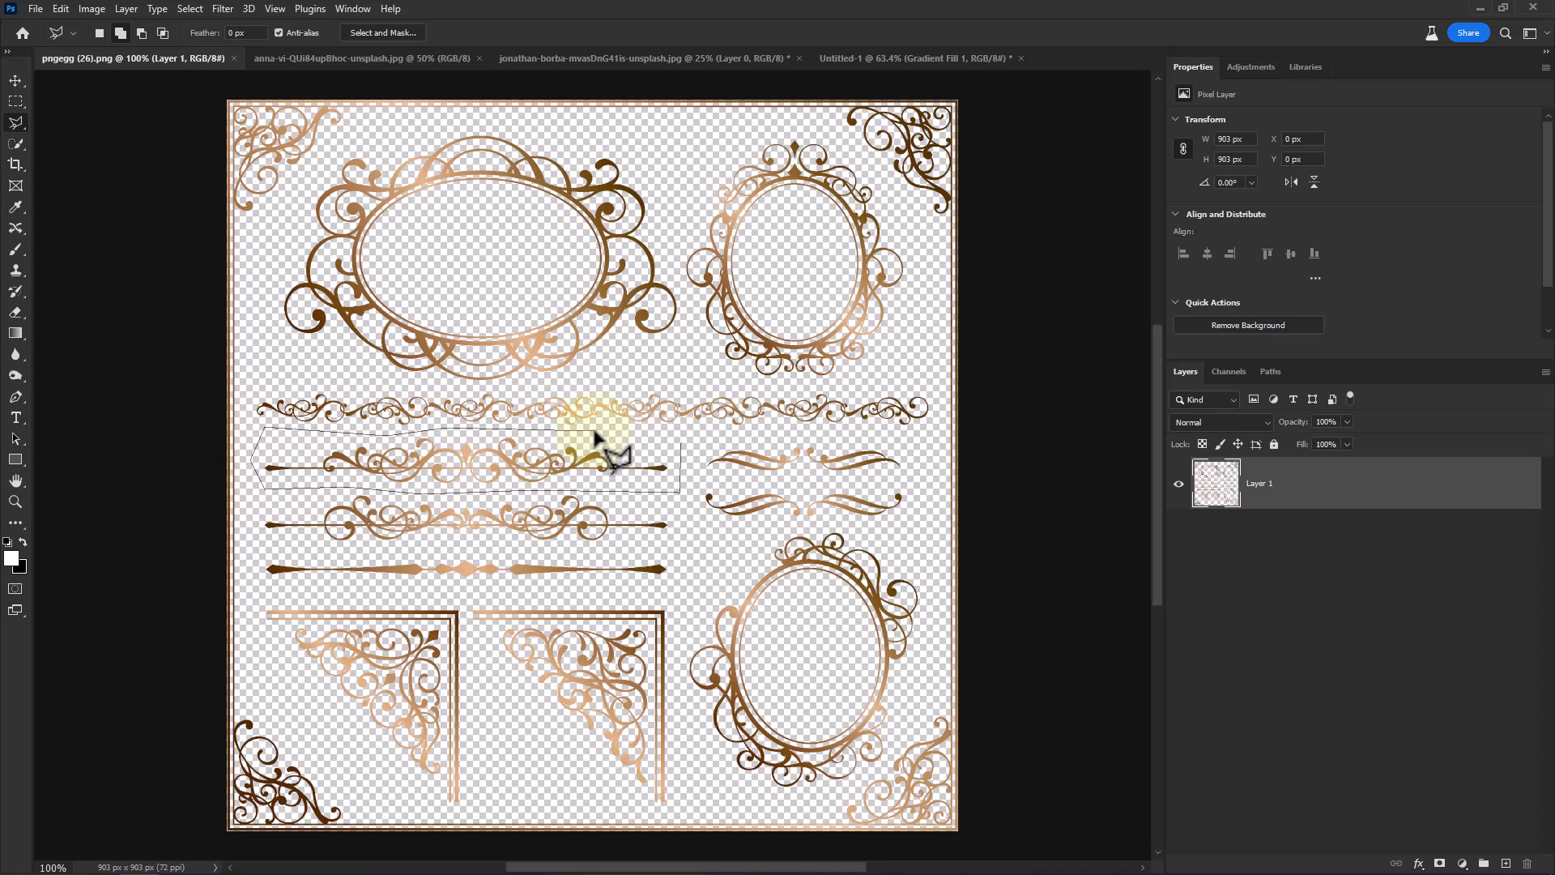
{"action": "double_click", "coordinate": [606, 444]}
{"action": "key", "text": "ctrl+c"}
Paste the divider into Untitled-1, move it to the top of the image and enlarge it to about 963 px wide.
{"action": "left_click", "coordinate": [879, 61]}
{"action": "key", "text": "ctrl+v"}
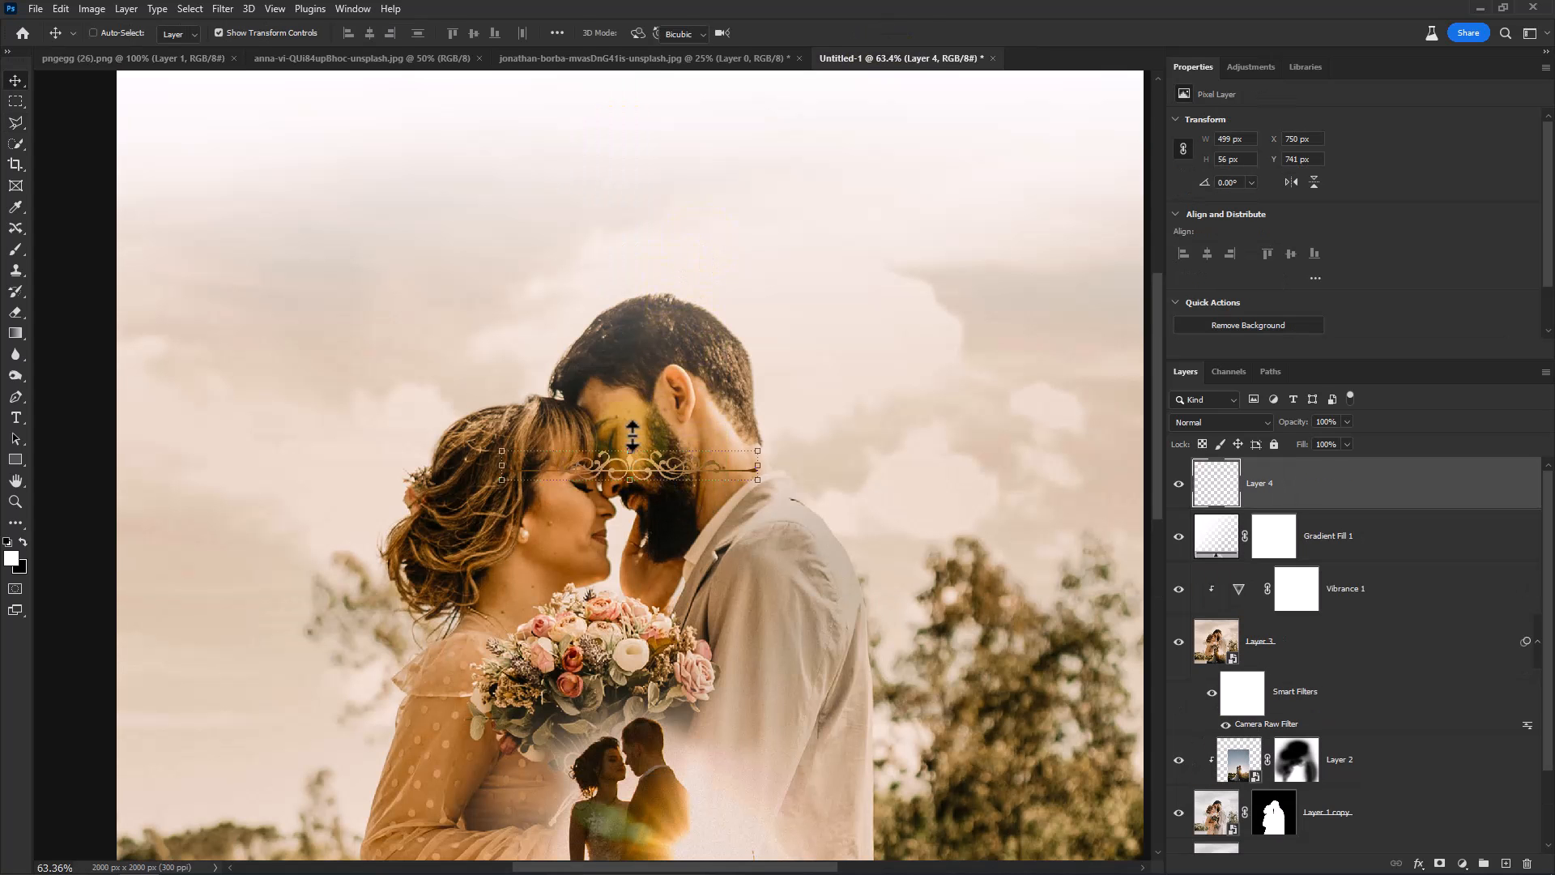
{"action": "key", "text": "ctrl+t"}
{"action": "left_click_drag", "start_coordinate": [673, 456], "coordinate": [720, 148]}
{"action": "key", "text": "Return"}
{"action": "scroll", "coordinate": [716, 170], "scroll_direction": "down", "scroll_amount": 3}
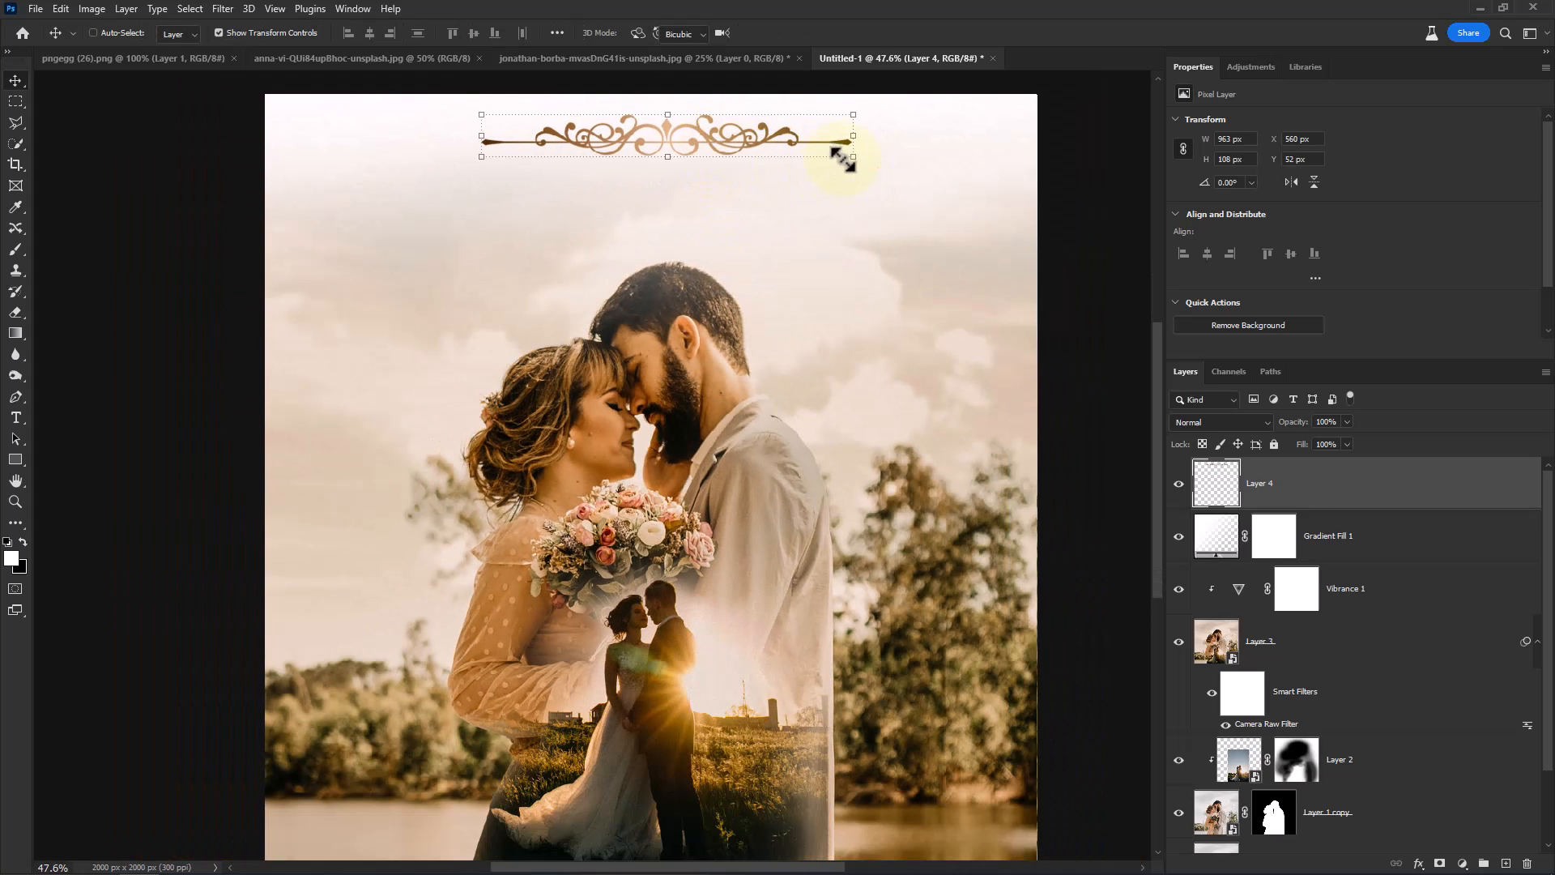
Scale the divider down to about 630 × 71 px, center it horizontally on the canvas and lower it to about Y 65 px.
{"action": "left_click_drag", "start_coordinate": [846, 158], "coordinate": [741, 140]}
{"action": "key", "text": "ctrl+a"}
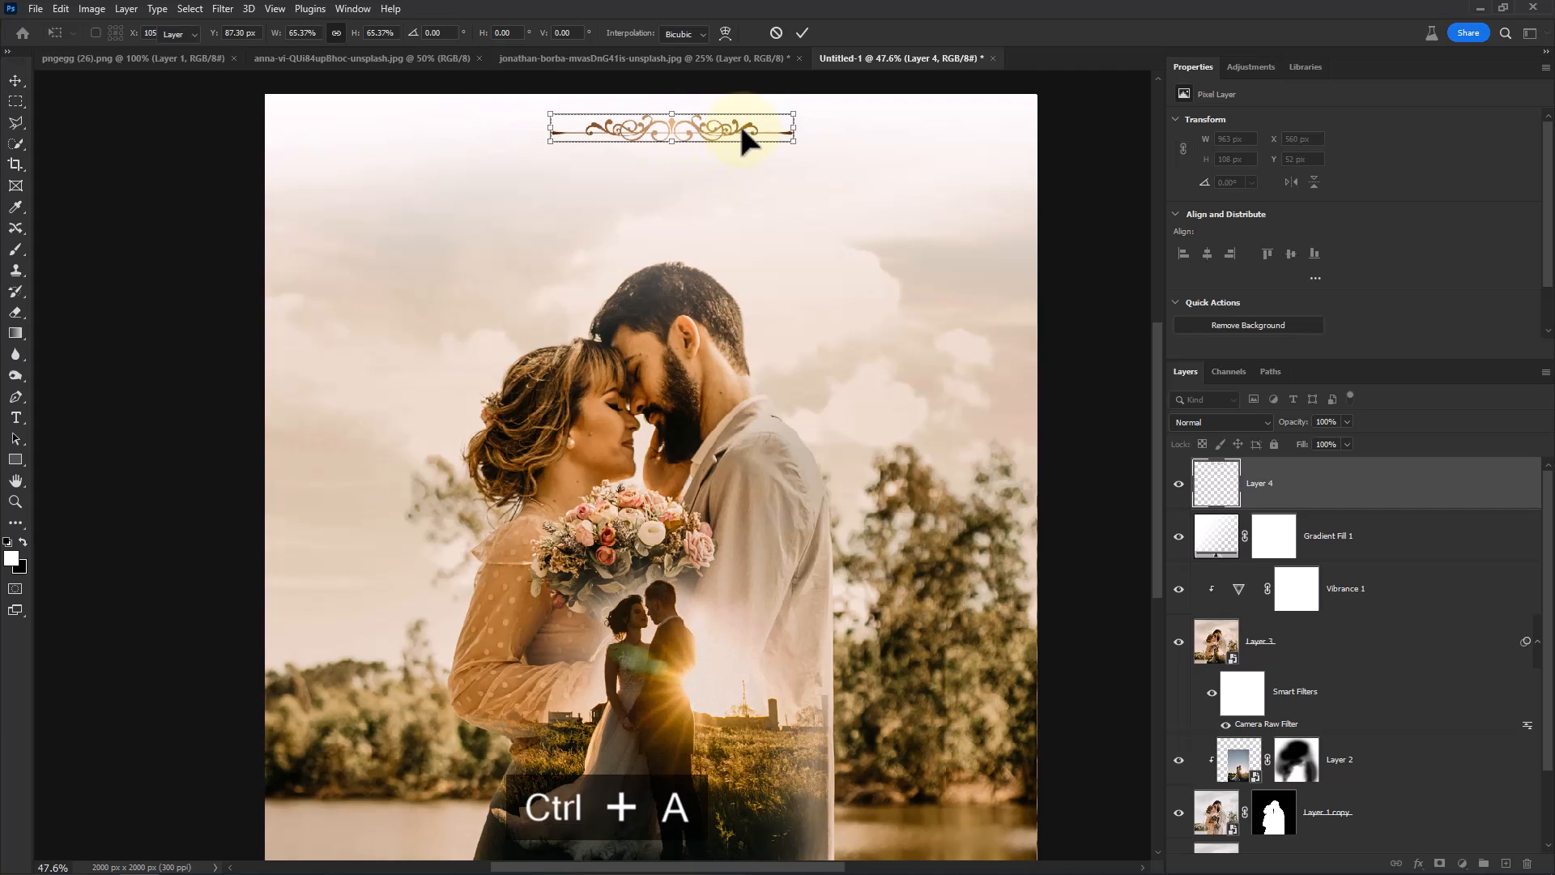
{"action": "key", "text": "Return"}
{"action": "left_click", "coordinate": [369, 32]}
{"action": "key", "text": "ctrl+d"}
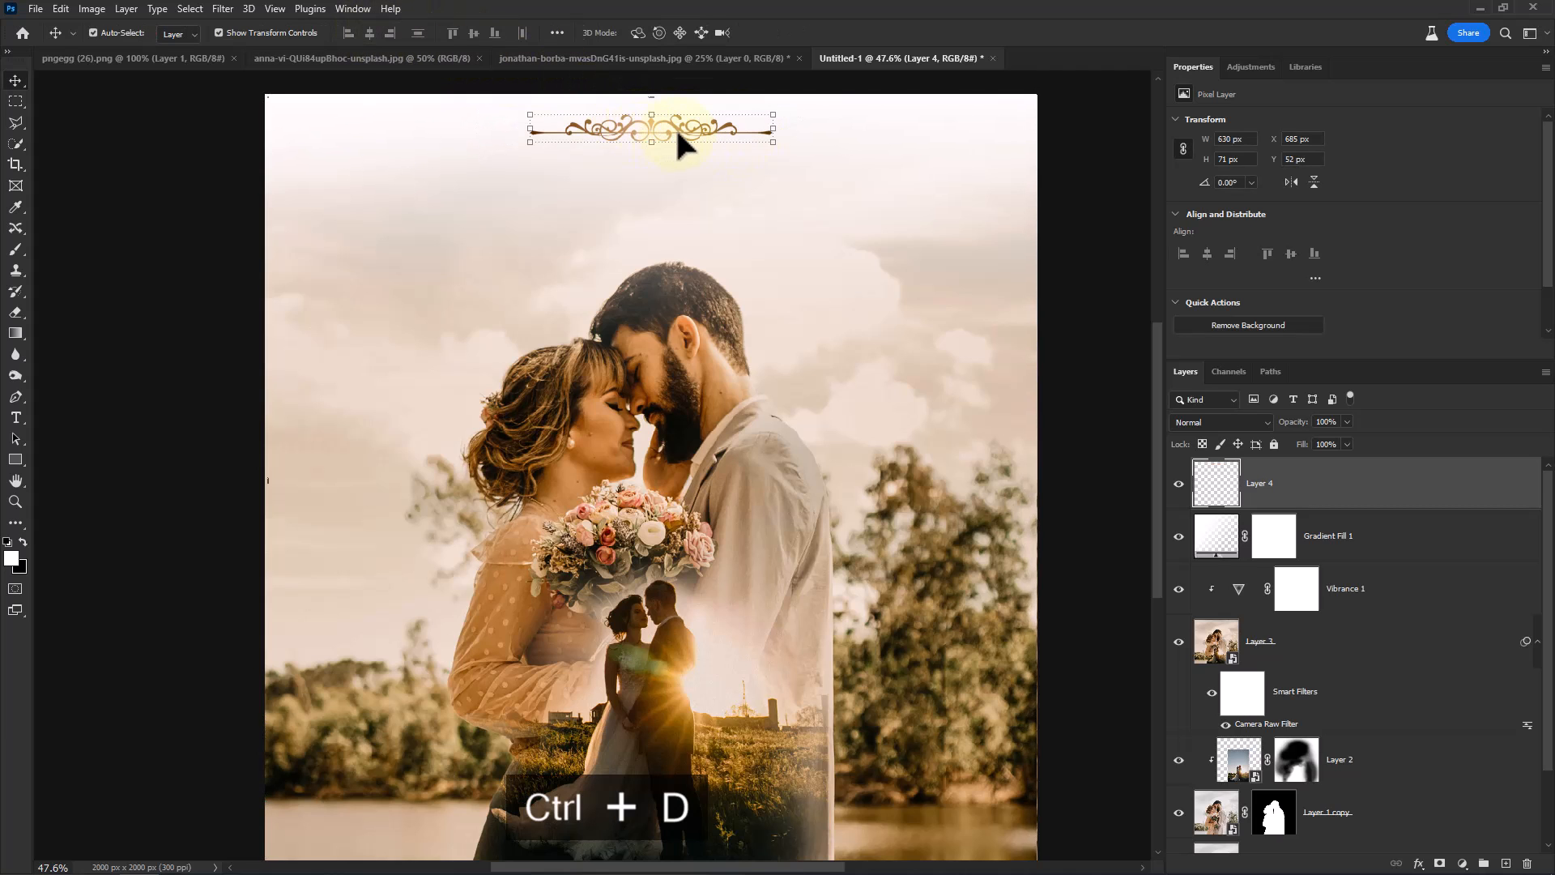
{"action": "left_click_drag", "start_coordinate": [678, 136], "coordinate": [693, 144]}
Duplicate the divider, flip the copy horizontally and vertically, and place it about 155 px below the original.
{"action": "key", "text": "ctrl+j"}
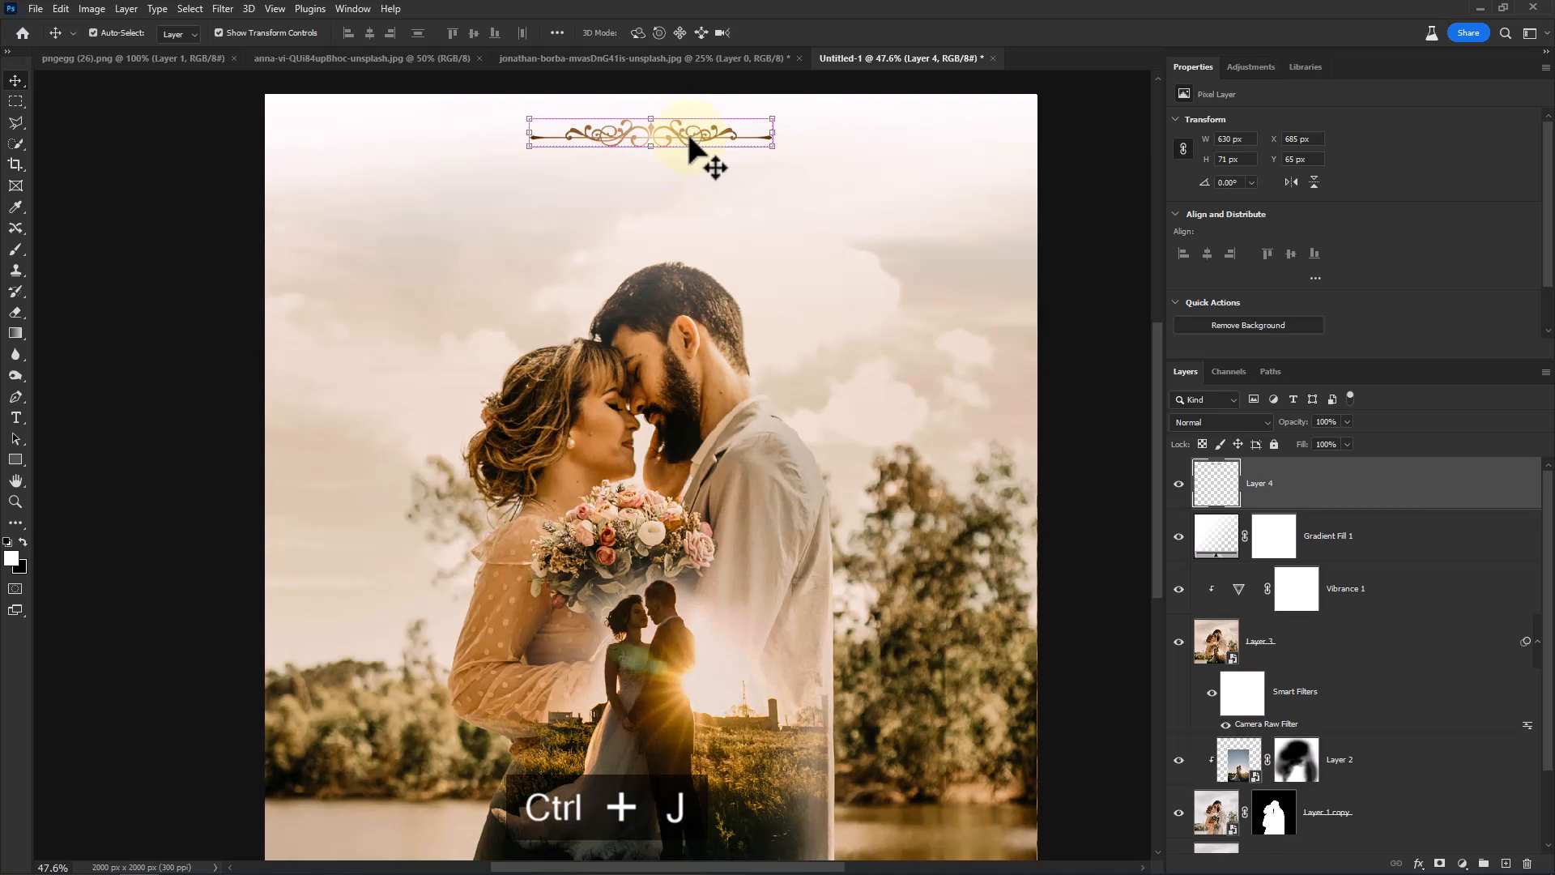
{"action": "key", "text": "ctrl+t"}
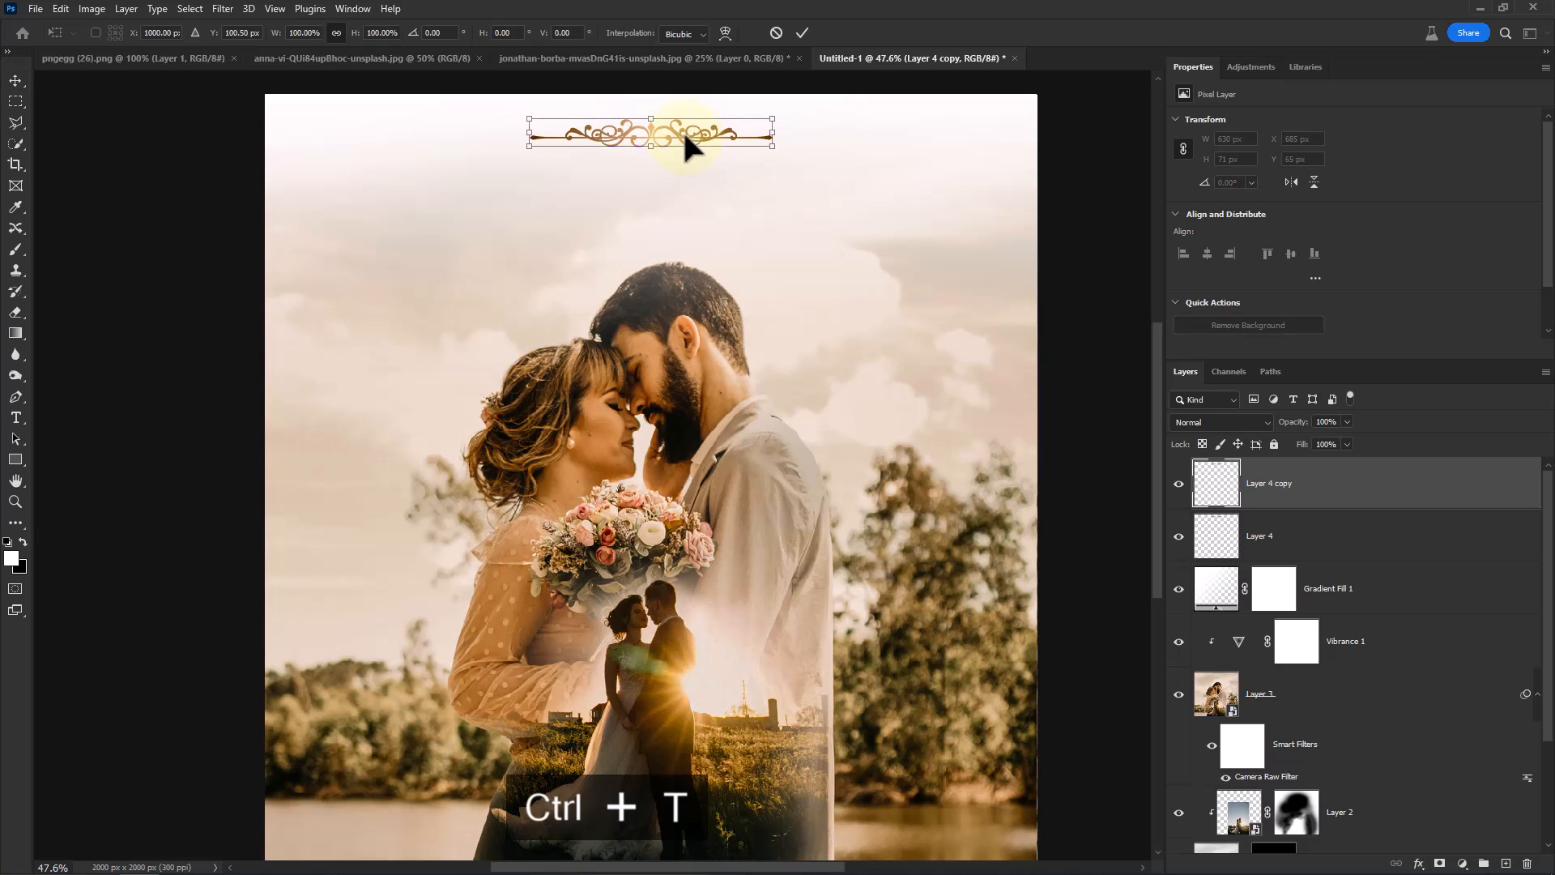
{"action": "right_click", "coordinate": [687, 143]}
{"action": "left_click", "coordinate": [713, 452]}
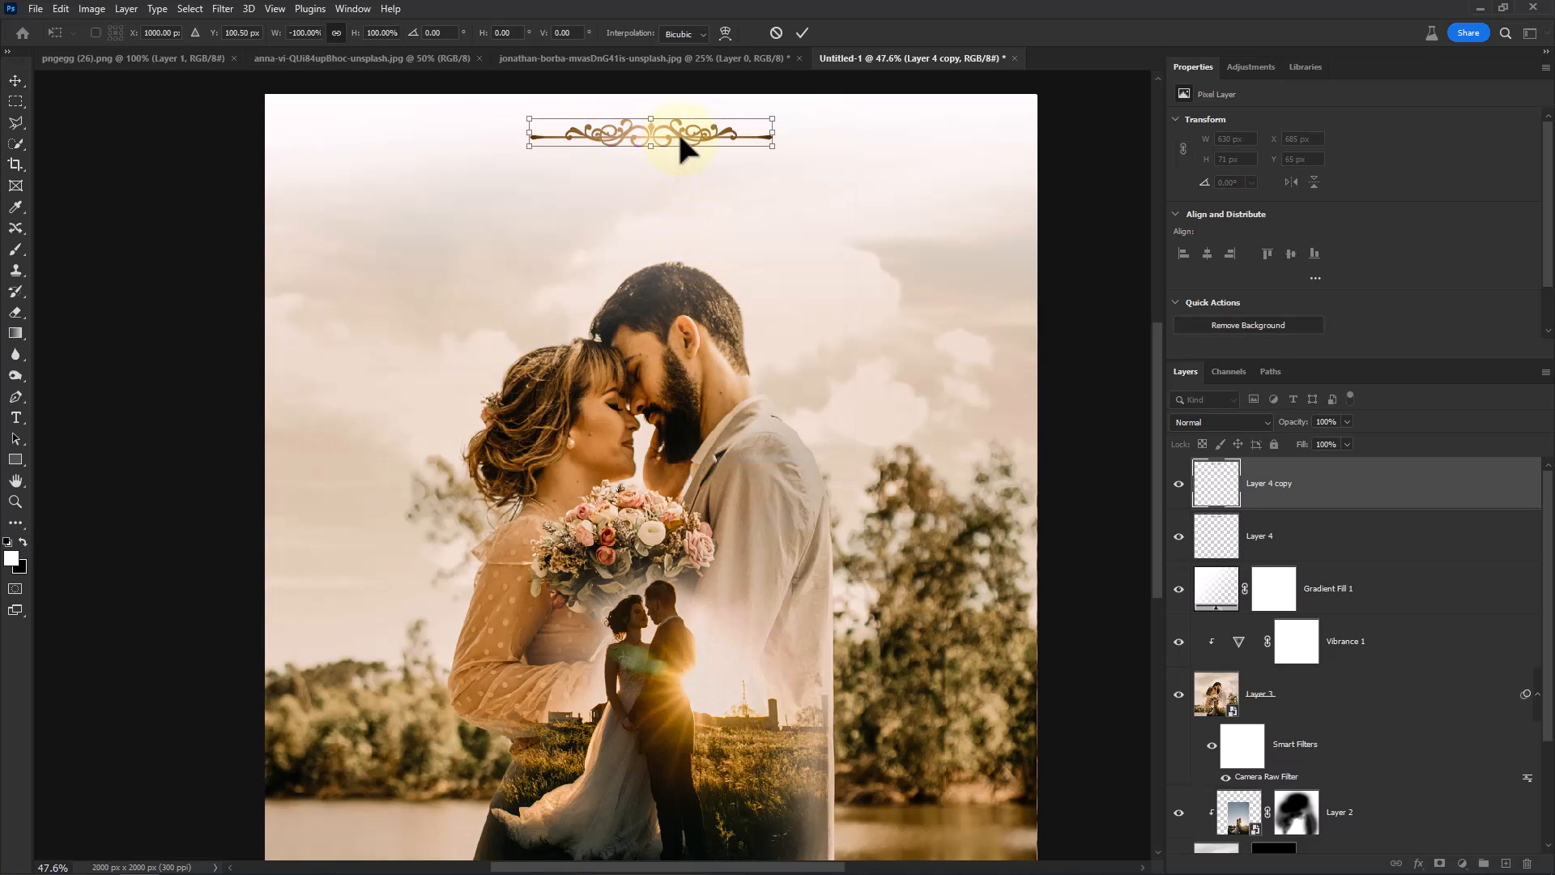
{"action": "left_click_drag", "start_coordinate": [680, 148], "coordinate": [675, 188]}
{"action": "right_click", "coordinate": [676, 210]}
{"action": "left_click", "coordinate": [703, 542]}
{"action": "key", "text": "Return"}
{"action": "scroll", "coordinate": [702, 194], "scroll_direction": "down", "scroll_amount": 2}
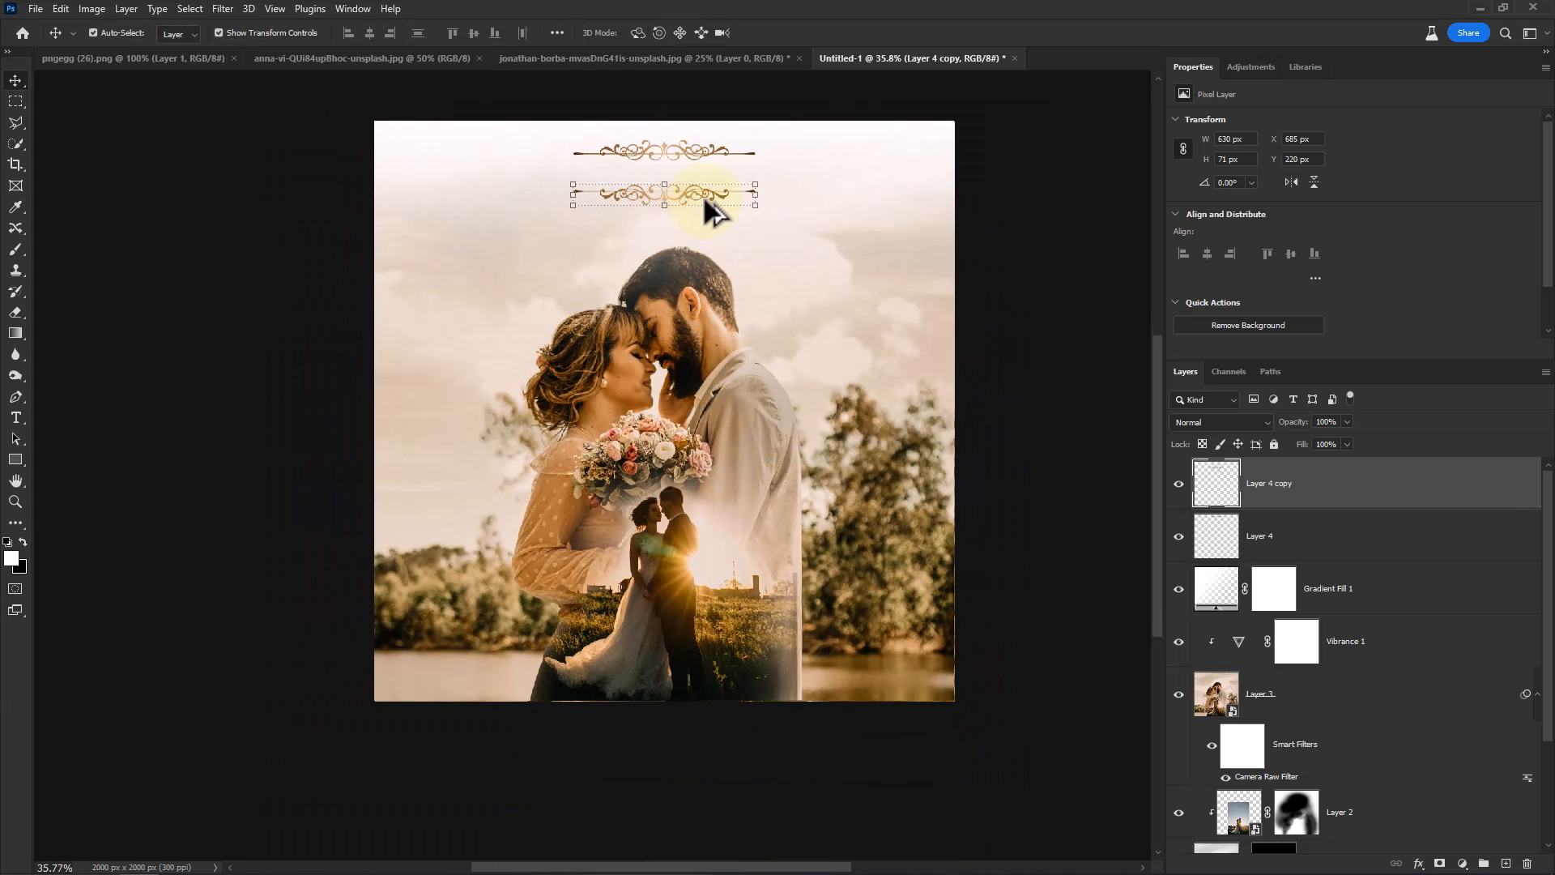
{"action": "scroll", "coordinate": [688, 162], "scroll_direction": "up", "scroll_amount": 3}
{"action": "scroll", "coordinate": [692, 158], "scroll_direction": "down", "scroll_amount": 1}
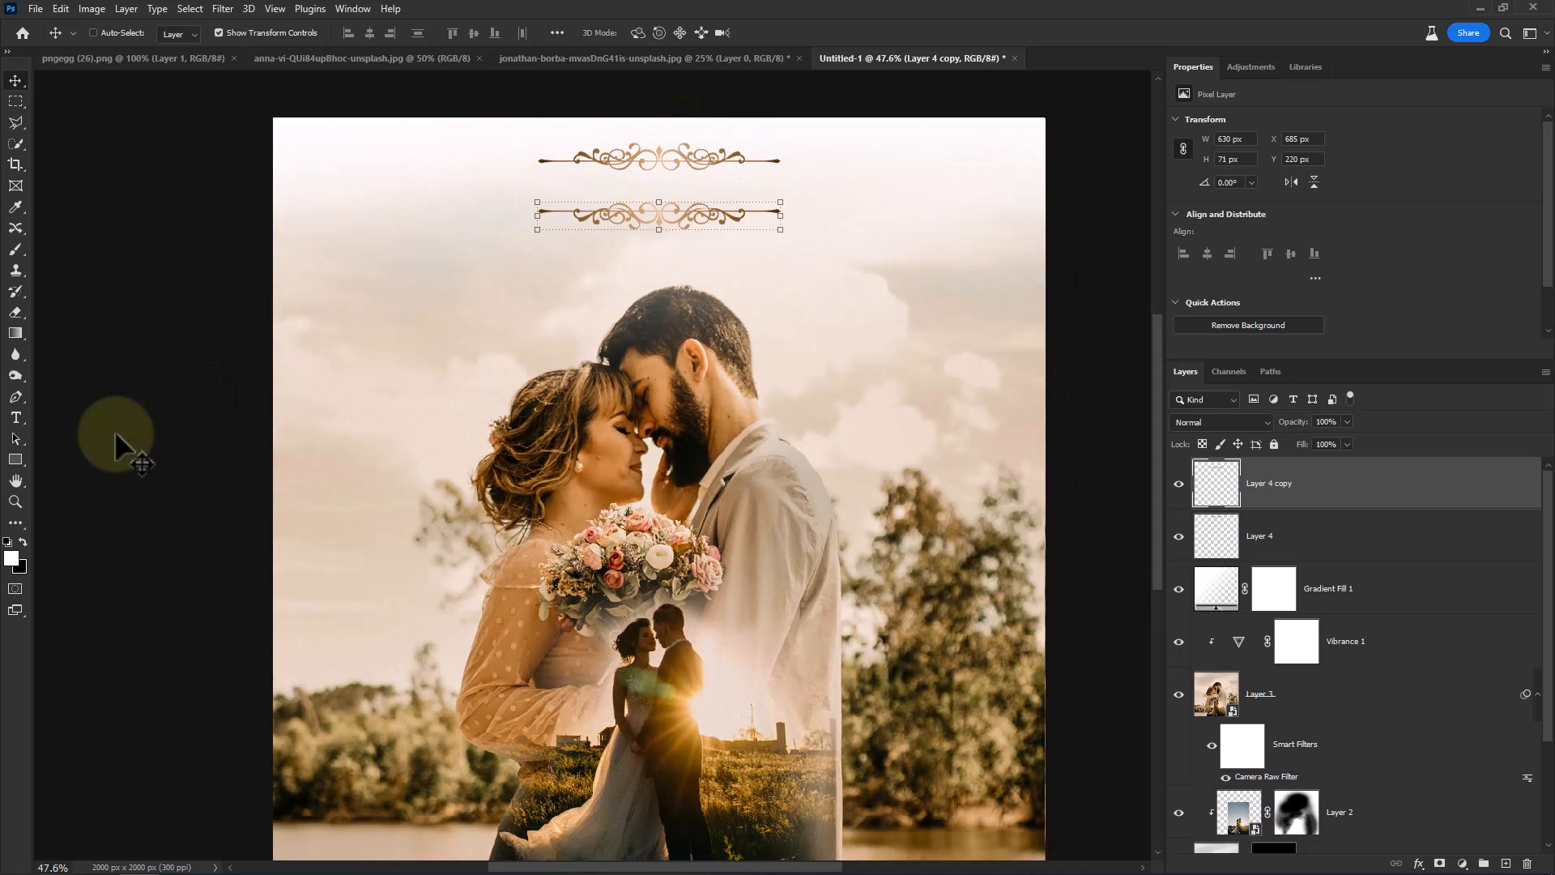
Set the text color to the dark brown #562a00 sampled from the divider's end and the font to Franklin Gothic Demi.
{"action": "left_click", "coordinate": [16, 417]}
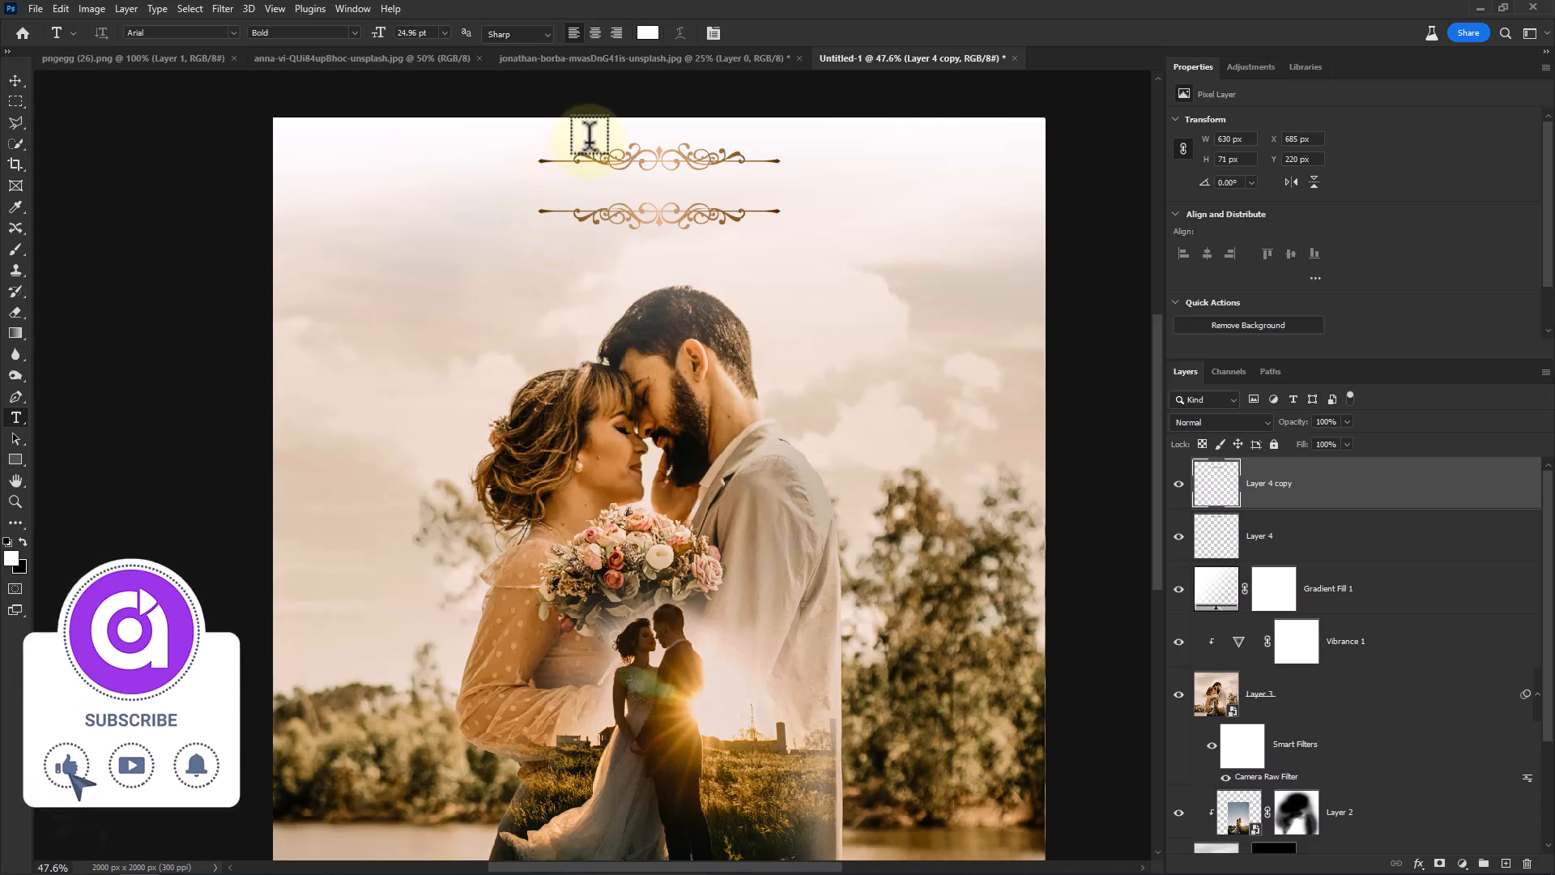
{"action": "left_click", "coordinate": [648, 33]}
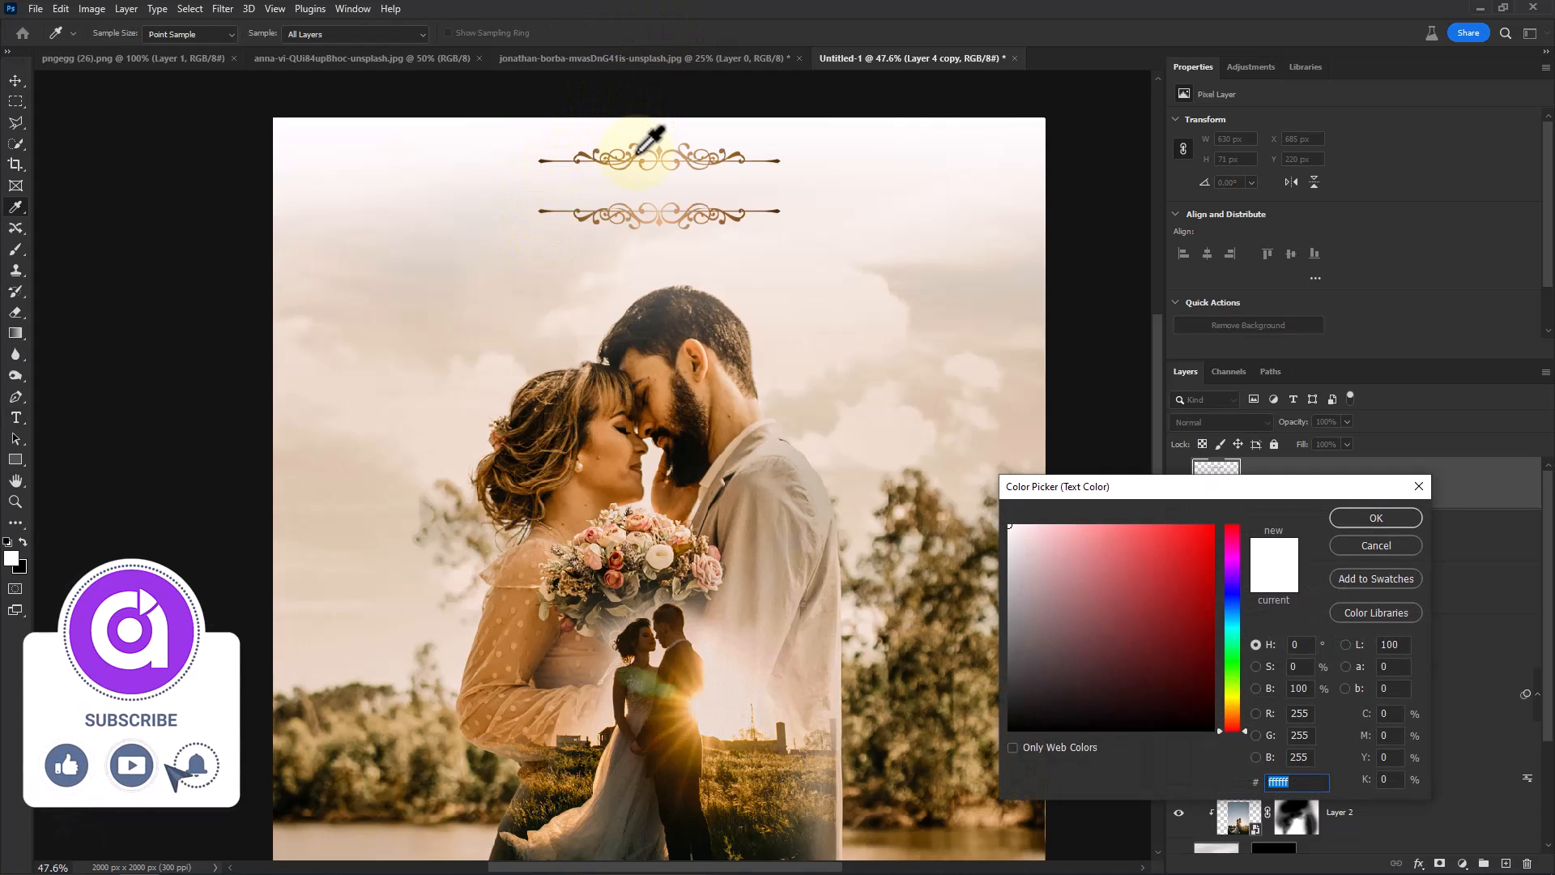
{"action": "left_click", "coordinate": [641, 154]}
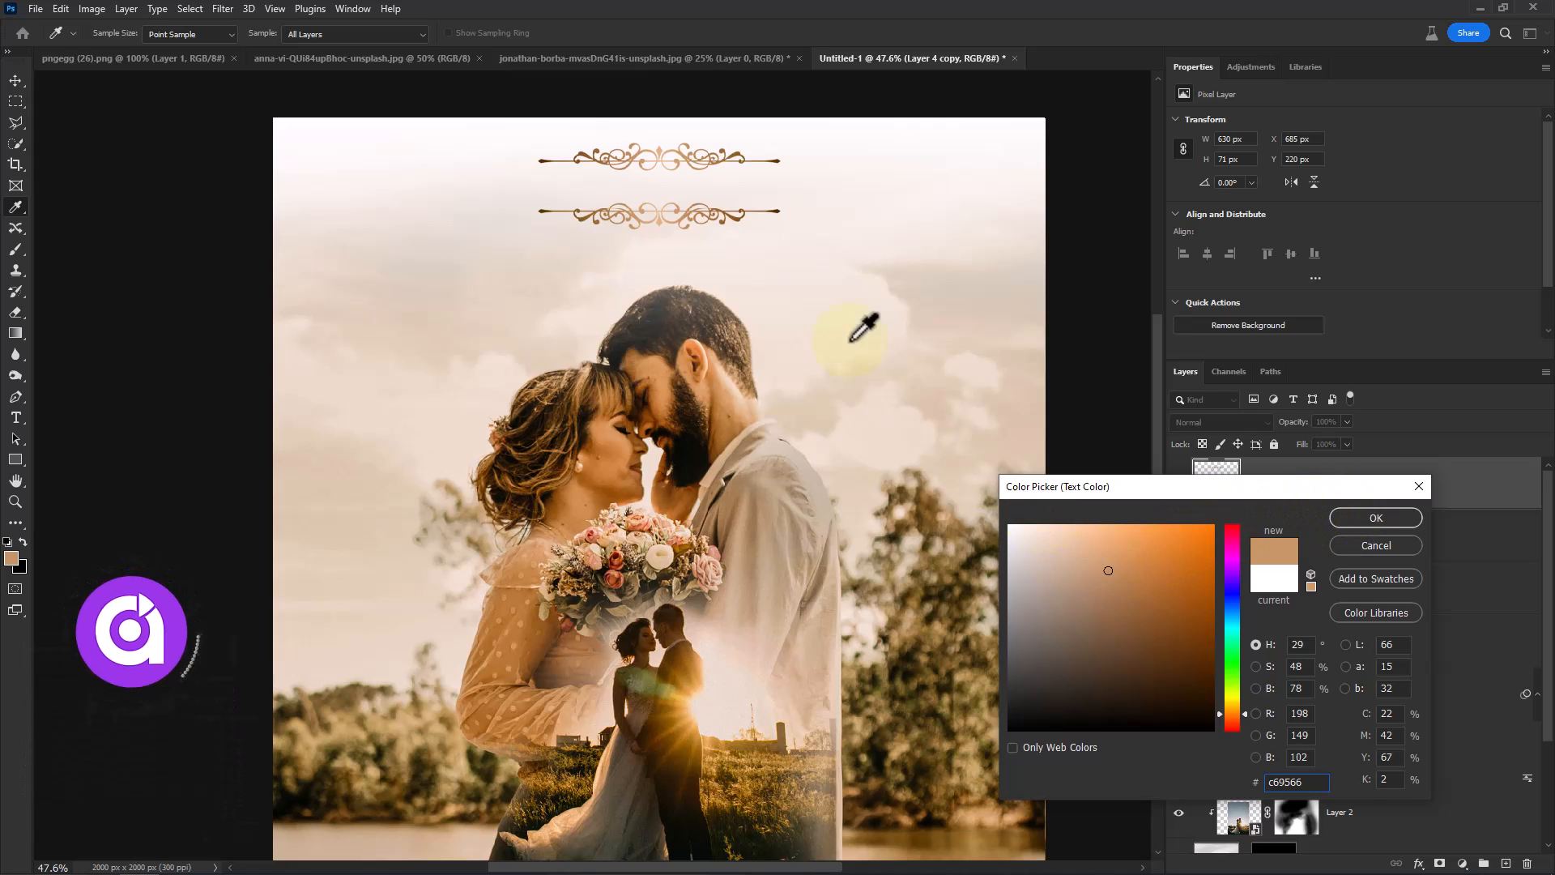
{"action": "left_click", "coordinate": [542, 160]}
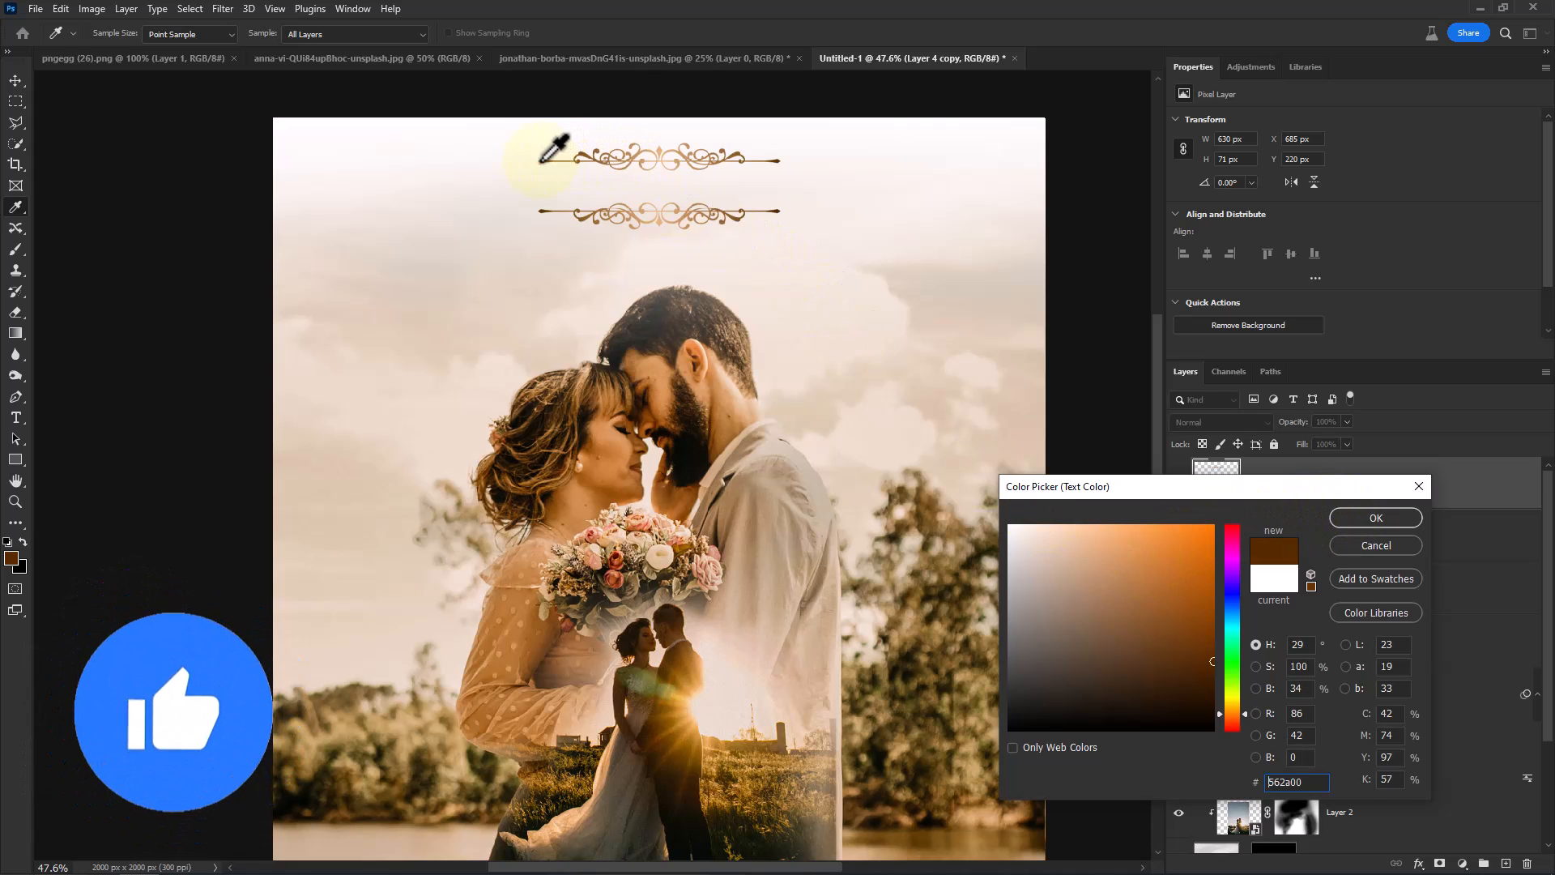
{"action": "key", "text": "Return"}
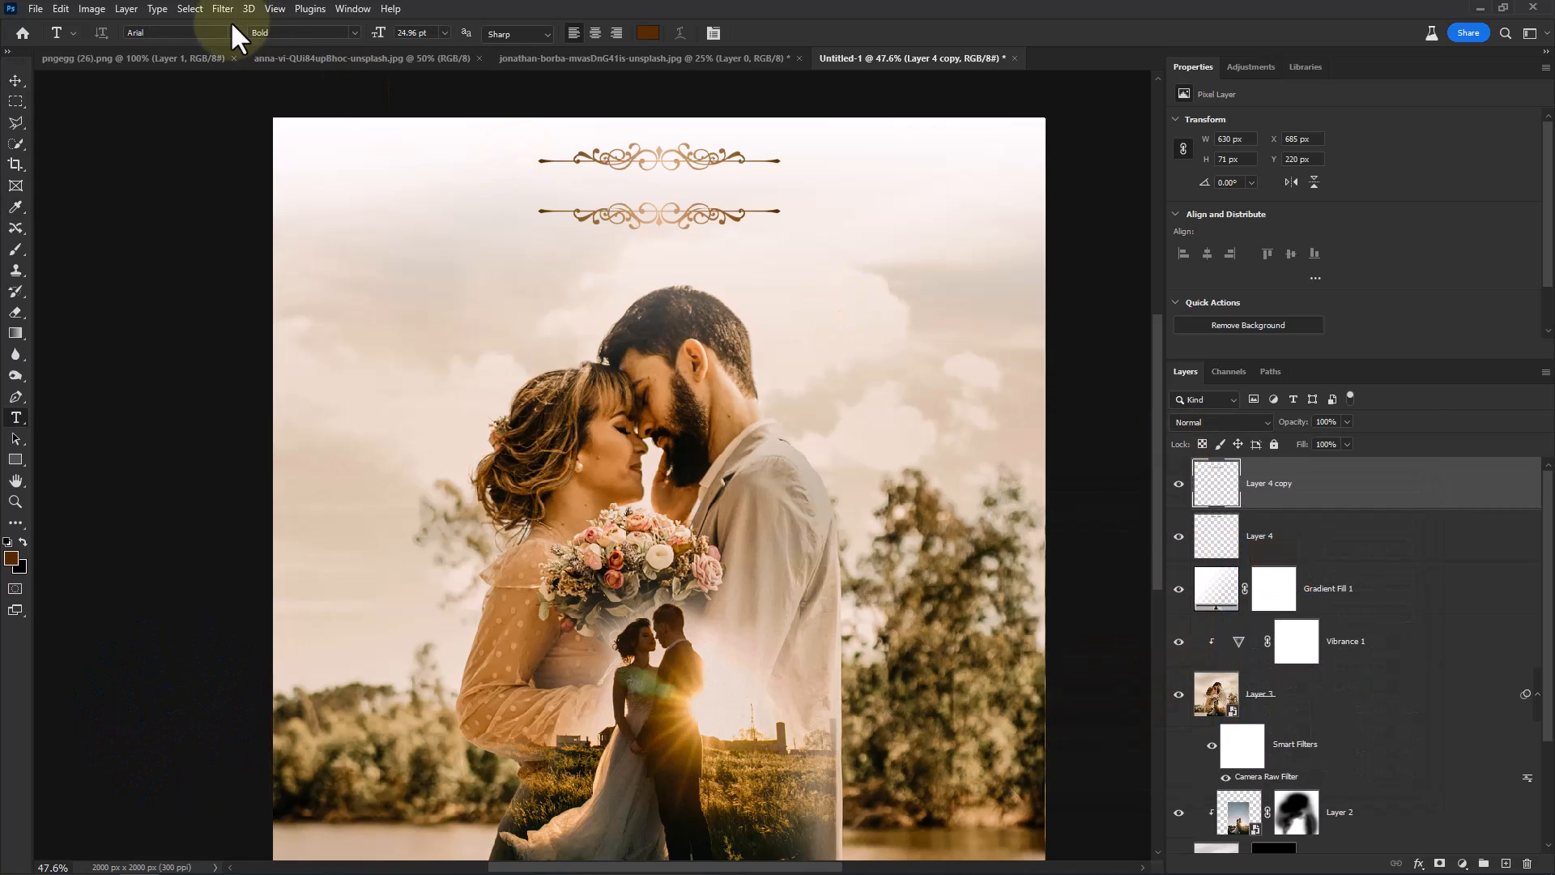
{"action": "left_click", "coordinate": [231, 31]}
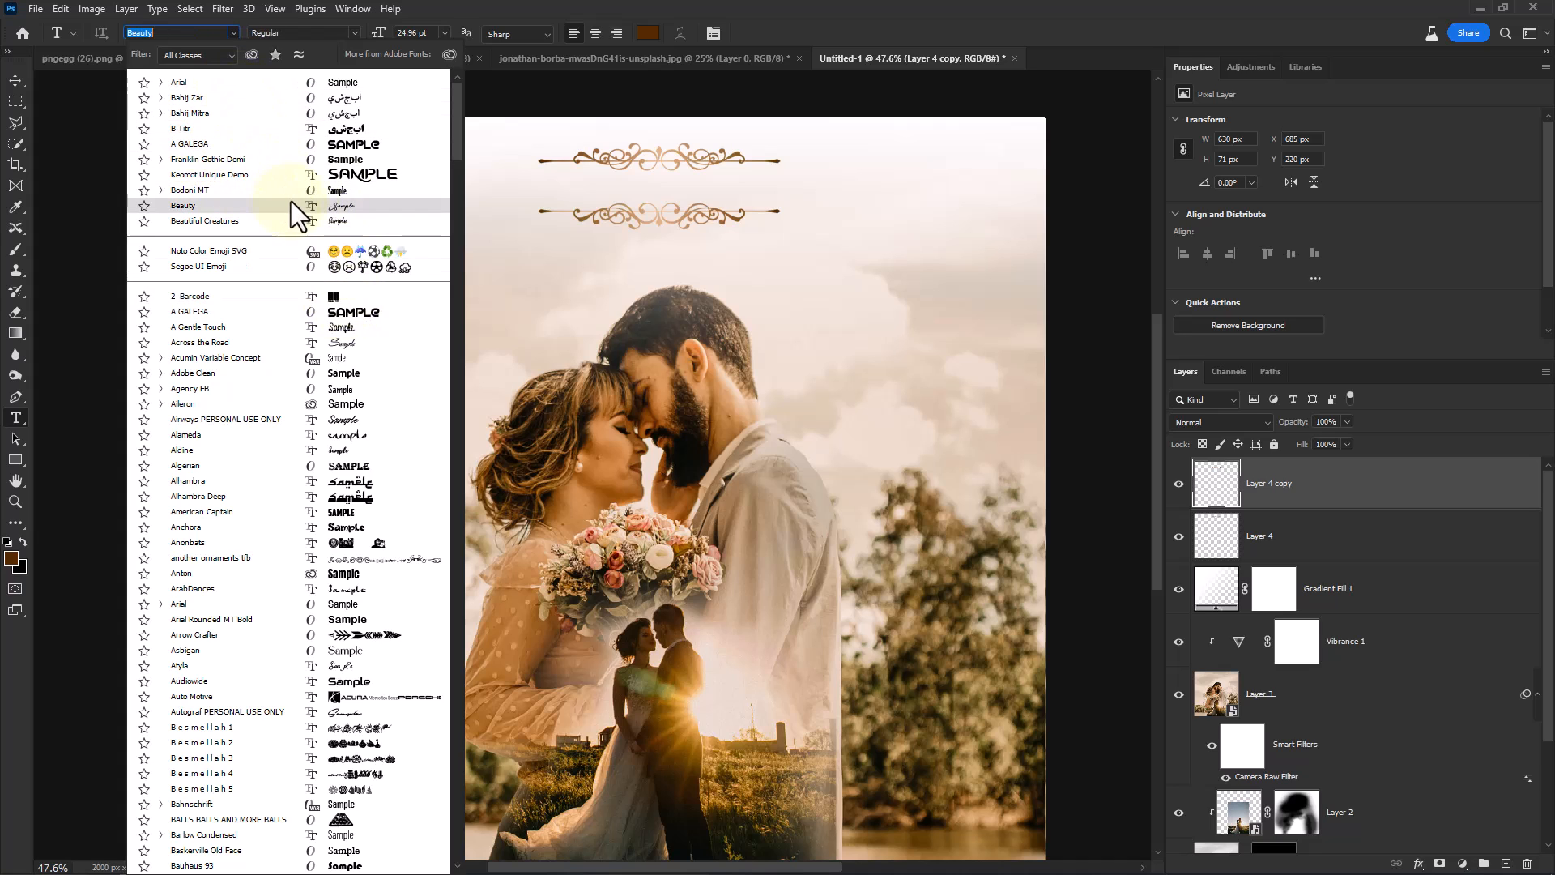
{"action": "left_click", "coordinate": [277, 160]}
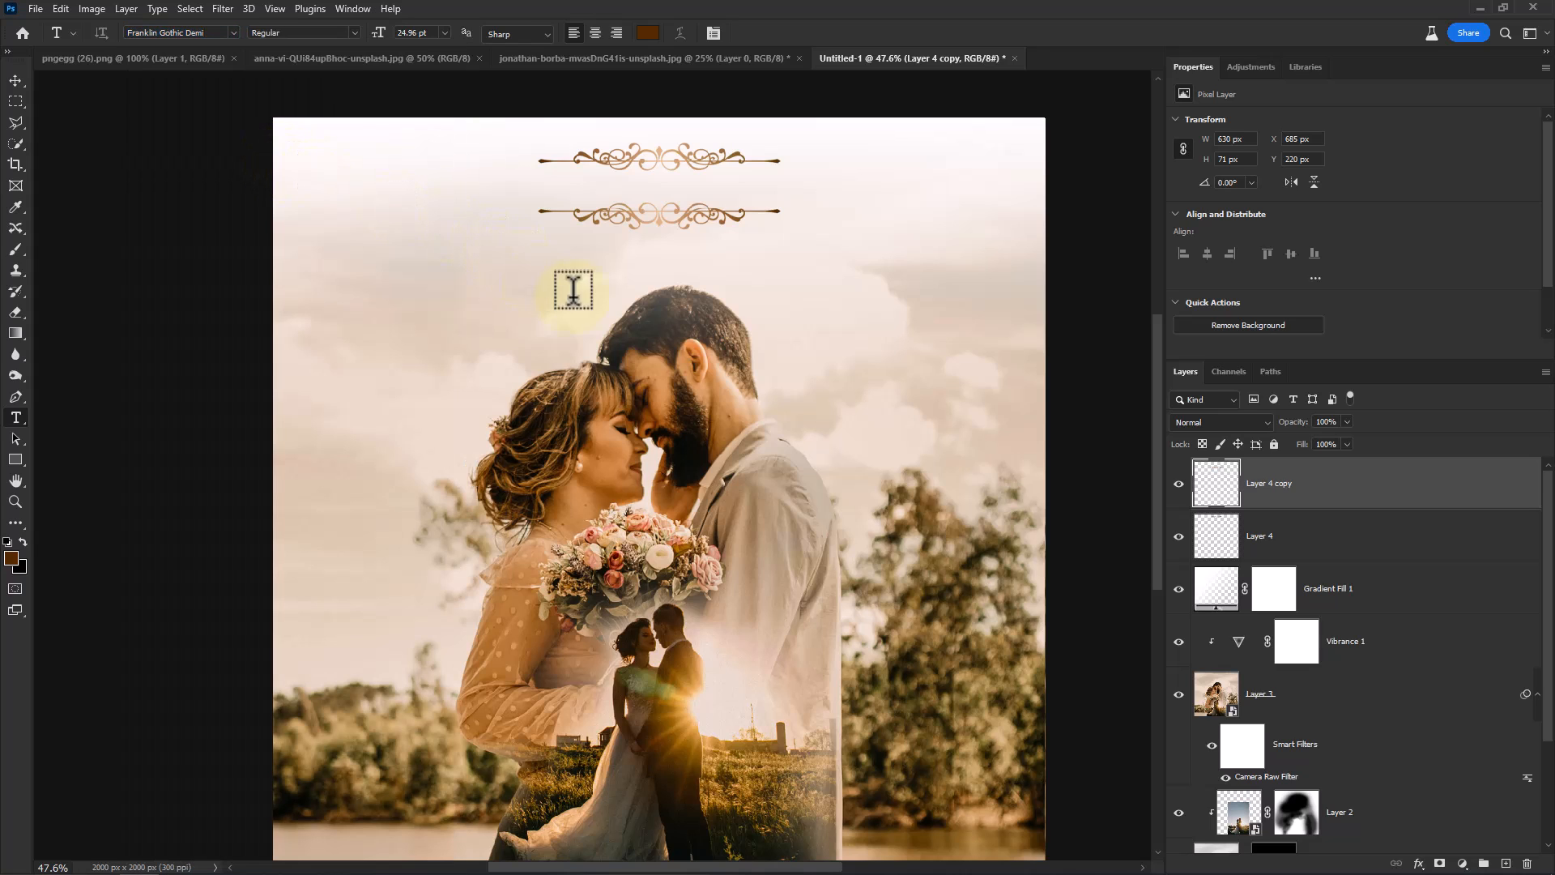
Add the text "HOW TO CREATE" below the lower divider.
{"action": "left_click", "coordinate": [621, 277]}
{"action": "type", "text": "H"}
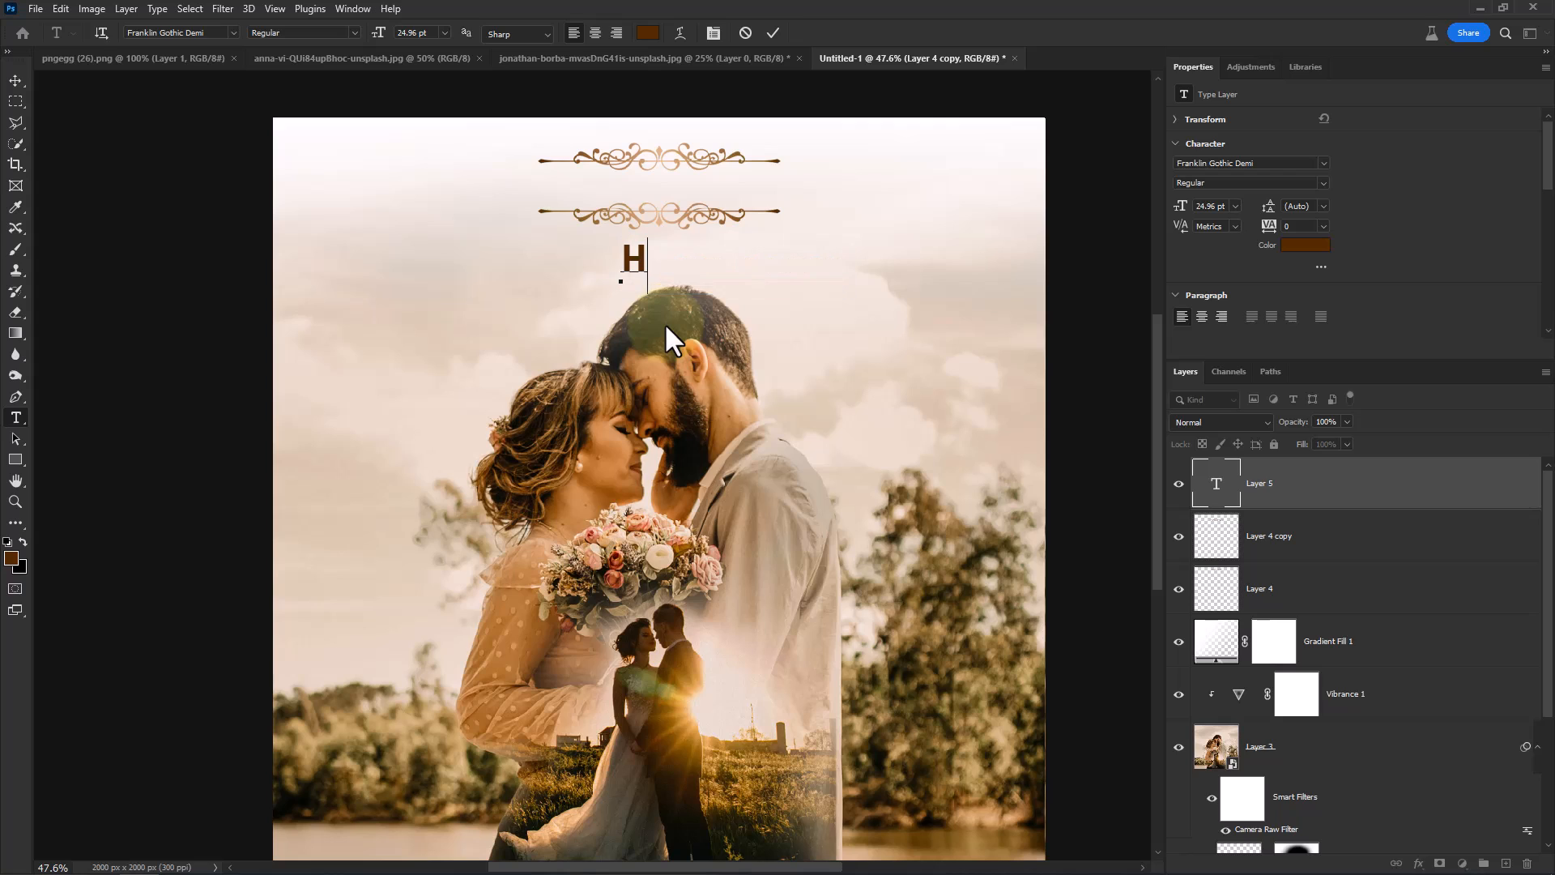
{"action": "type", "text": "OW TO CREATE"}
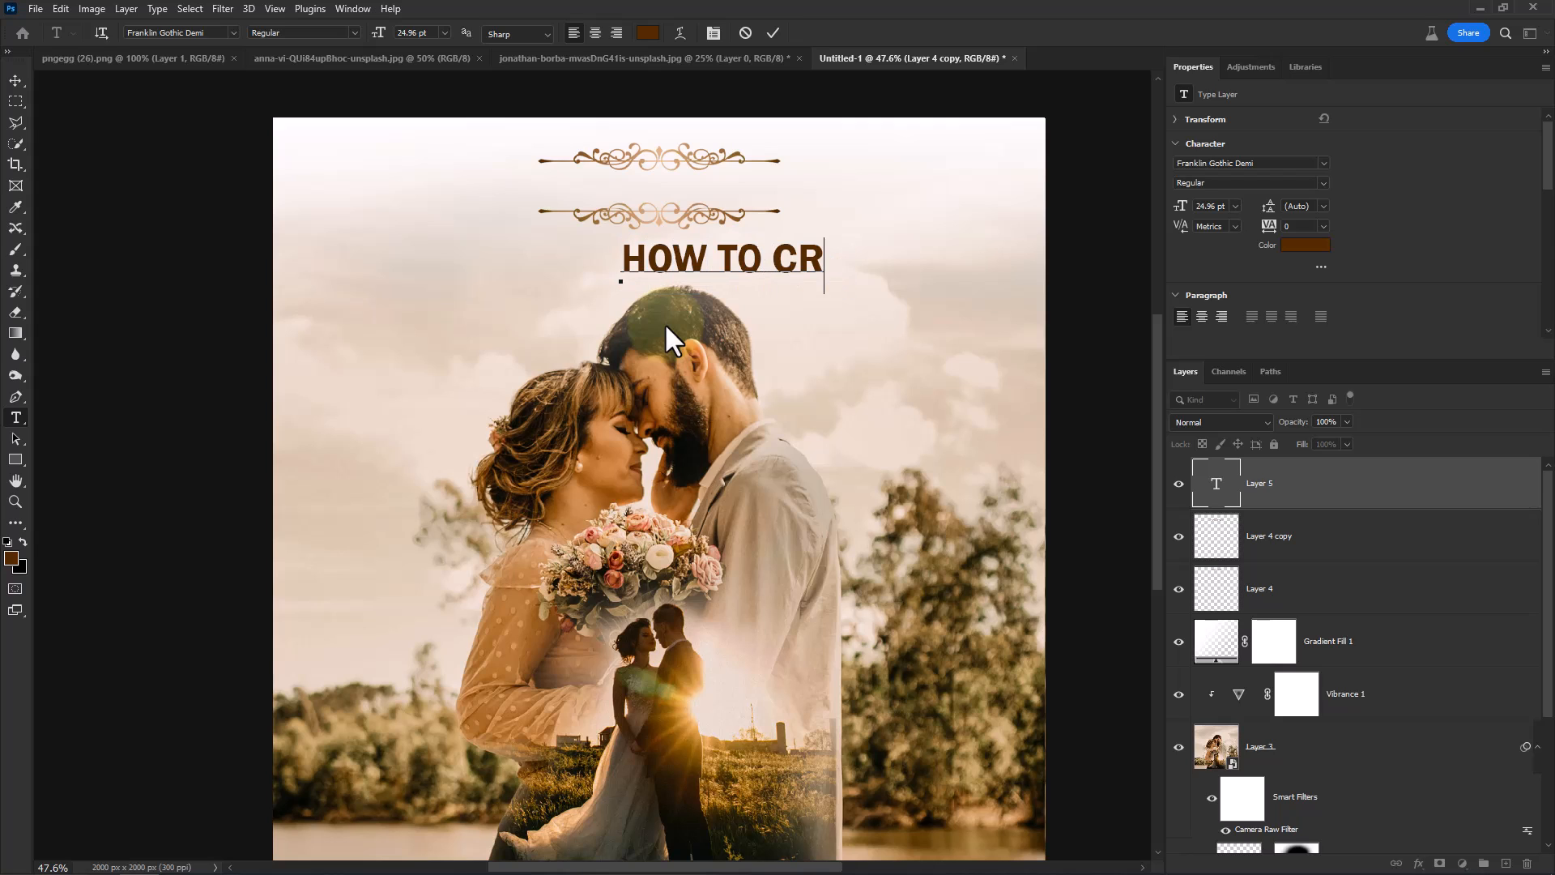
{"action": "key", "text": "ctrl+Return"}
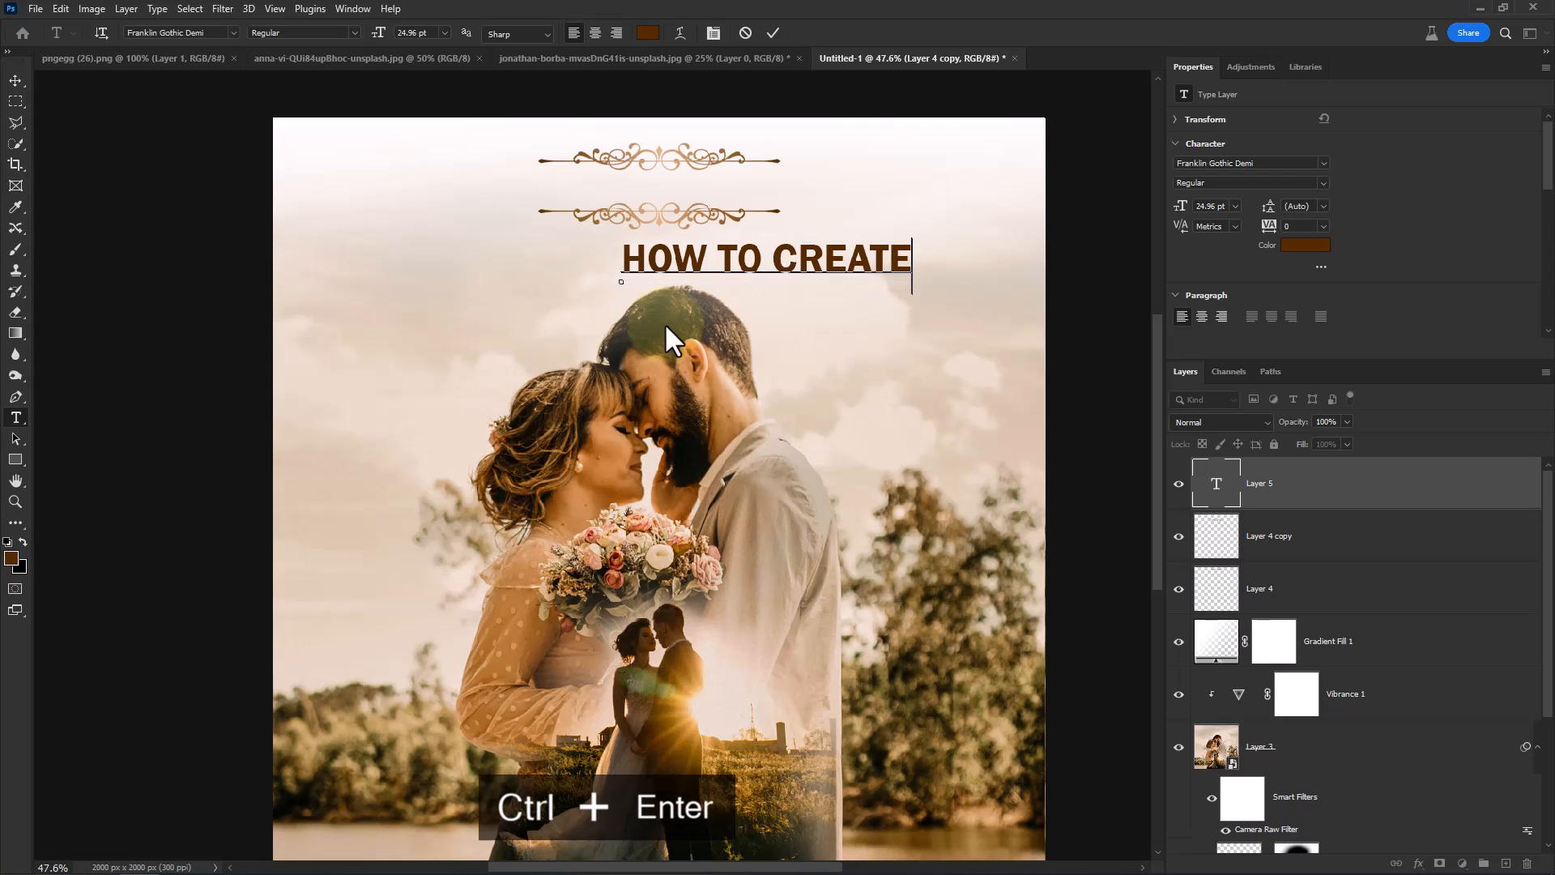
Scale the HOW TO CREATE text to about 13.39 pt and center it between the two dividers.
{"action": "key", "text": "v"}
{"action": "left_click_drag", "start_coordinate": [907, 274], "coordinate": [708, 196]}
{"action": "key", "text": "Return"}
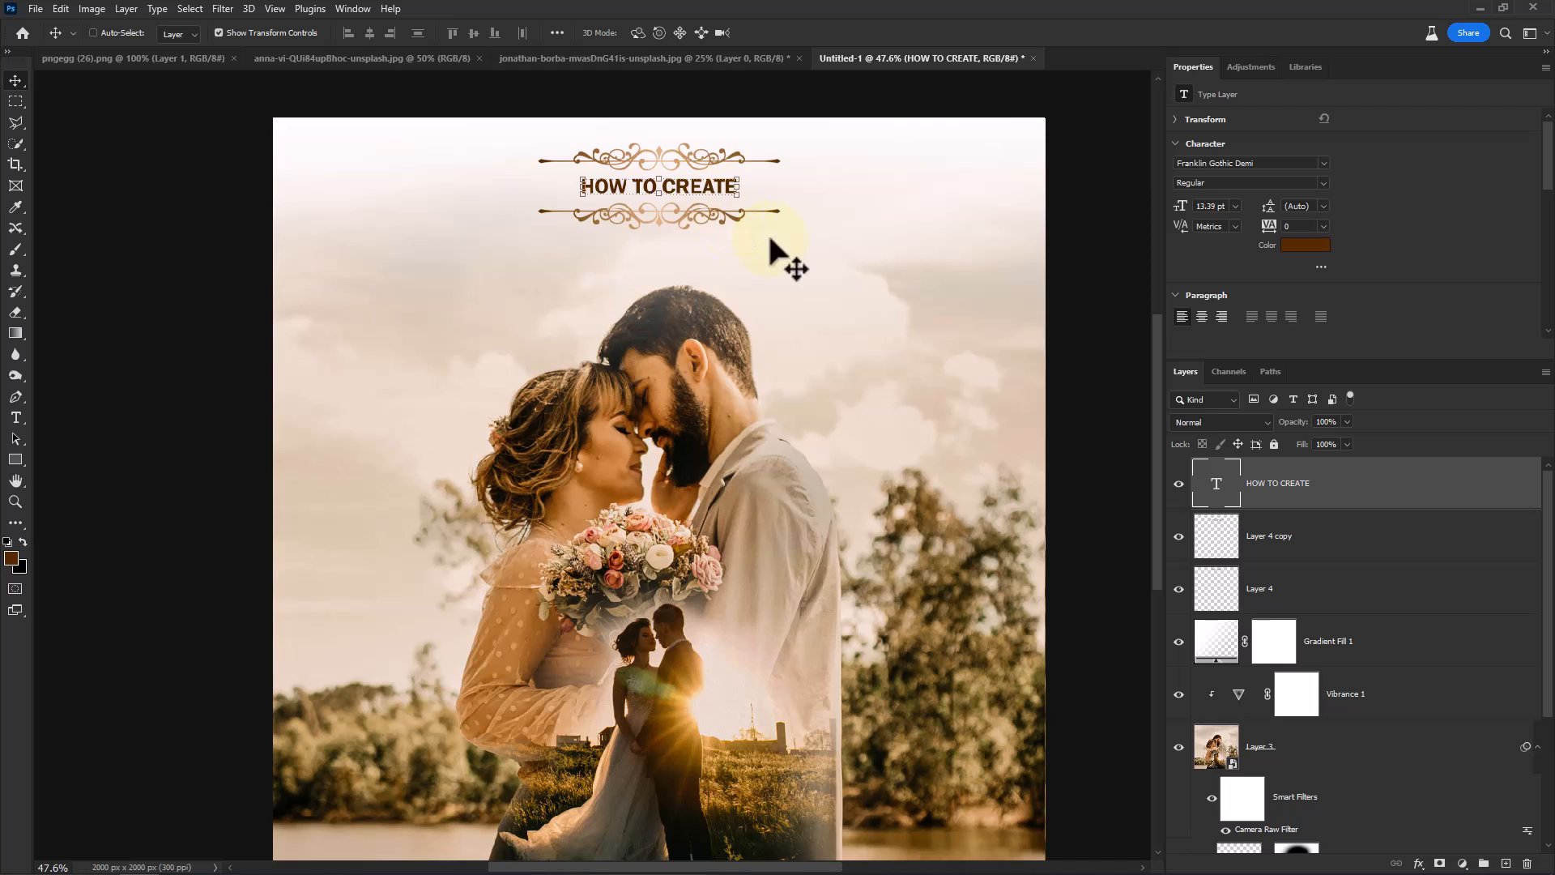
Scale the HOW TO CREATE text and both dividers down together to about 8.04 pt text size, centered near the top edge of the image.
{"action": "left_click", "coordinate": [1274, 595], "text": "shift"}
{"action": "left_click_drag", "start_coordinate": [669, 231], "coordinate": [689, 189]}
{"action": "key", "text": "Return"}
{"action": "left_click", "coordinate": [1336, 486]}
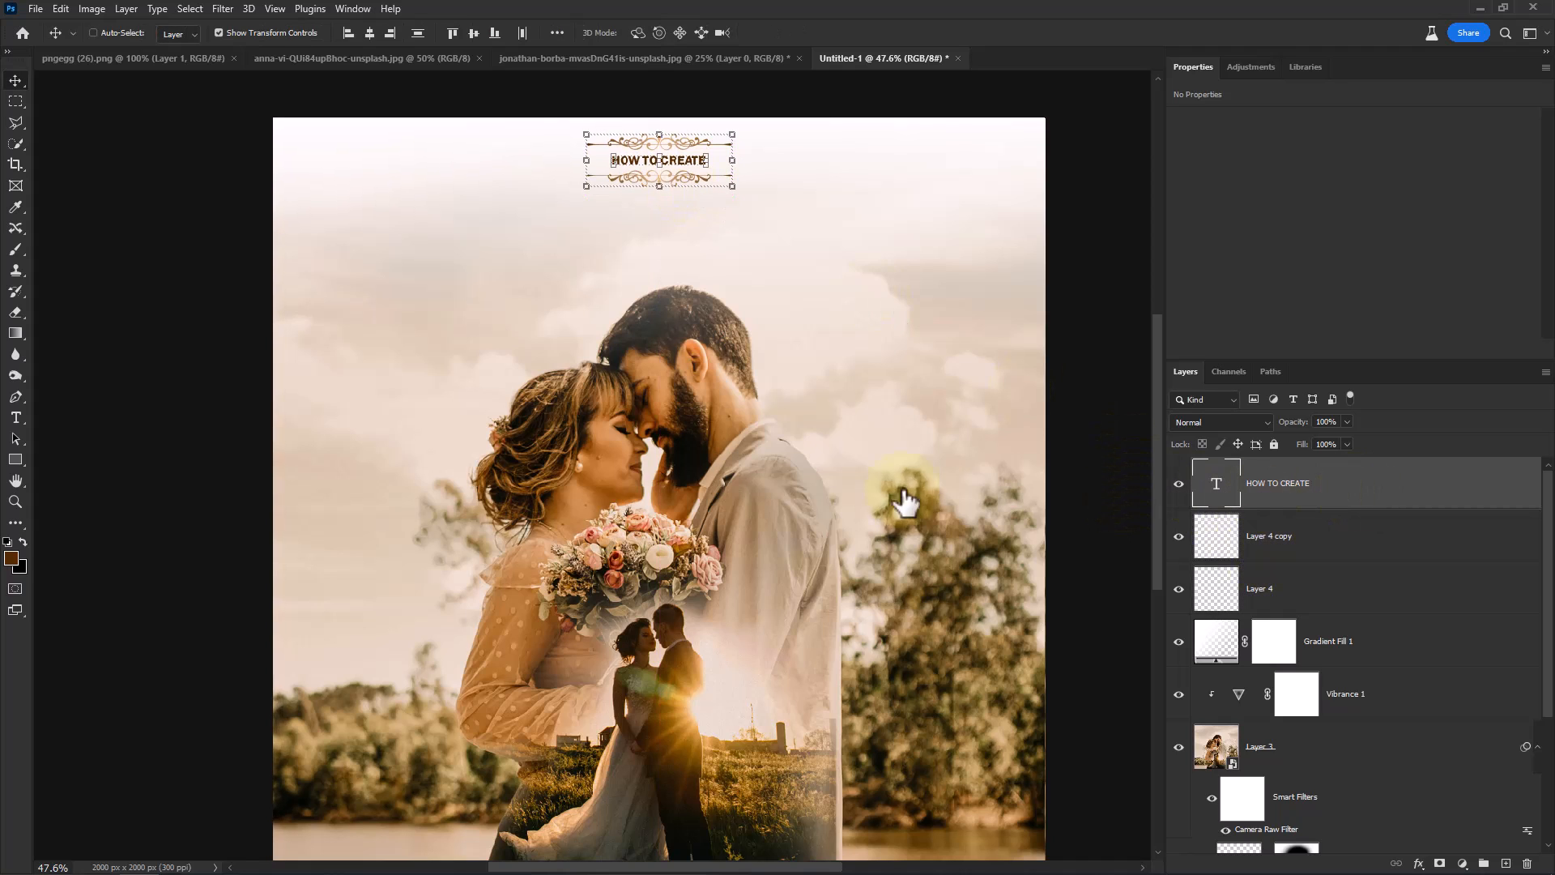
Add the text "Wedding Photo" below the dividers, above the couple's heads.
{"action": "left_click", "coordinate": [16, 417]}
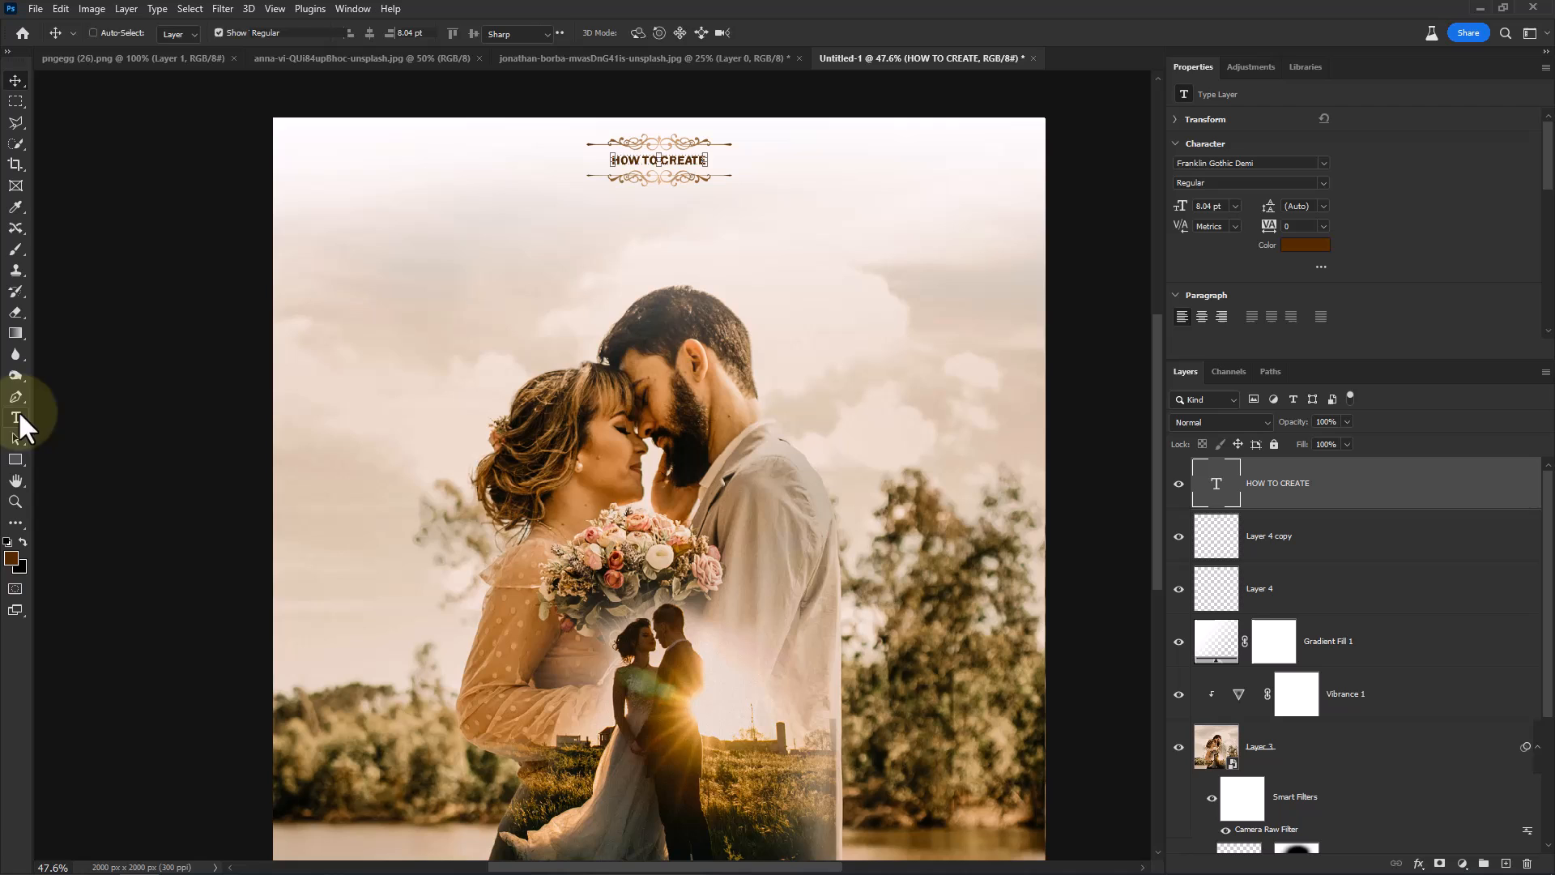
{"action": "left_click", "coordinate": [551, 285]}
{"action": "type", "text": "Wedding"}
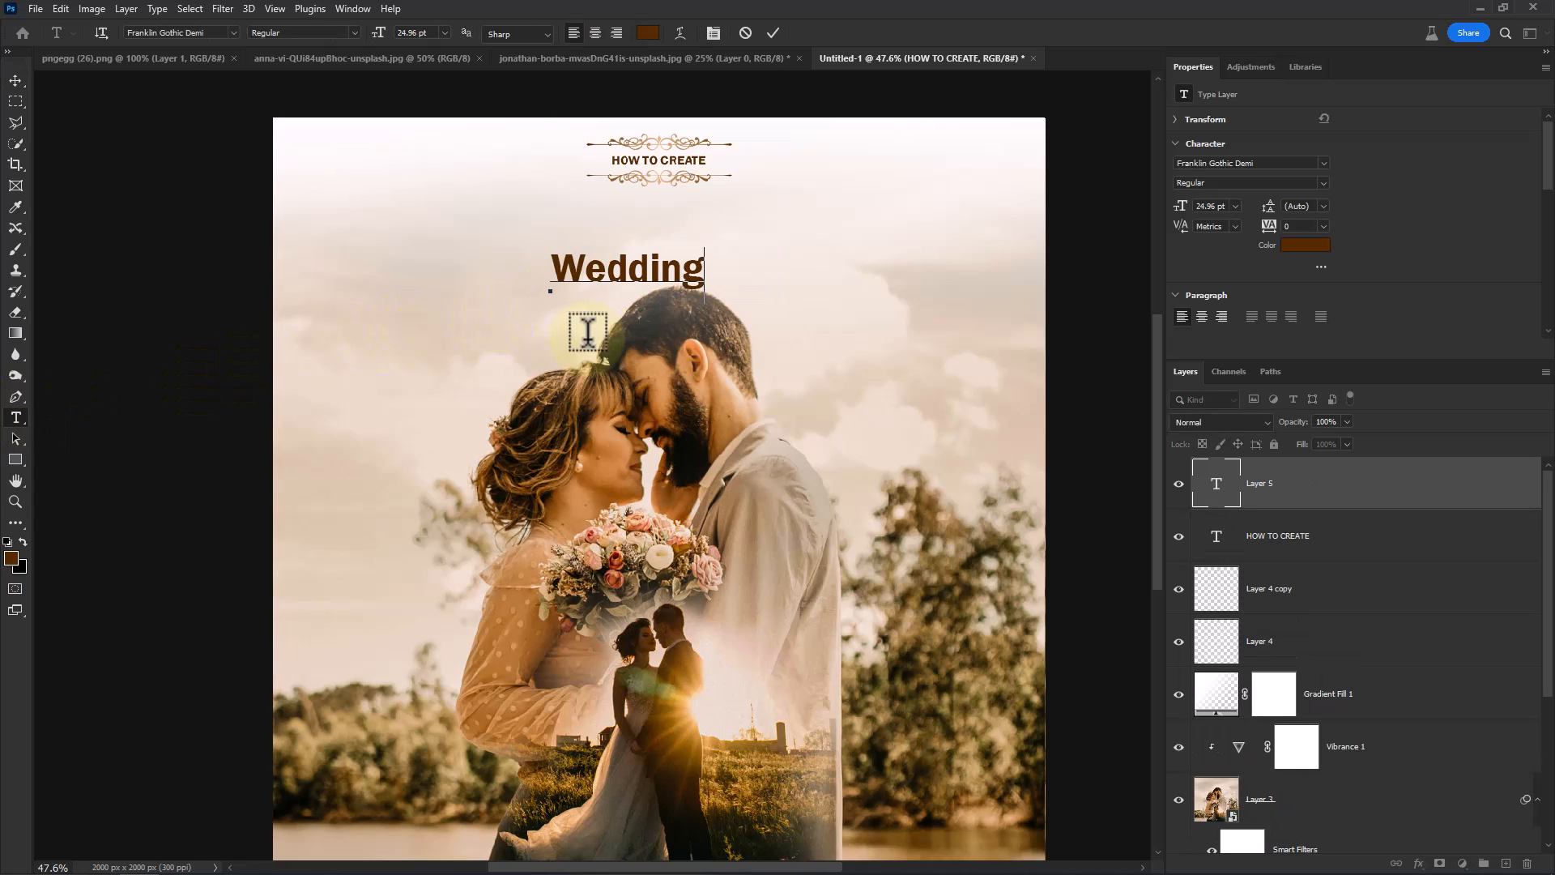
{"action": "type", "text": " Photo"}
Set the font of the whole Wedding Photo text to Atyla Demo.
{"action": "key", "text": "ctrl+a"}
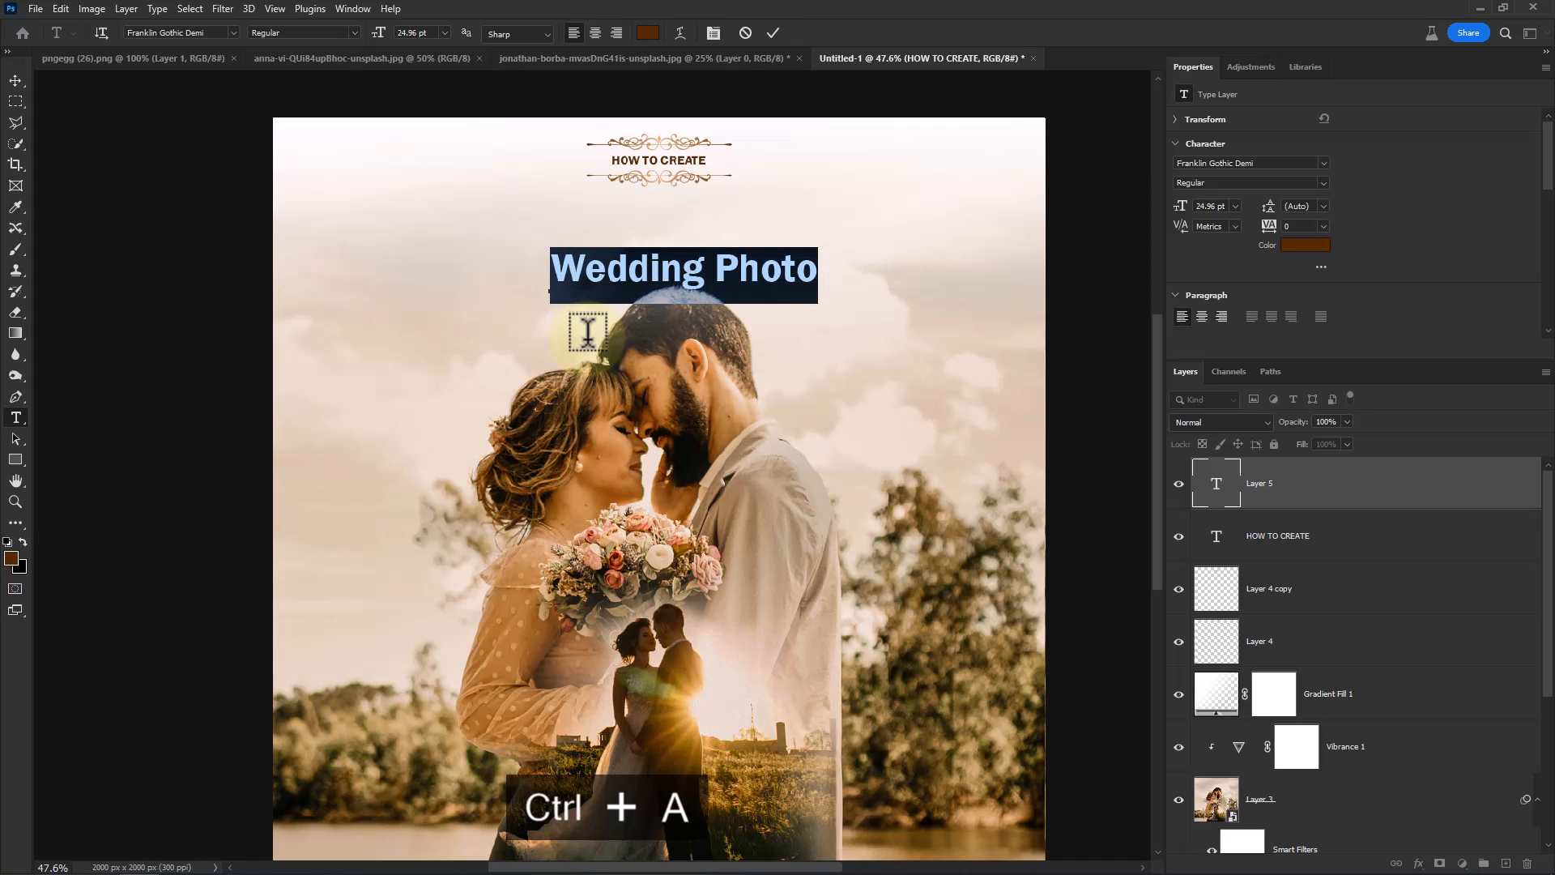
{"action": "left_click", "coordinate": [232, 33]}
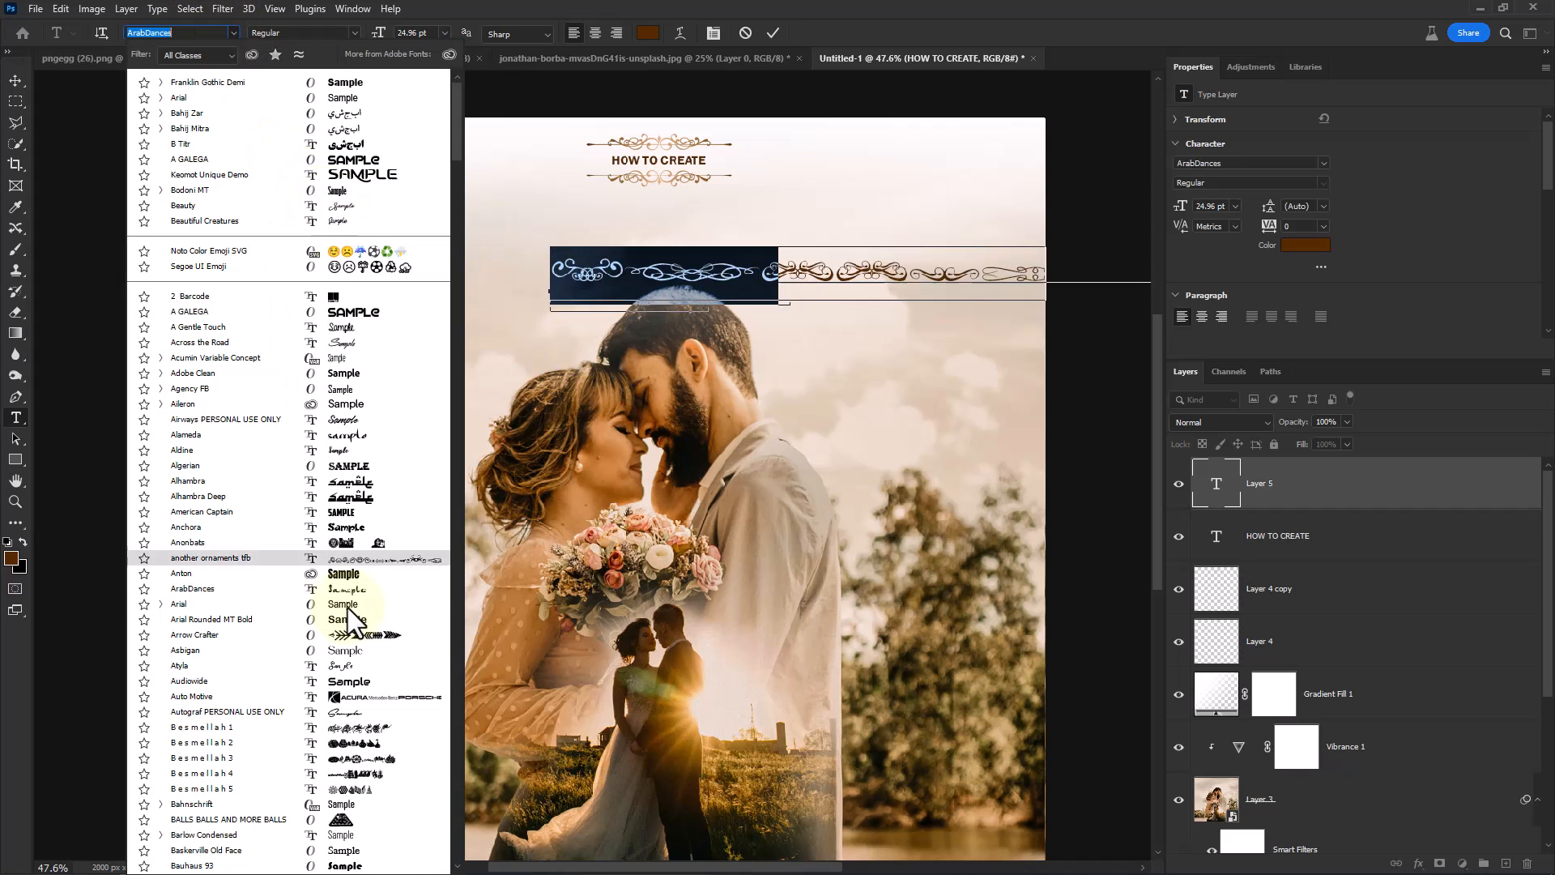
{"action": "left_click", "coordinate": [352, 666]}
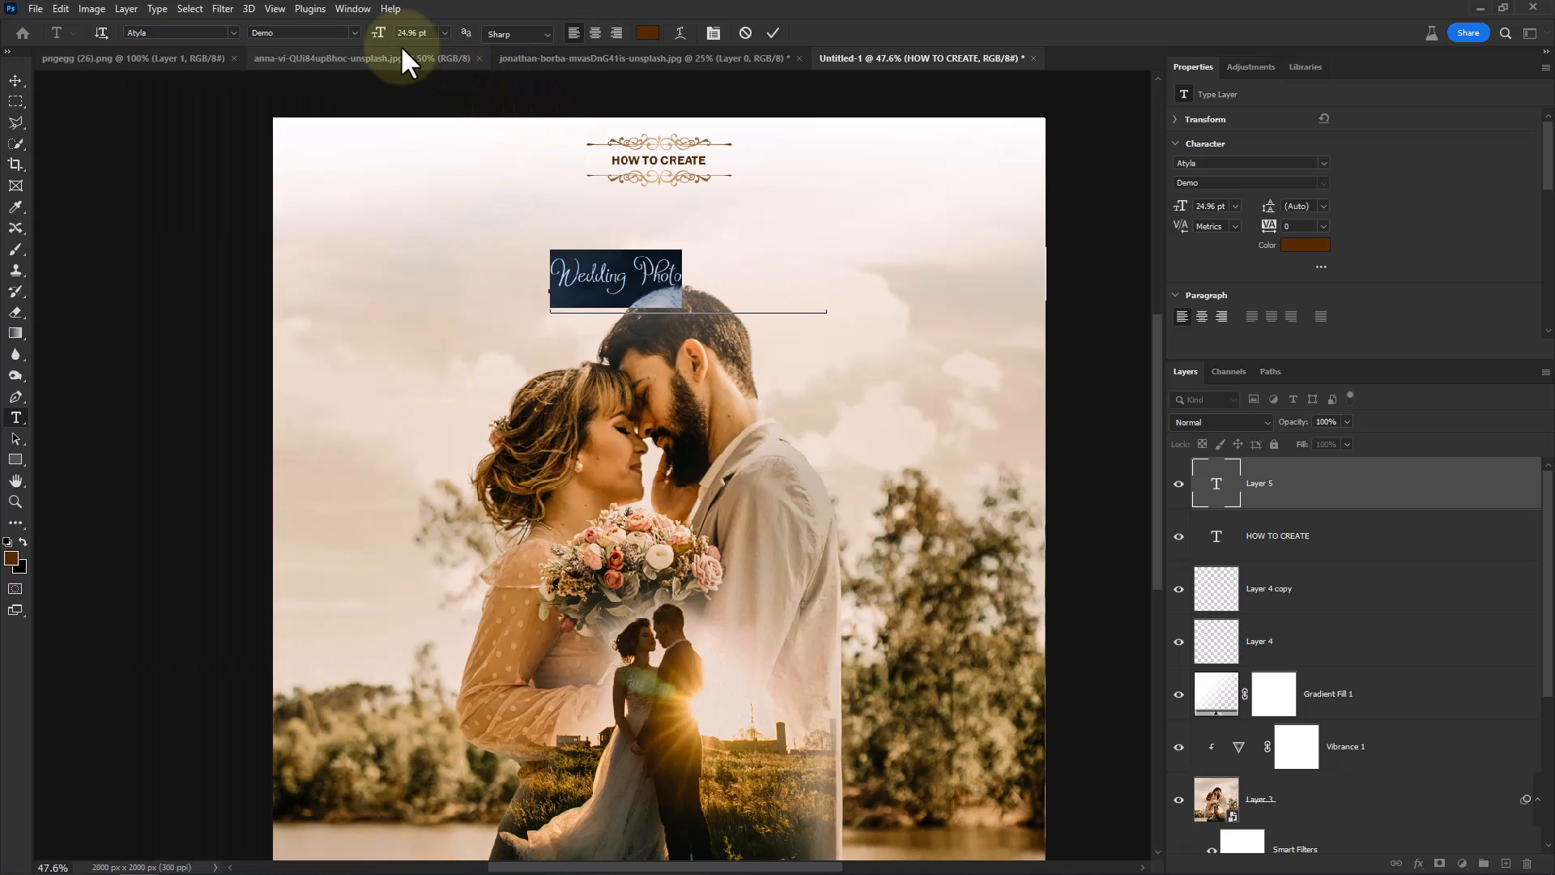
{"action": "left_click", "coordinate": [352, 32]}
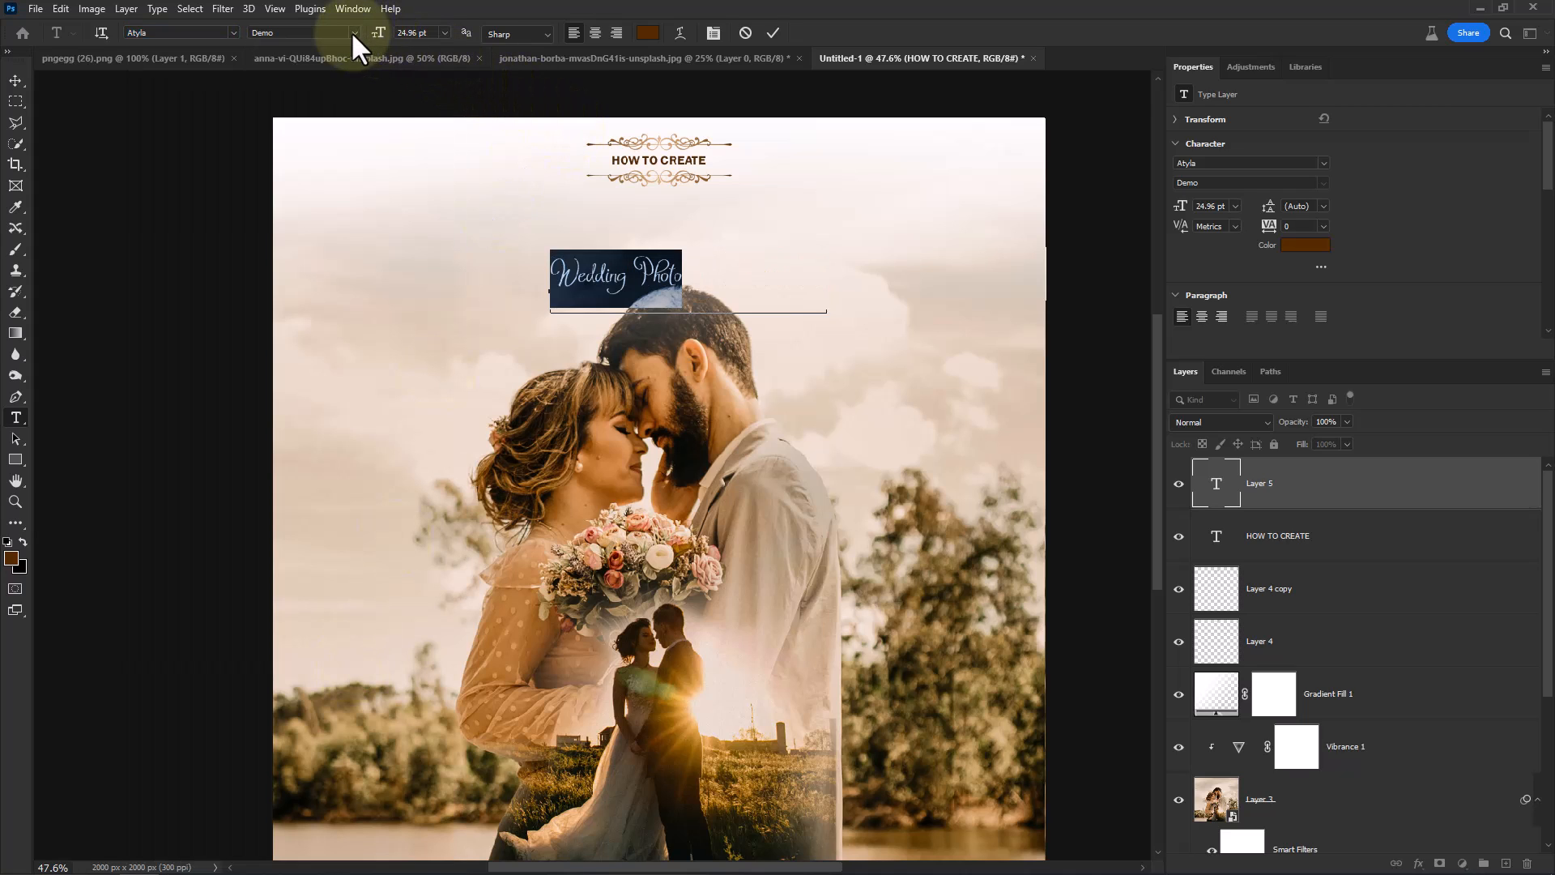
{"action": "left_click", "coordinate": [773, 33]}
Enlarge the Wedding Photo text to about 46.06 pt and center it directly below the lower divider.
{"action": "key", "text": "v"}
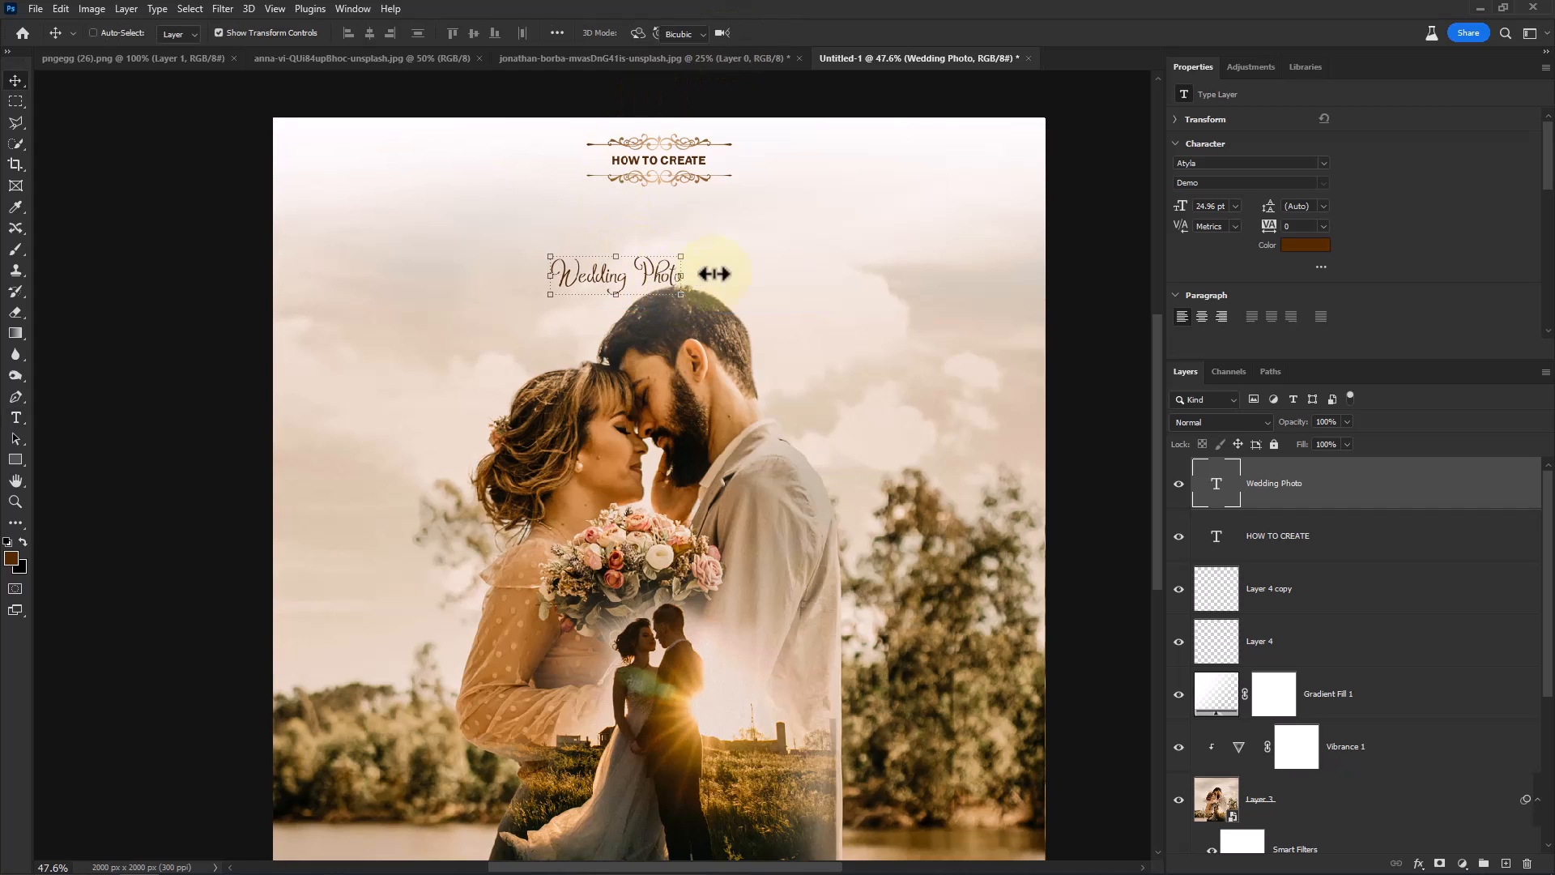
{"action": "left_click_drag", "start_coordinate": [714, 274], "coordinate": [766, 227]}
{"action": "key", "text": "Return"}
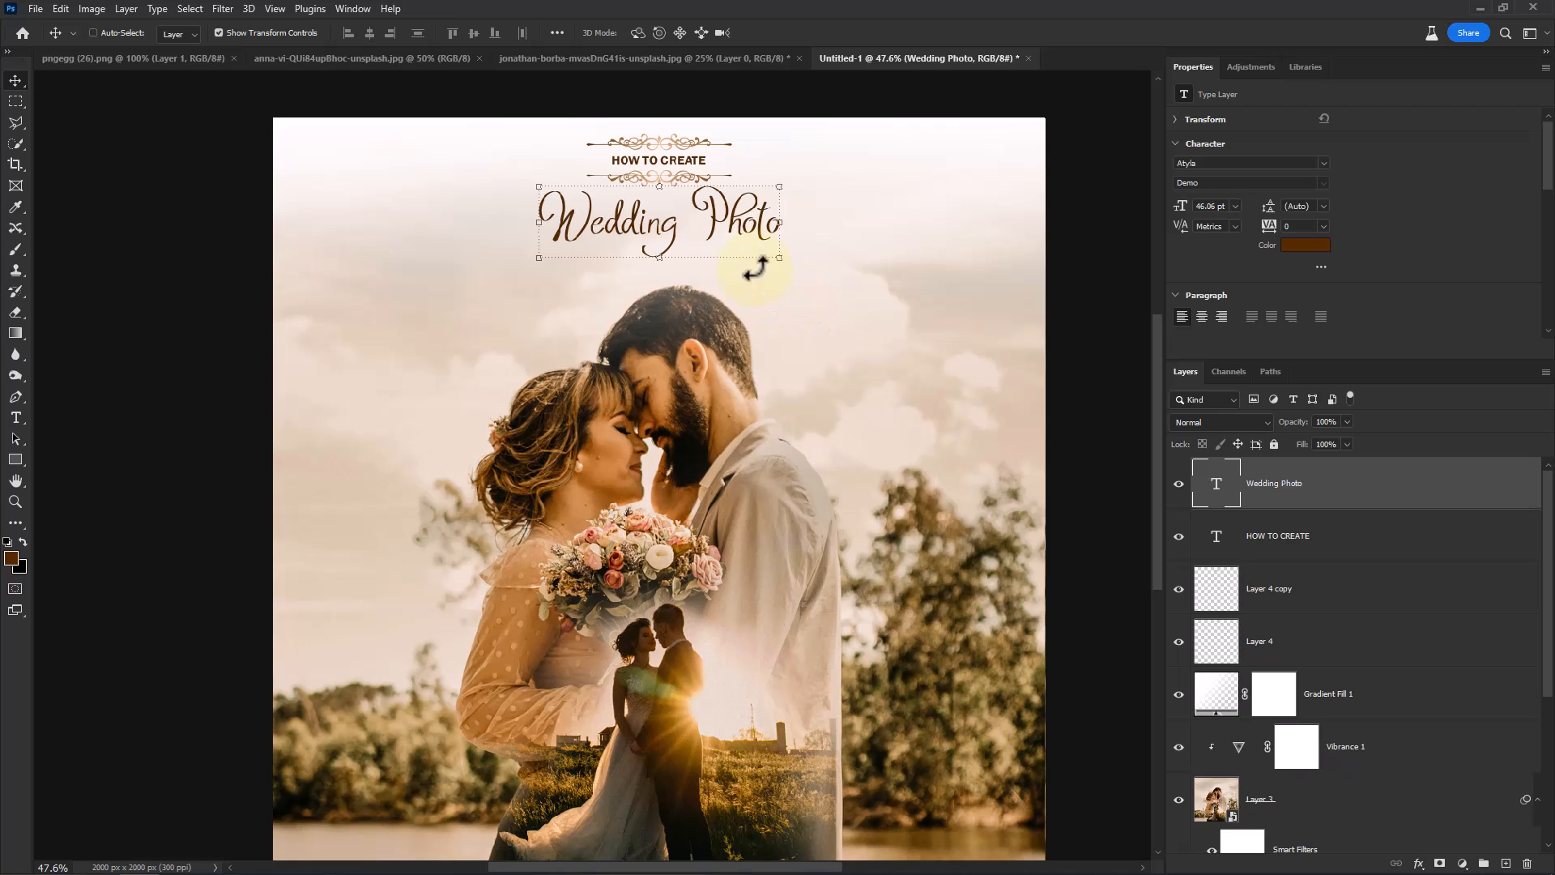
Duplicate the HOW TO CREATE text and place the copy beneath the word Photo.
{"action": "left_click", "coordinate": [1278, 546]}
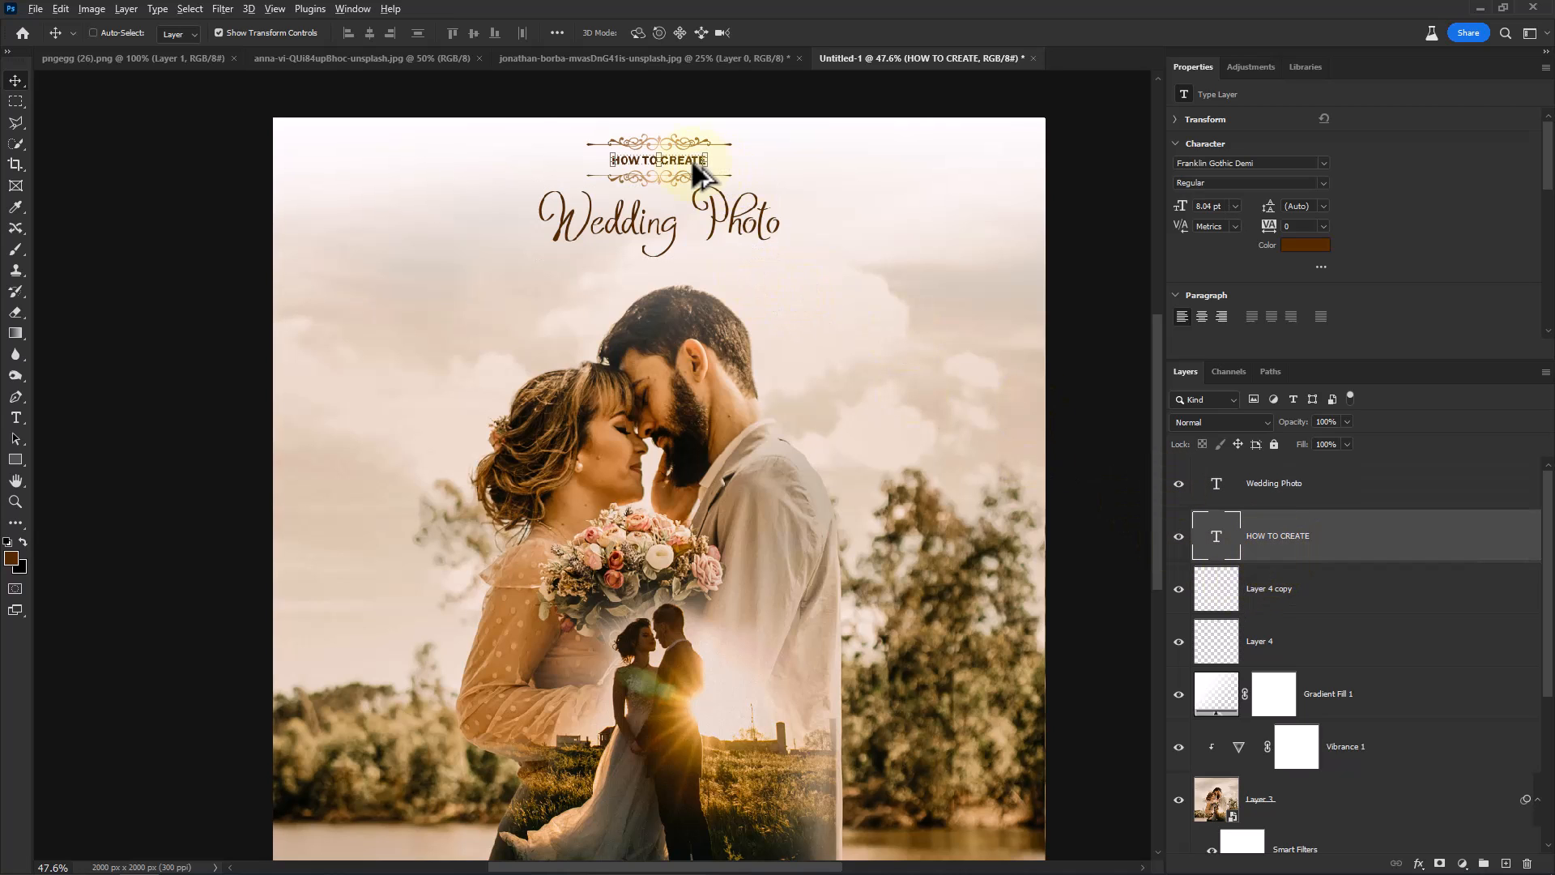
{"action": "left_click_drag", "start_coordinate": [694, 166], "coordinate": [765, 263]}
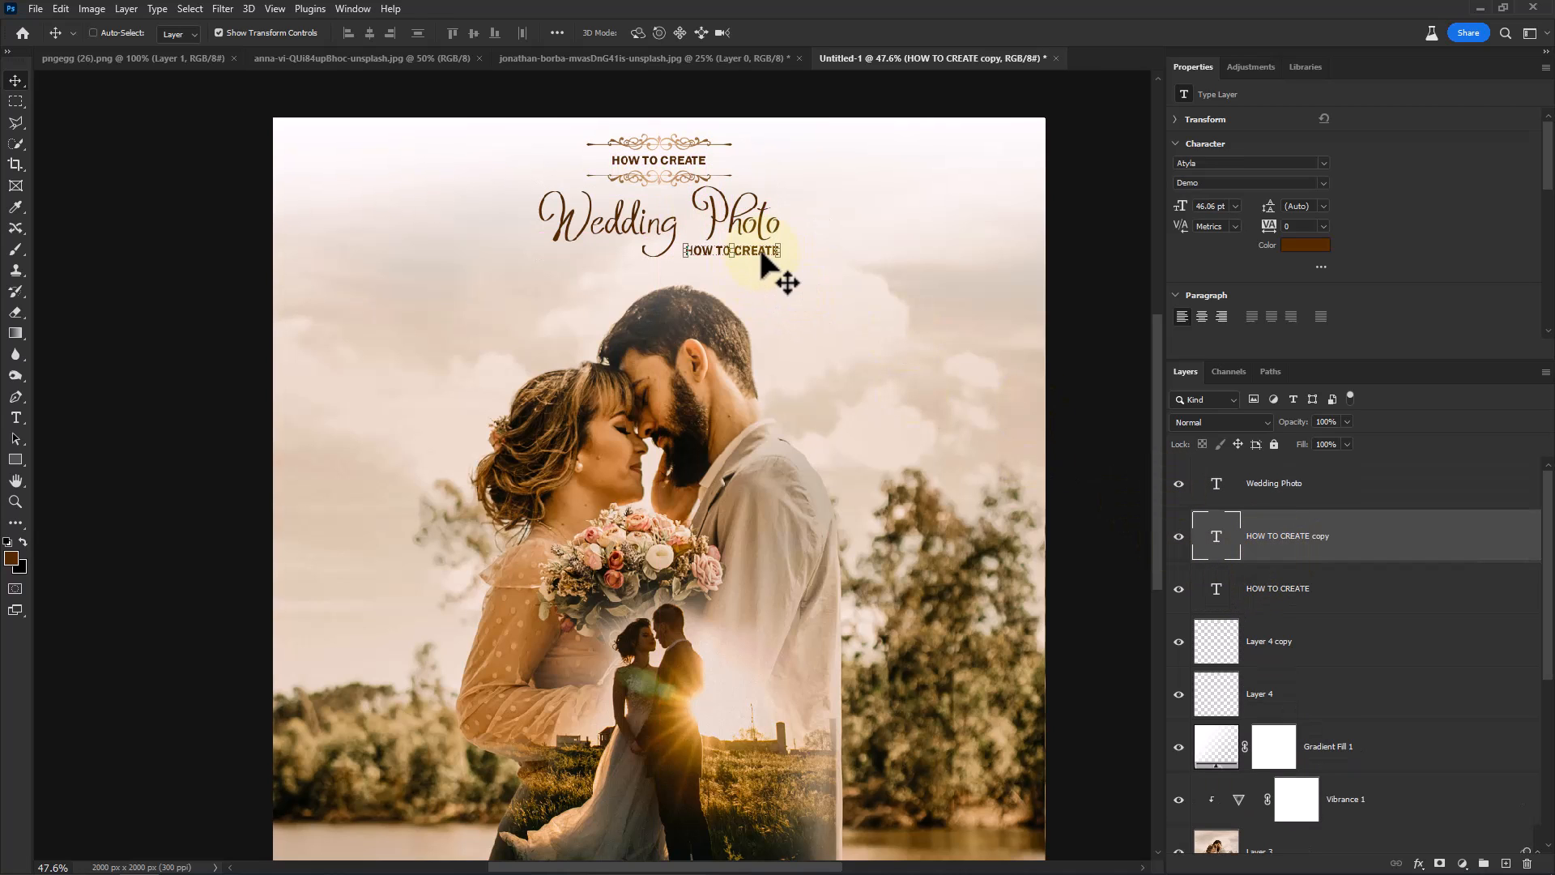
{"action": "double_click", "coordinate": [763, 255]}
{"action": "key", "text": "ctrl+Return"}
{"action": "key", "text": "v"}
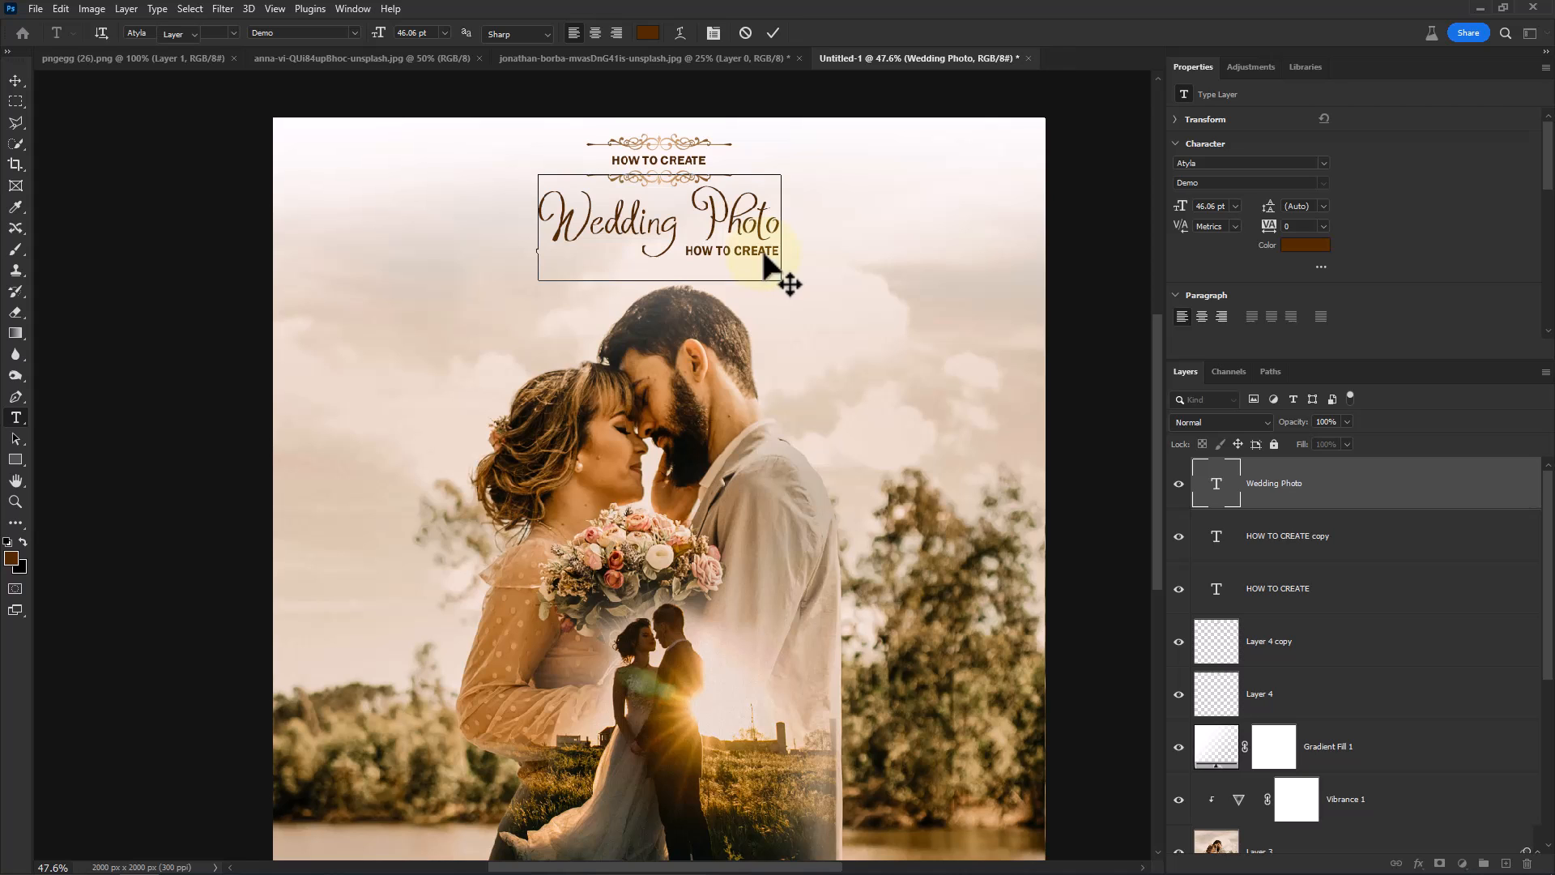
Change the copied text to "in Photoshop" and align it under the end of the Wedding Photo title.
{"action": "left_click", "coordinate": [1230, 544]}
{"action": "double_click", "coordinate": [1218, 537]}
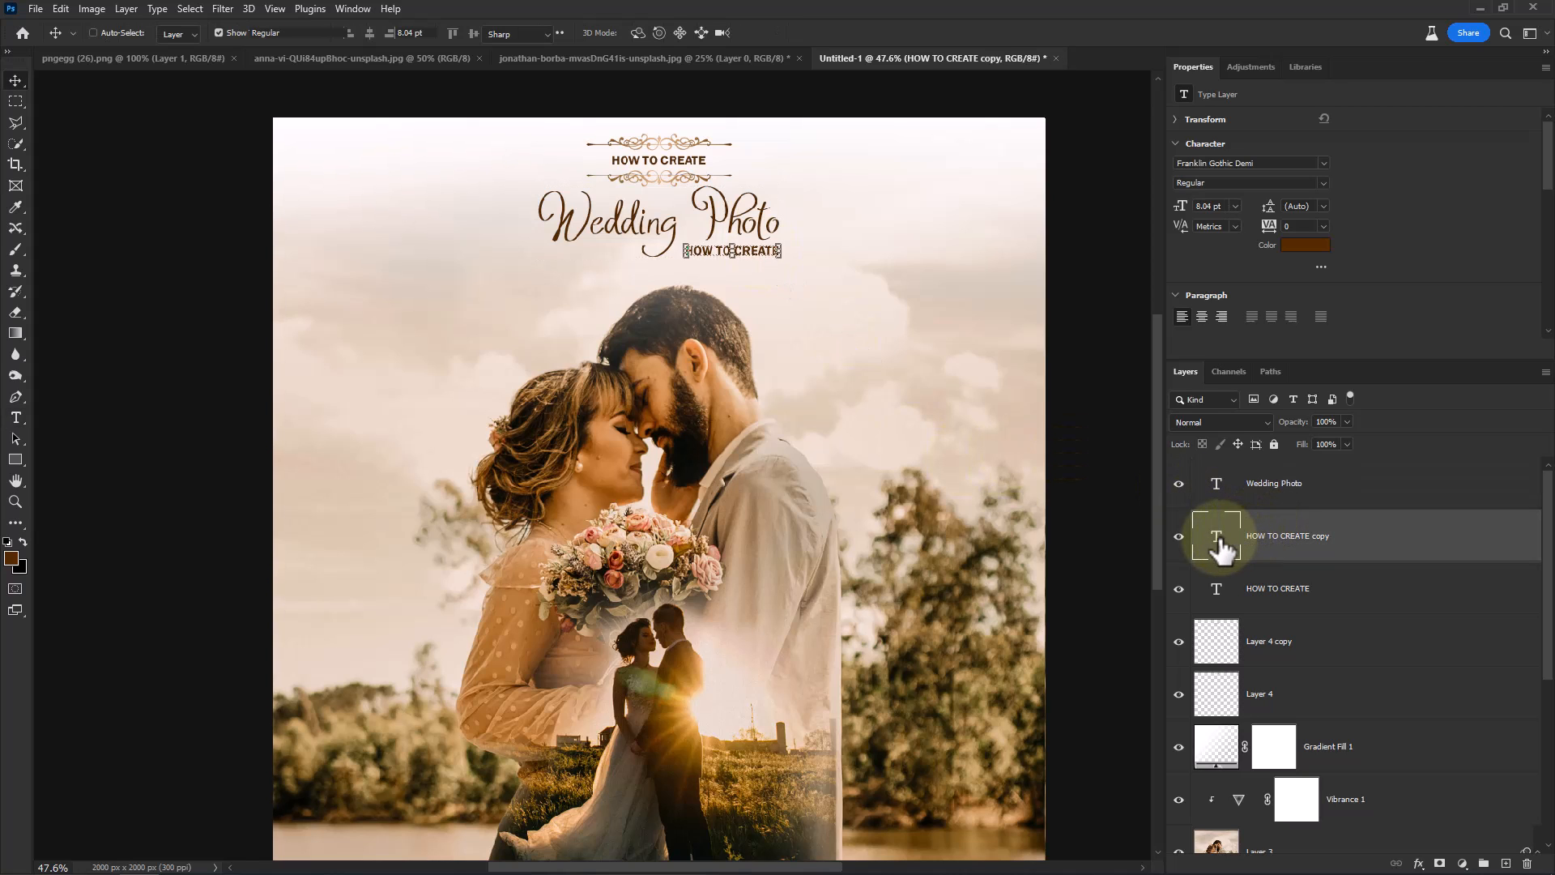
{"action": "type", "text": "in P"}
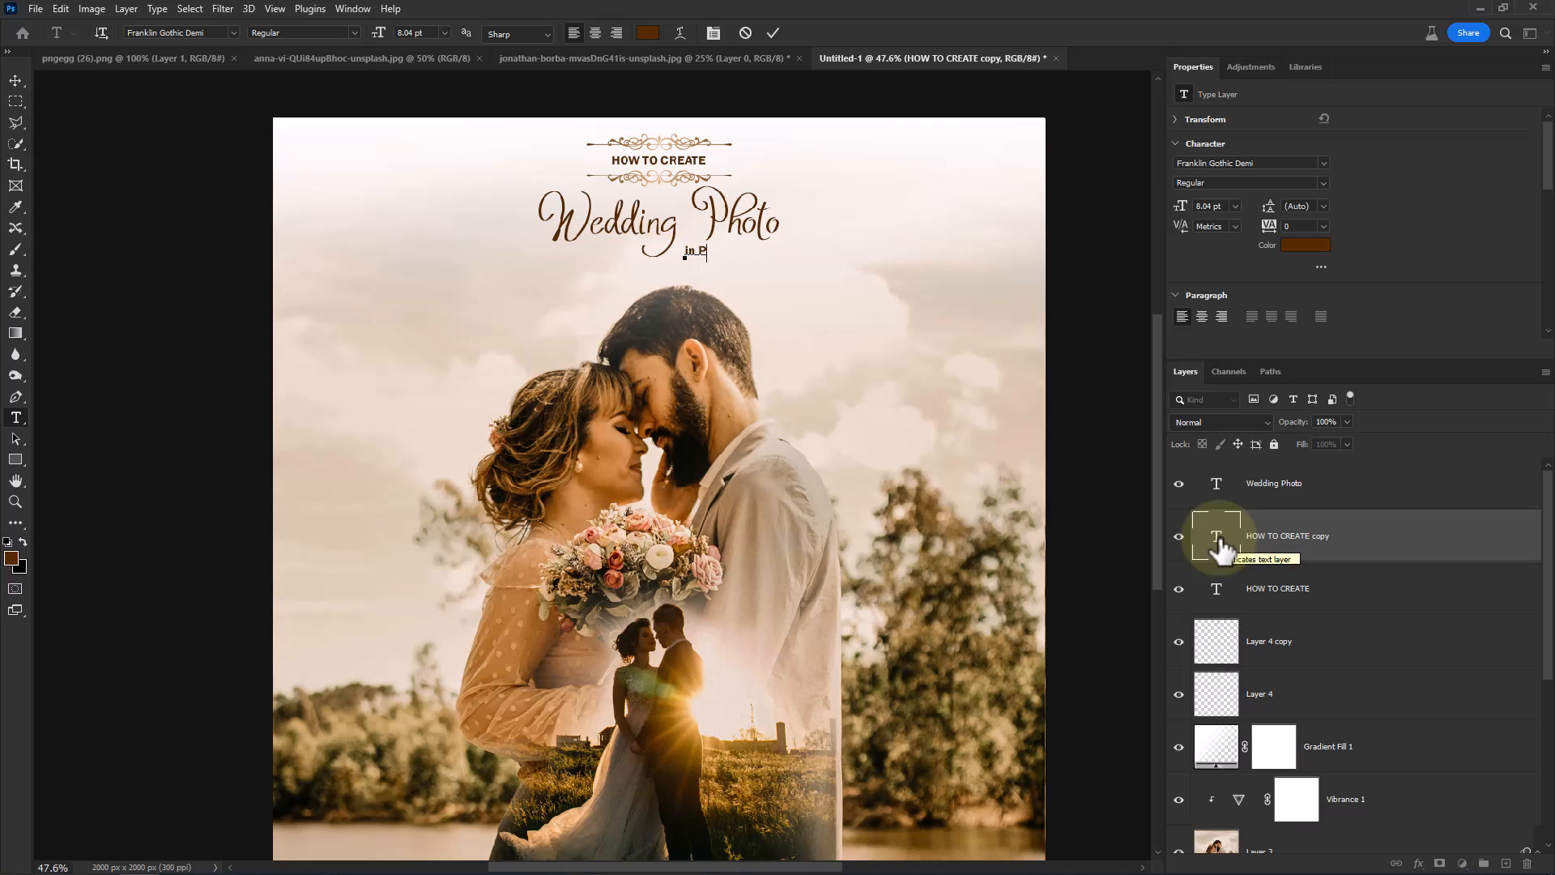
{"action": "type", "text": "hotoshop"}
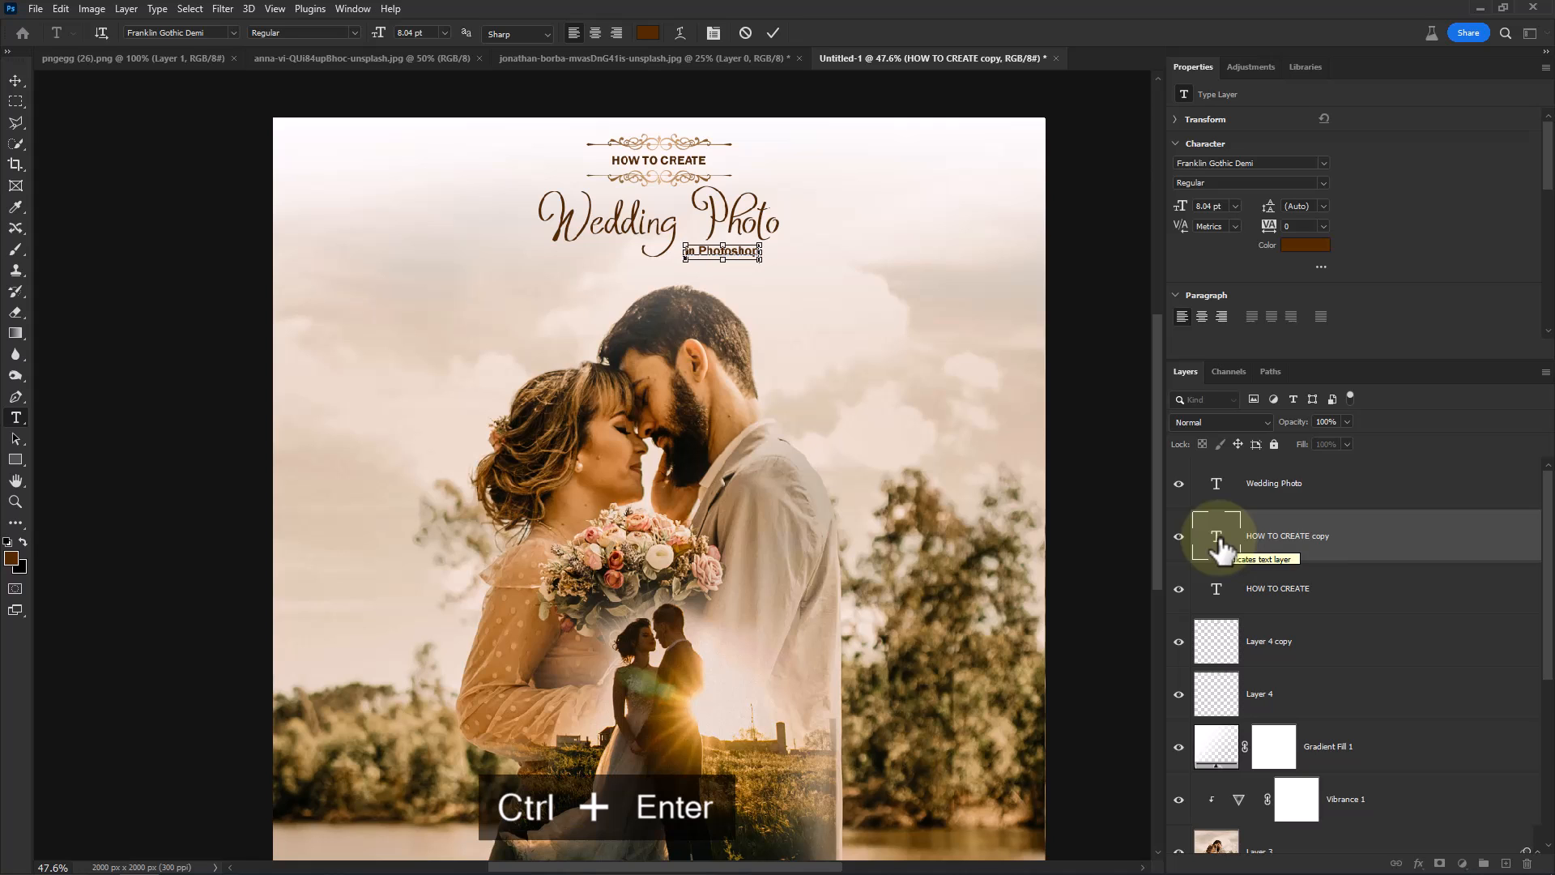
{"action": "key", "text": "ctrl+Return"}
{"action": "left_click_drag", "start_coordinate": [751, 251], "coordinate": [770, 258]}
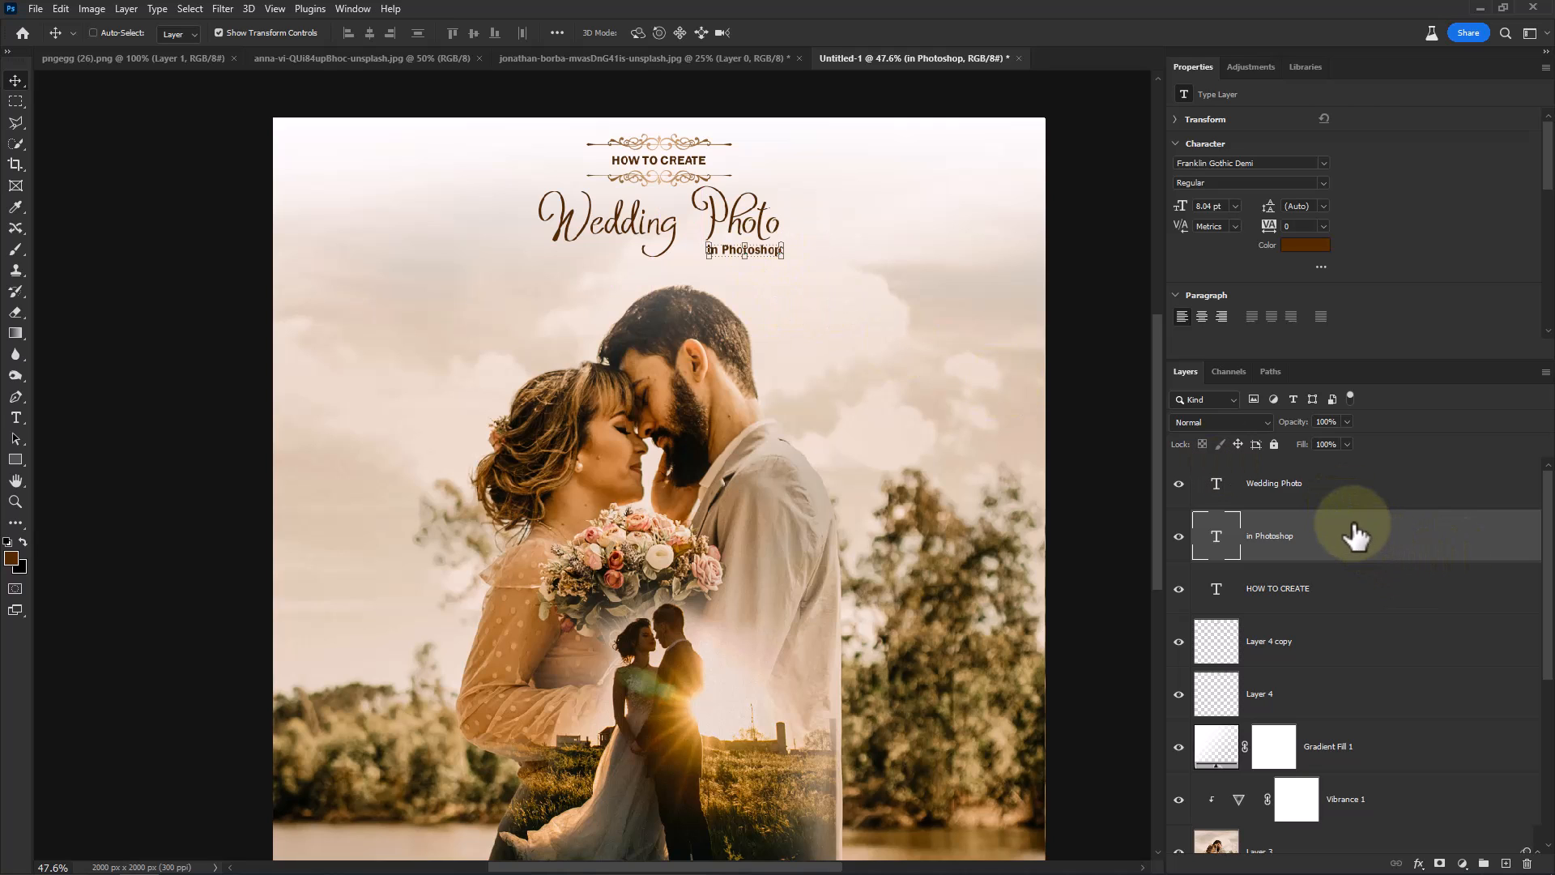
{"action": "scroll", "coordinate": [1354, 535], "scroll_direction": "down", "scroll_amount": 3}
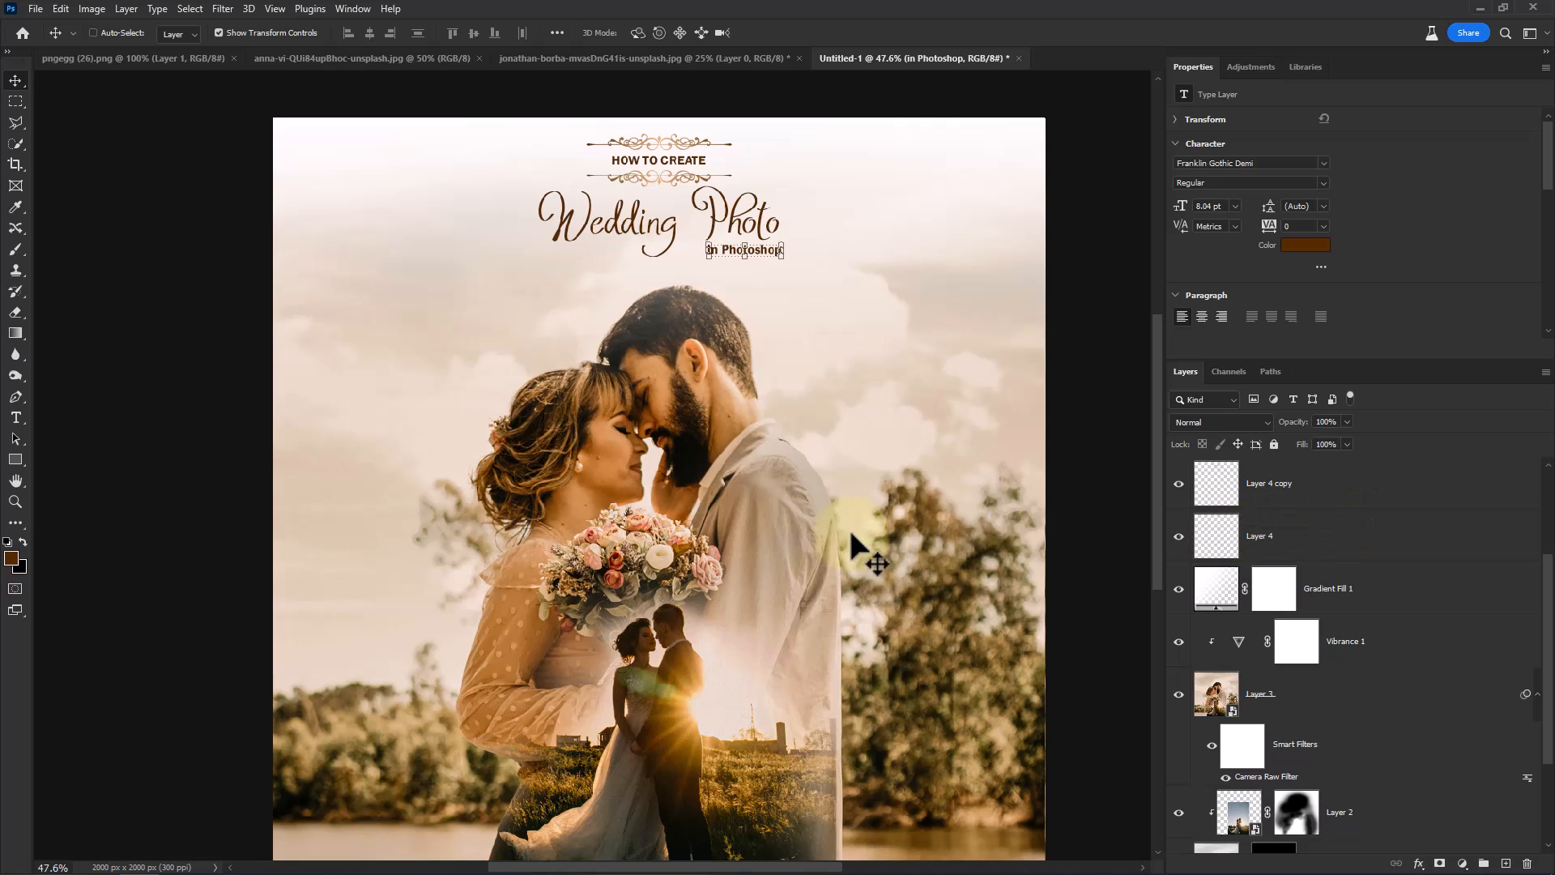
{"action": "scroll", "coordinate": [850, 531], "scroll_direction": "down", "scroll_amount": 1}
{"action": "scroll", "coordinate": [851, 535], "scroll_direction": "down", "scroll_amount": 1}
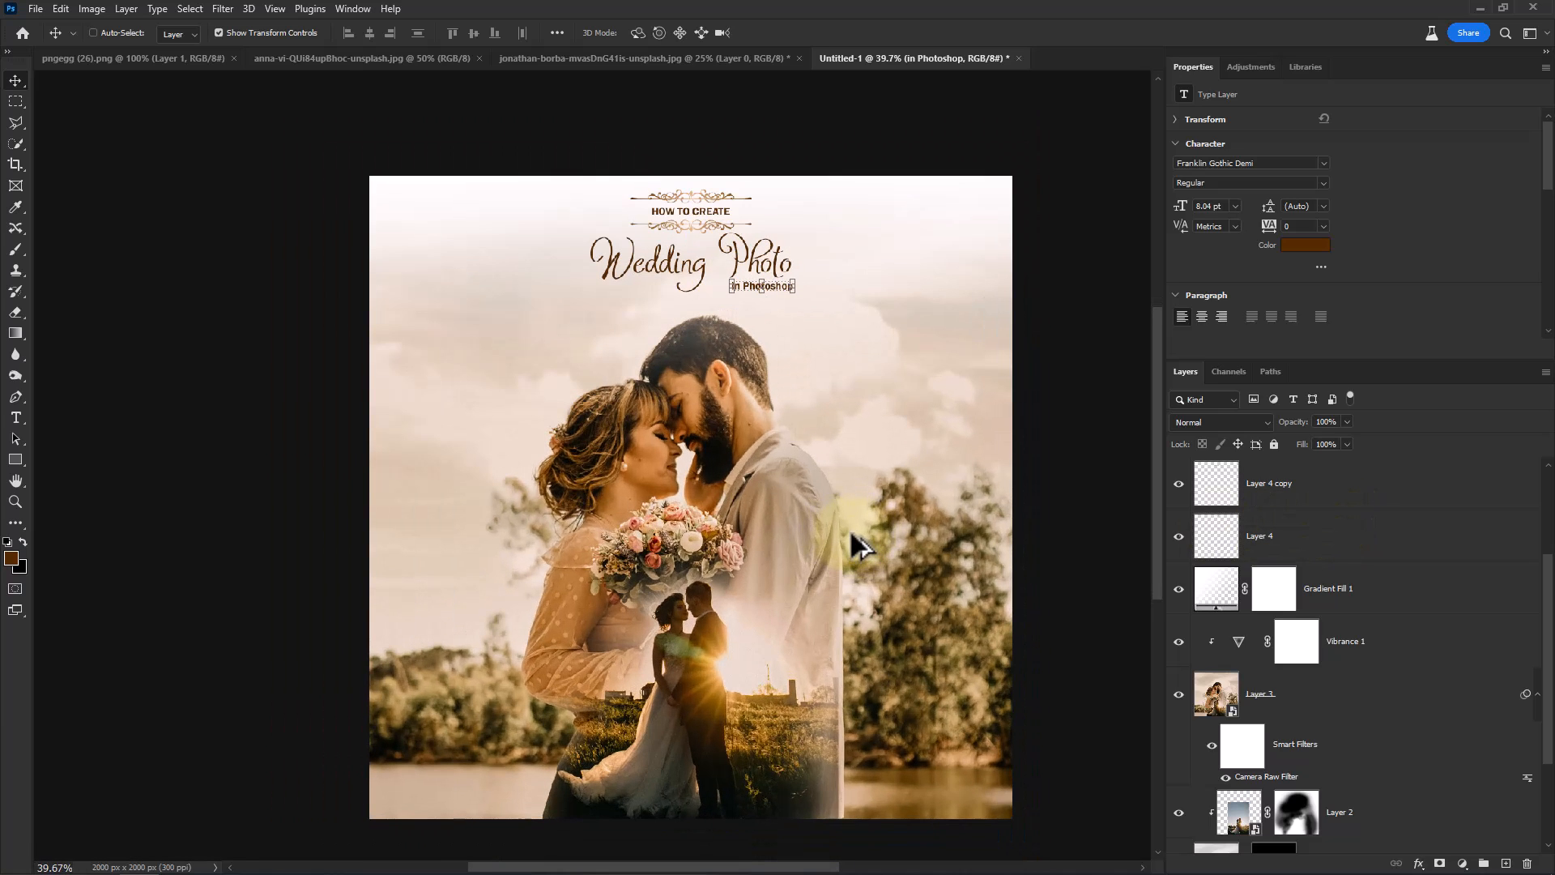